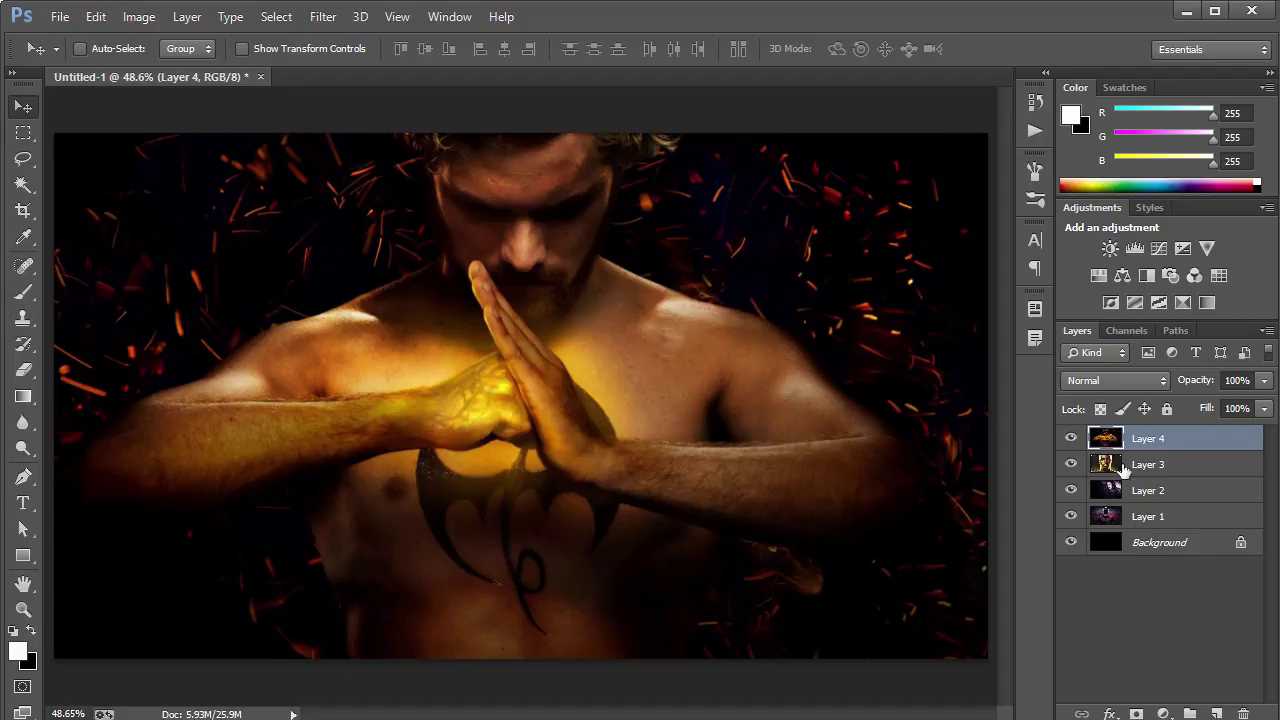
Examine the stacked images by hiding Layer 4, Layer 3 and Layer 2 in turn and showing them all again.
click(1071, 438)
click(1073, 440)
click(1071, 438)
click(1071, 464)
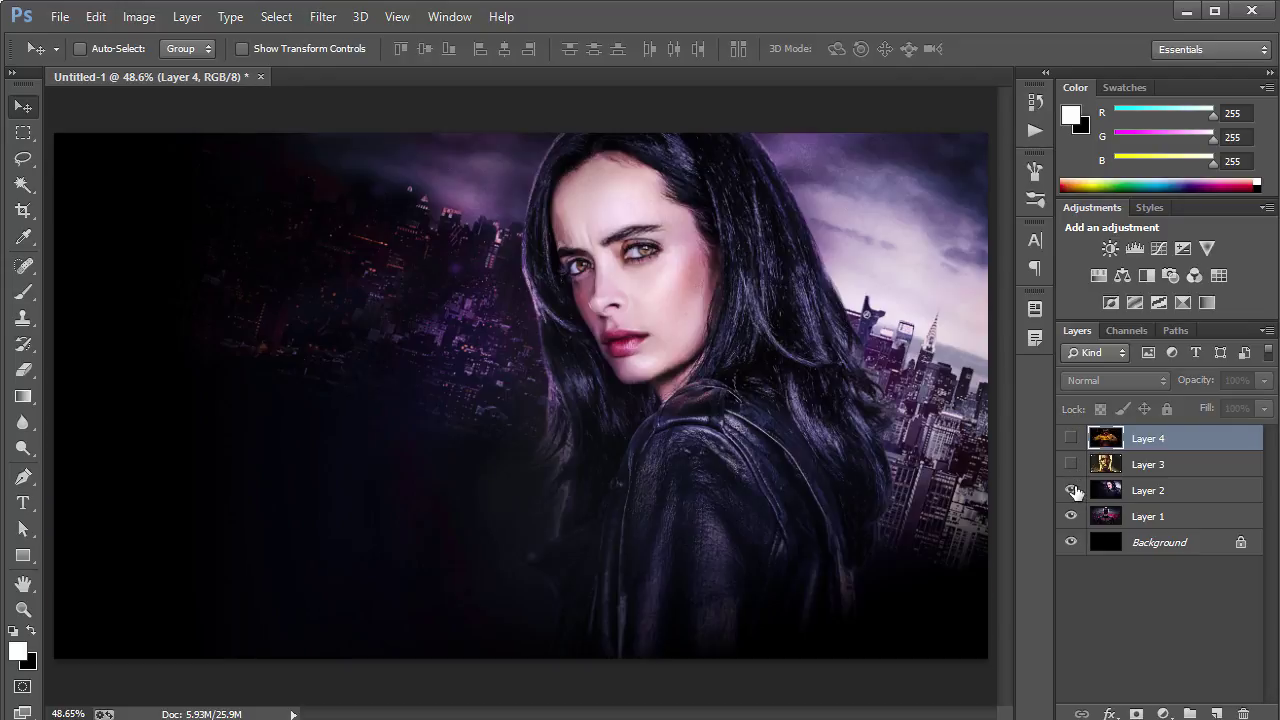
click(1071, 490)
click(1071, 490)
click(1071, 464)
click(1071, 438)
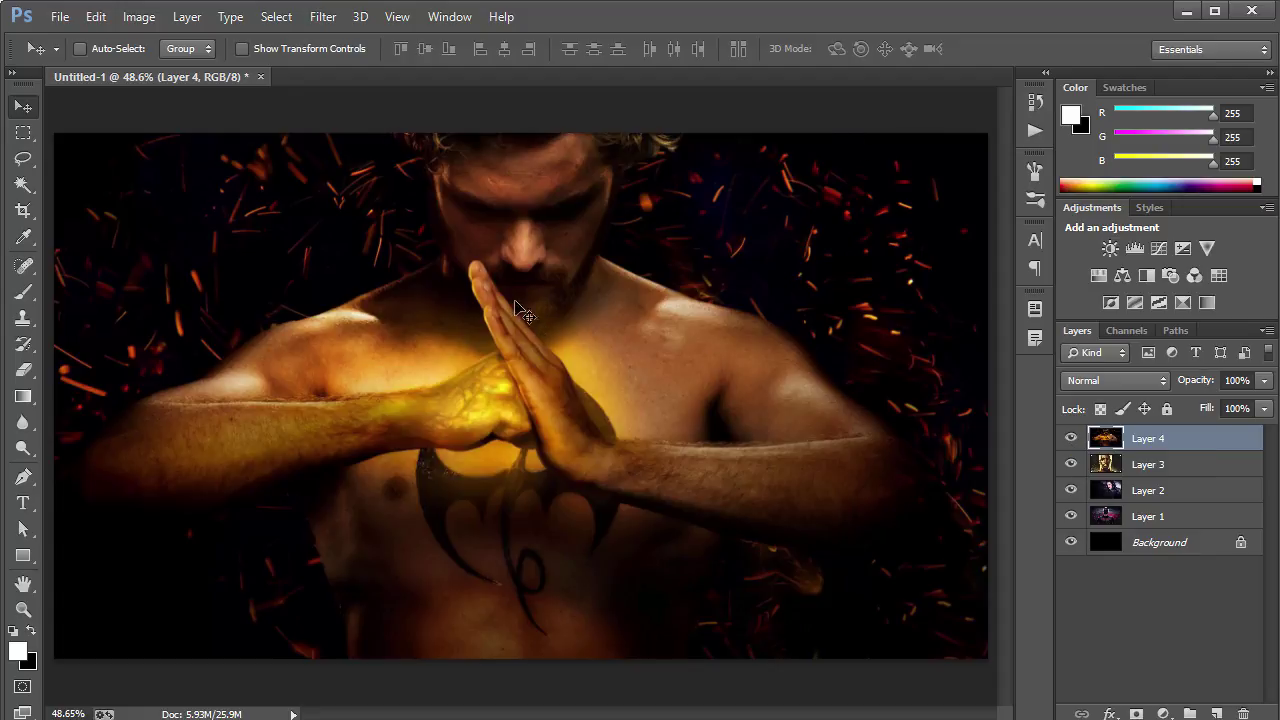
click(139, 17)
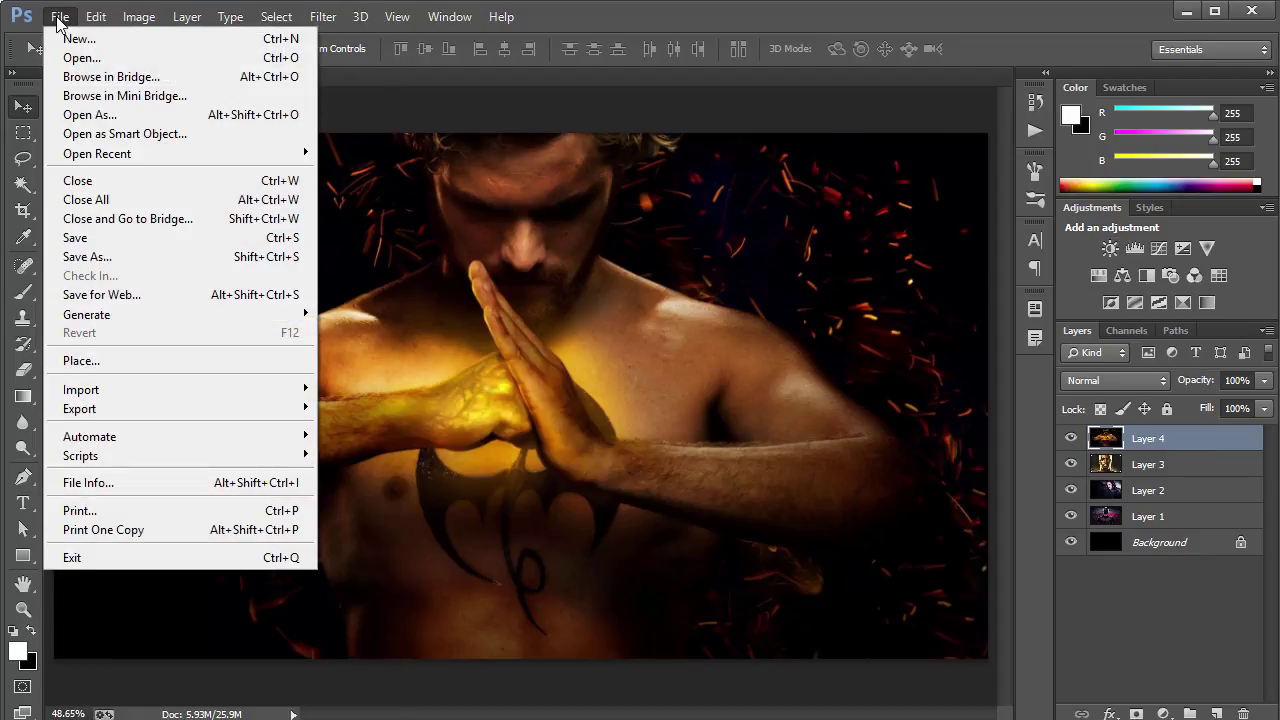
click(70, 38)
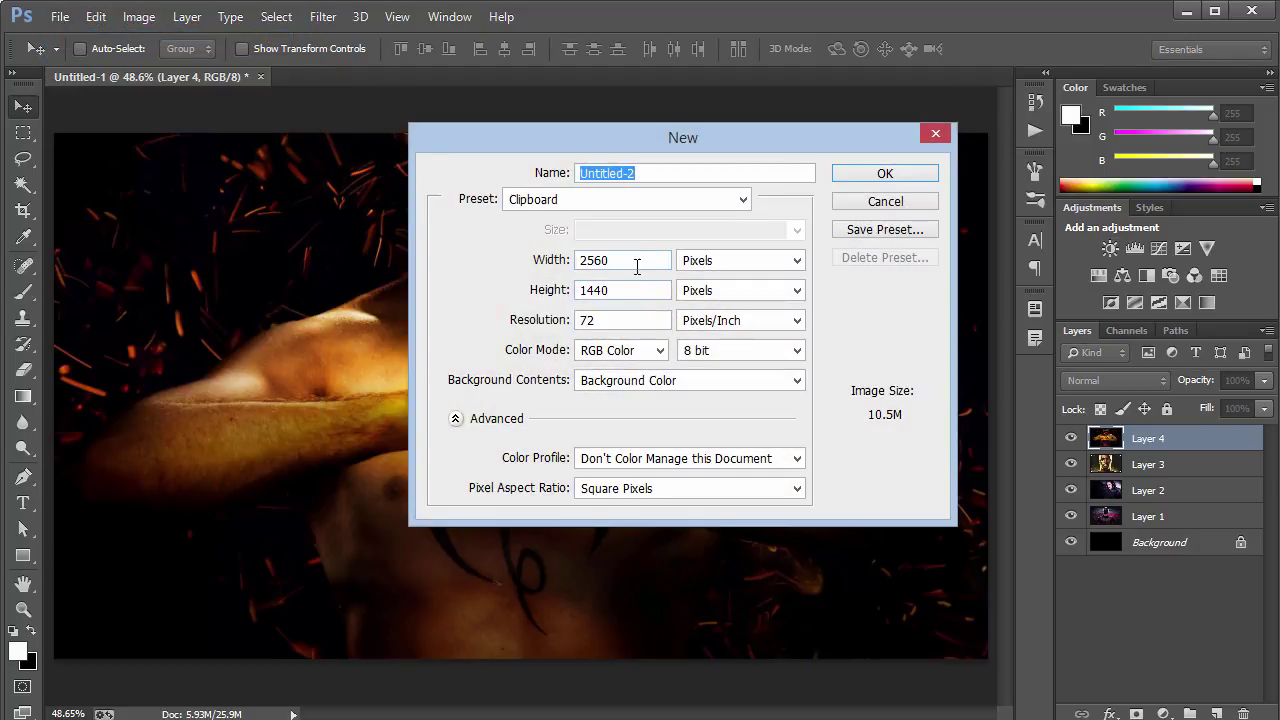
double_click(634, 268)
text(1920)
key(Tab)
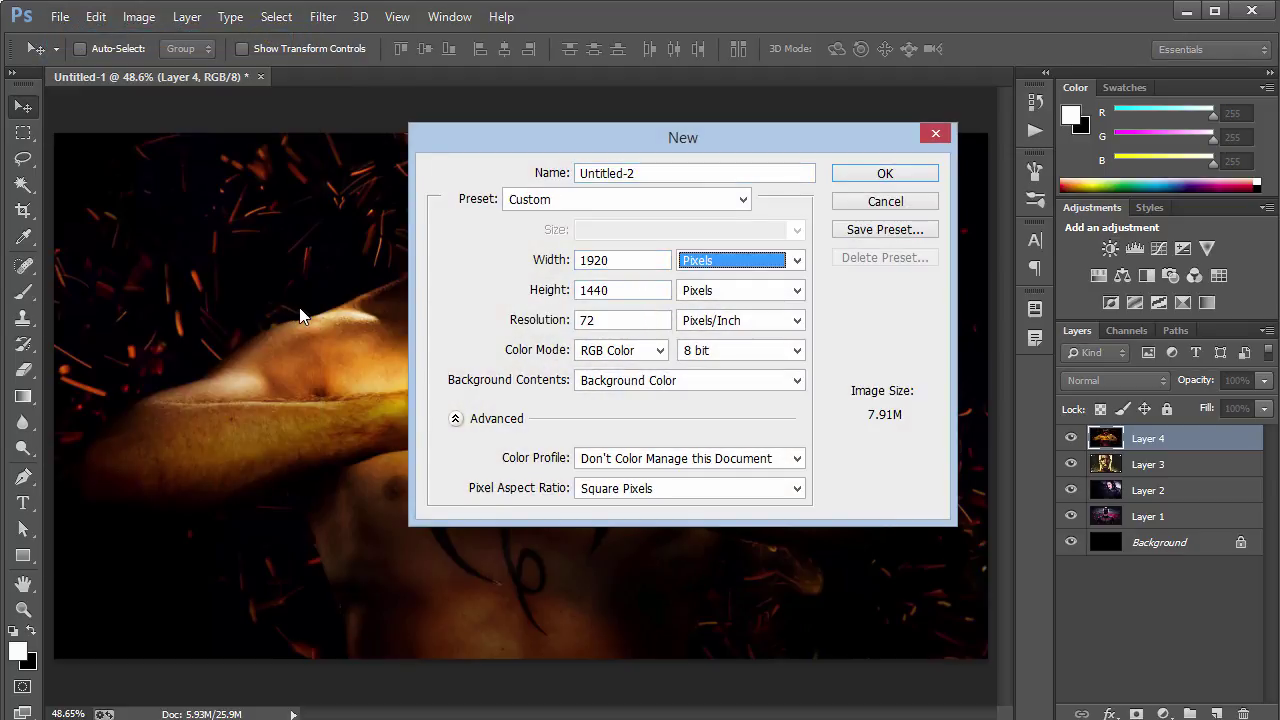
key(Tab)
text(1080)
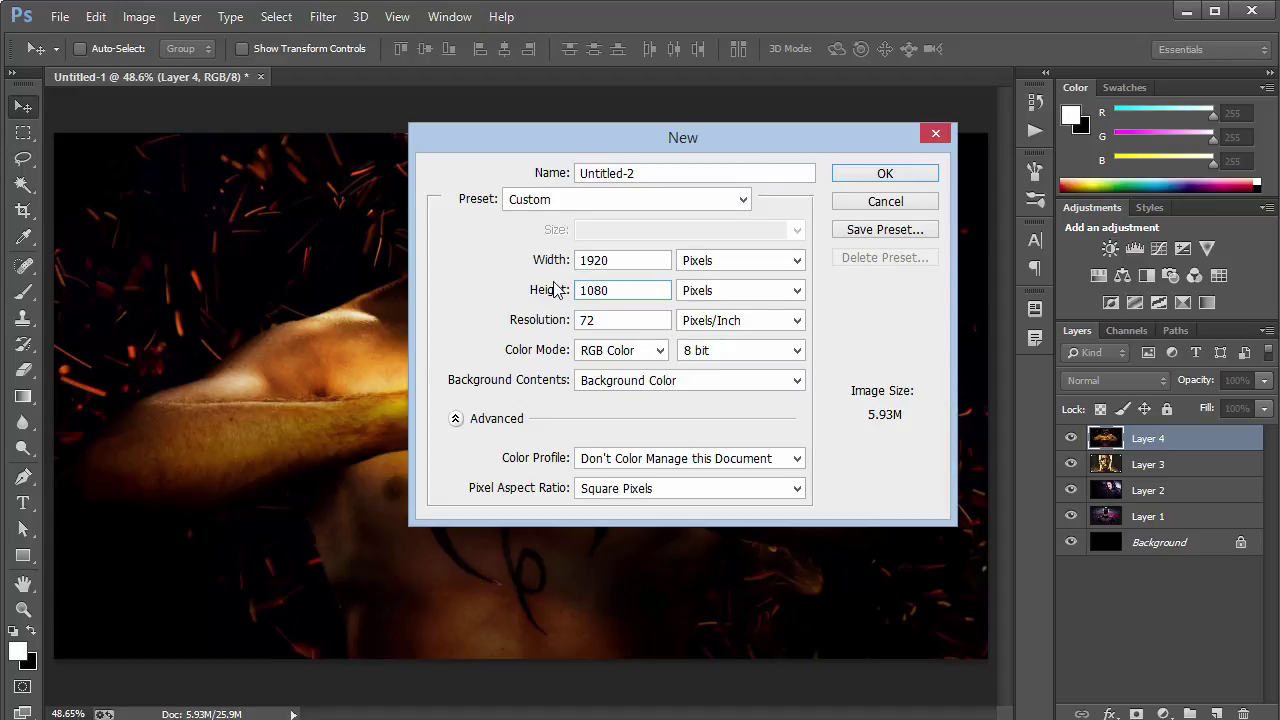
double_click(636, 289)
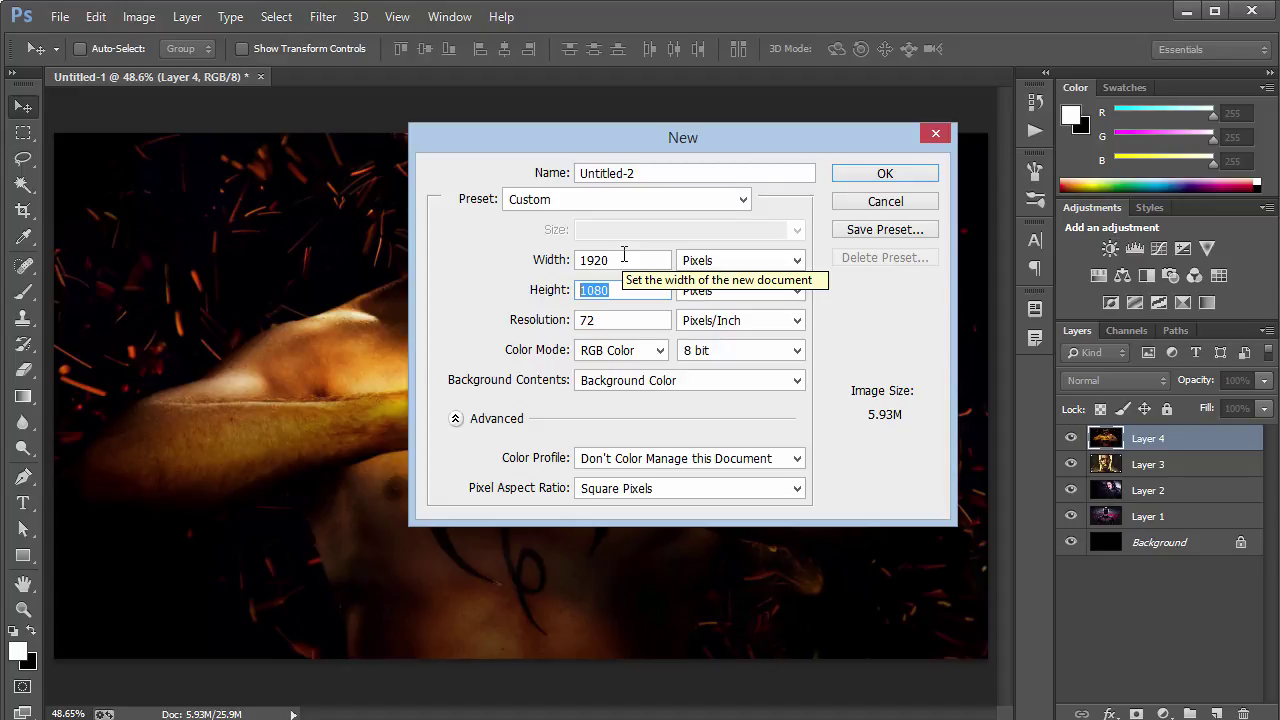
click(935, 136)
drag(1071, 516, 1071, 440)
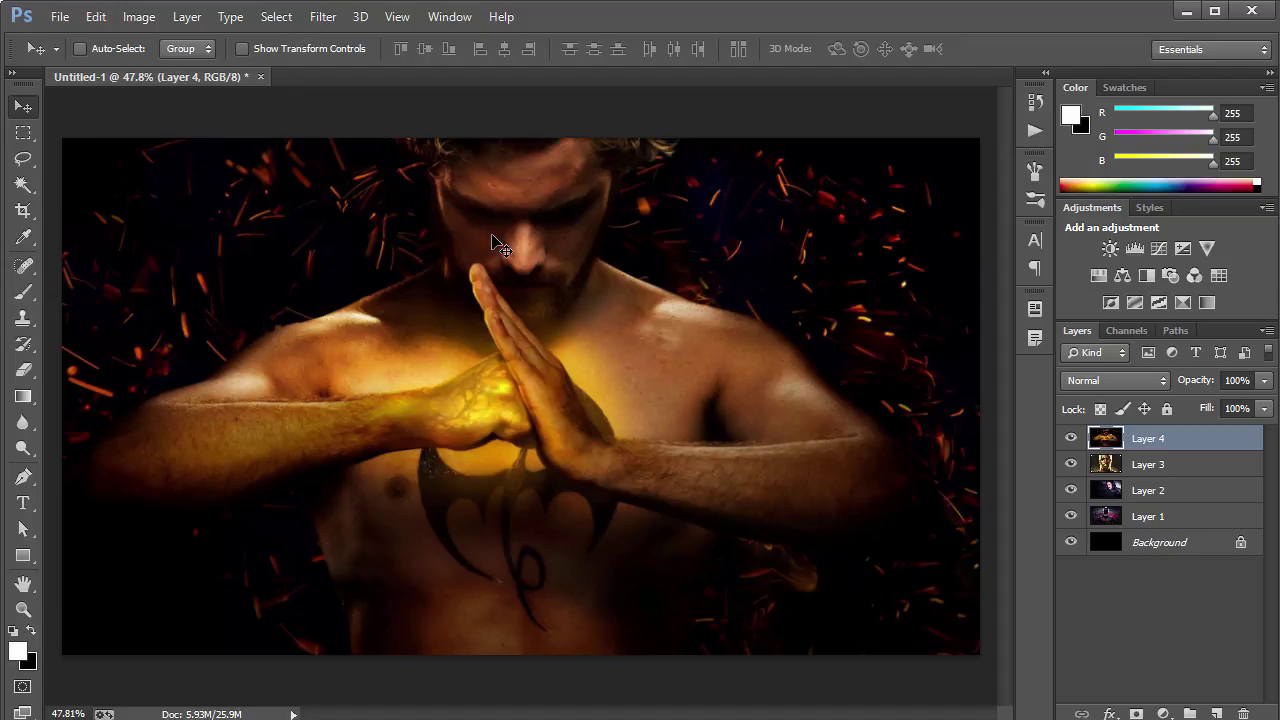
Show the rulers and set their zero point at the upper-left corner of the image.
key(ctrl+r)
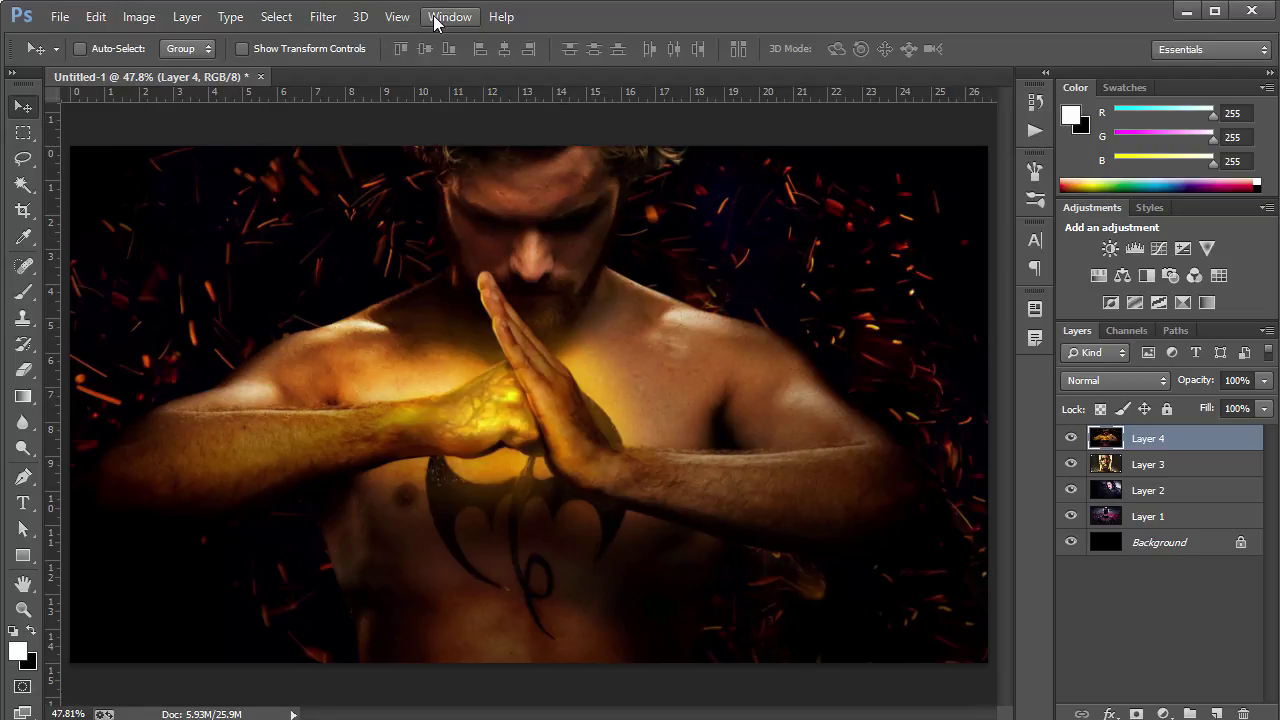
click(397, 17)
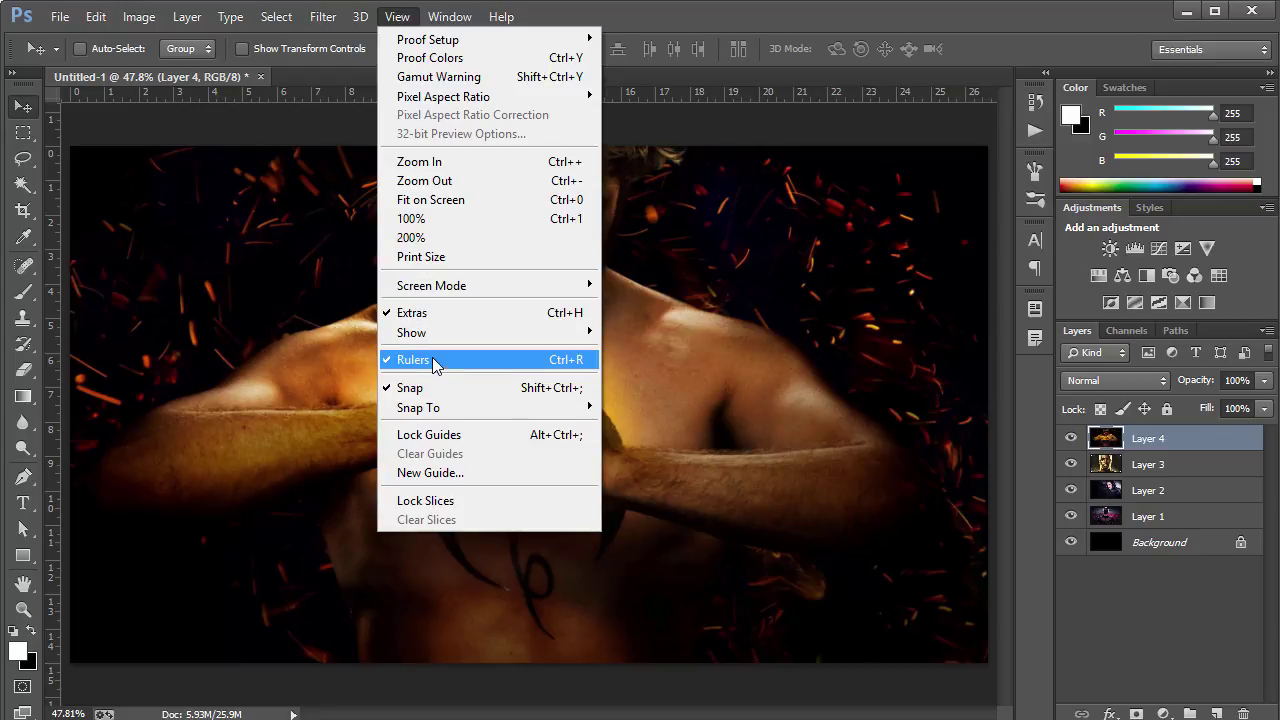
click(772, 24)
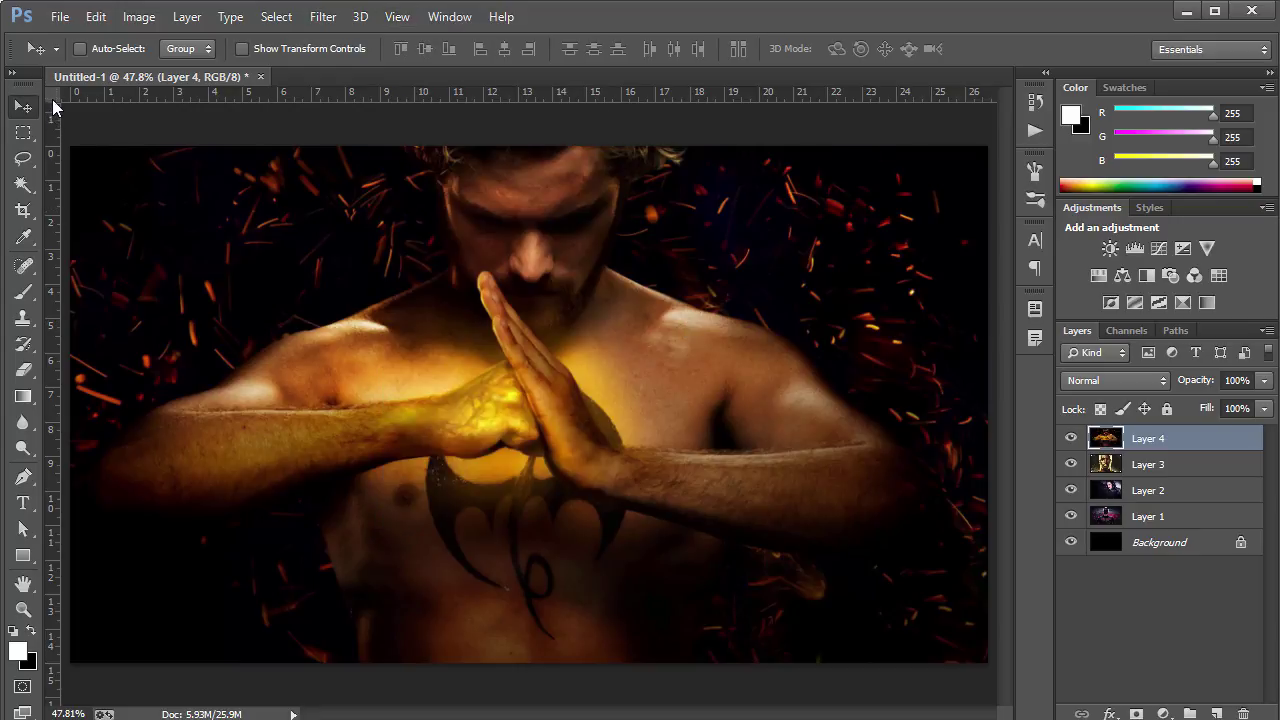
drag(52, 90, 72, 145)
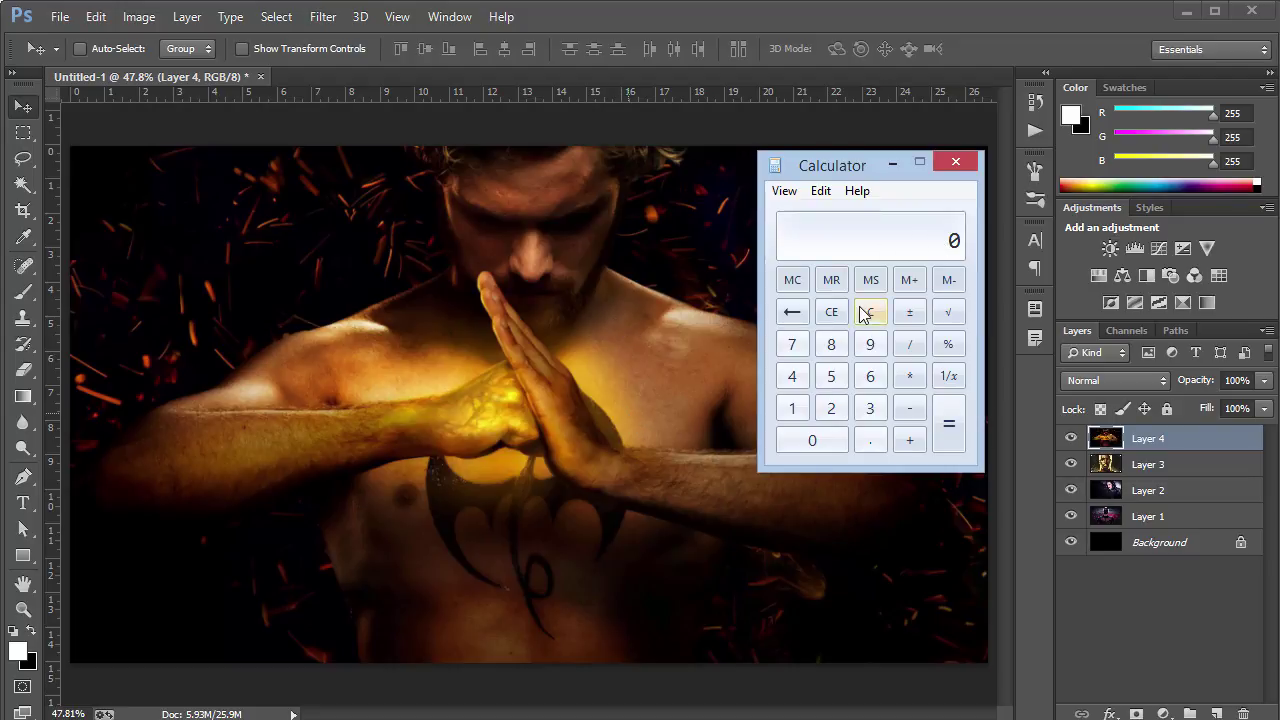
Switch to Calculator to work out the guide spacing from the image width, and close it again.
text(6.5)
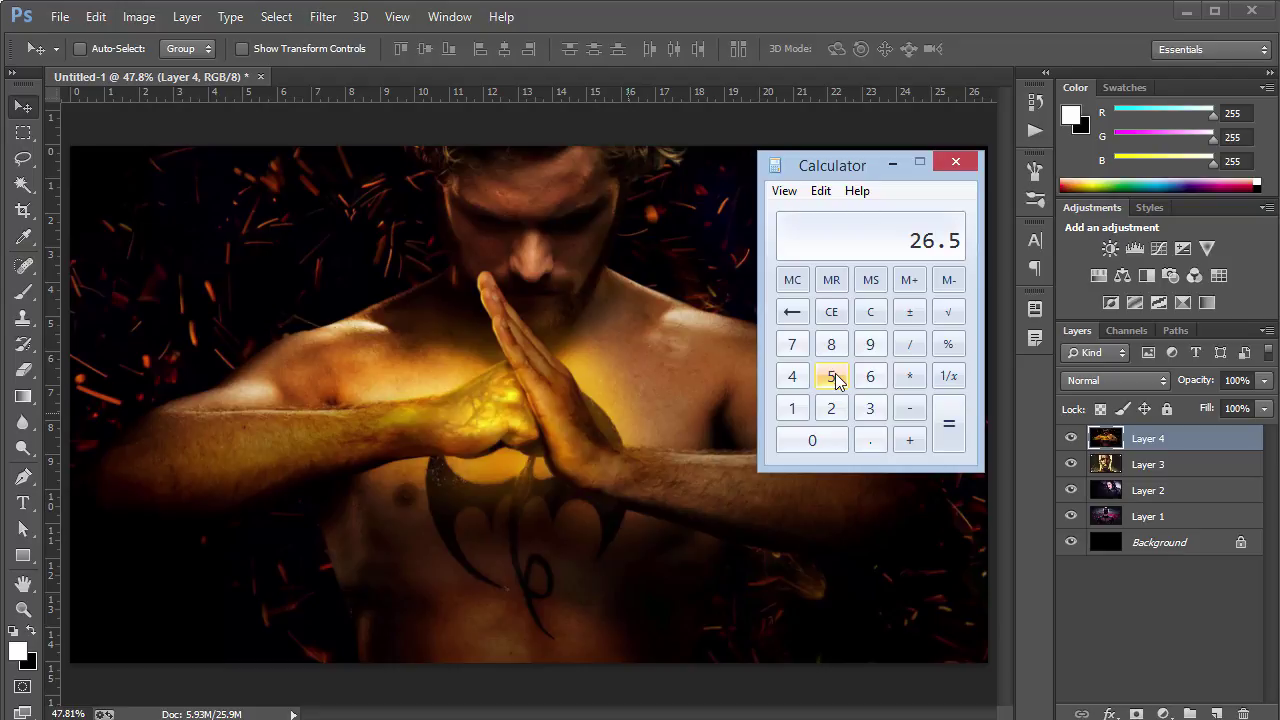
key(BackSpace)
key(BackSpace)
click(962, 169)
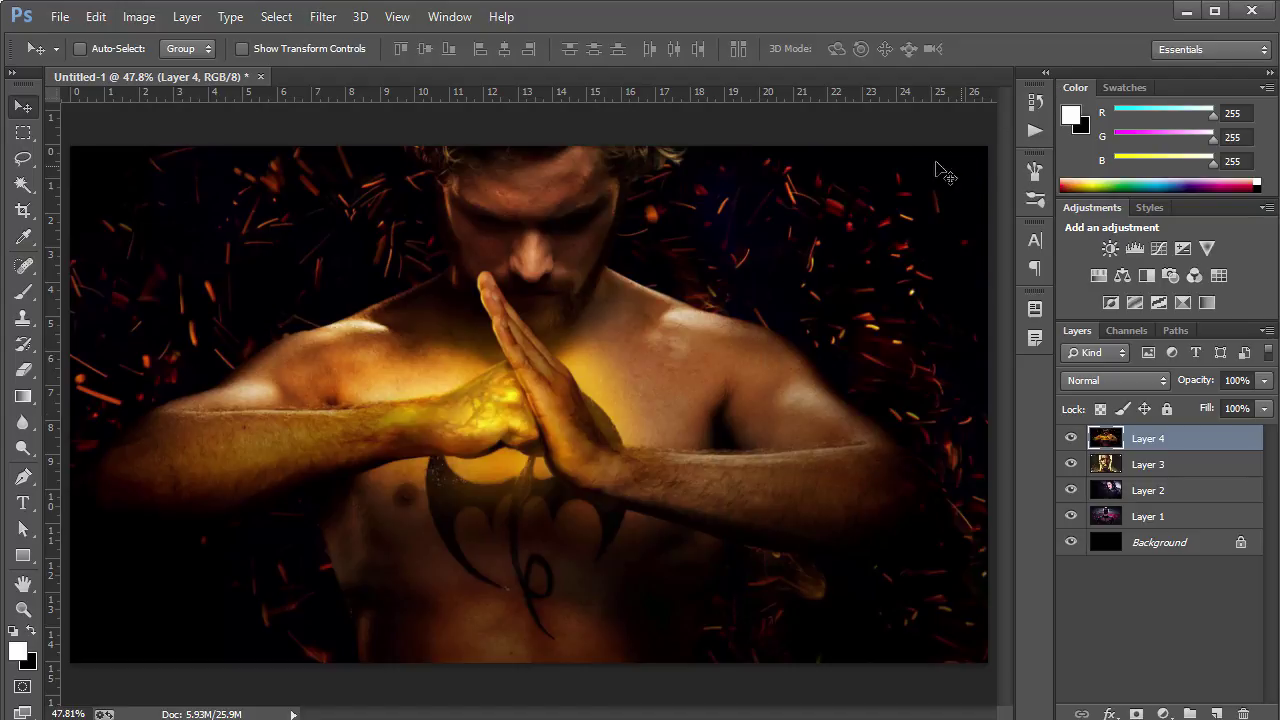
Add a vertical guide at 6.5 in.
click(437, 16)
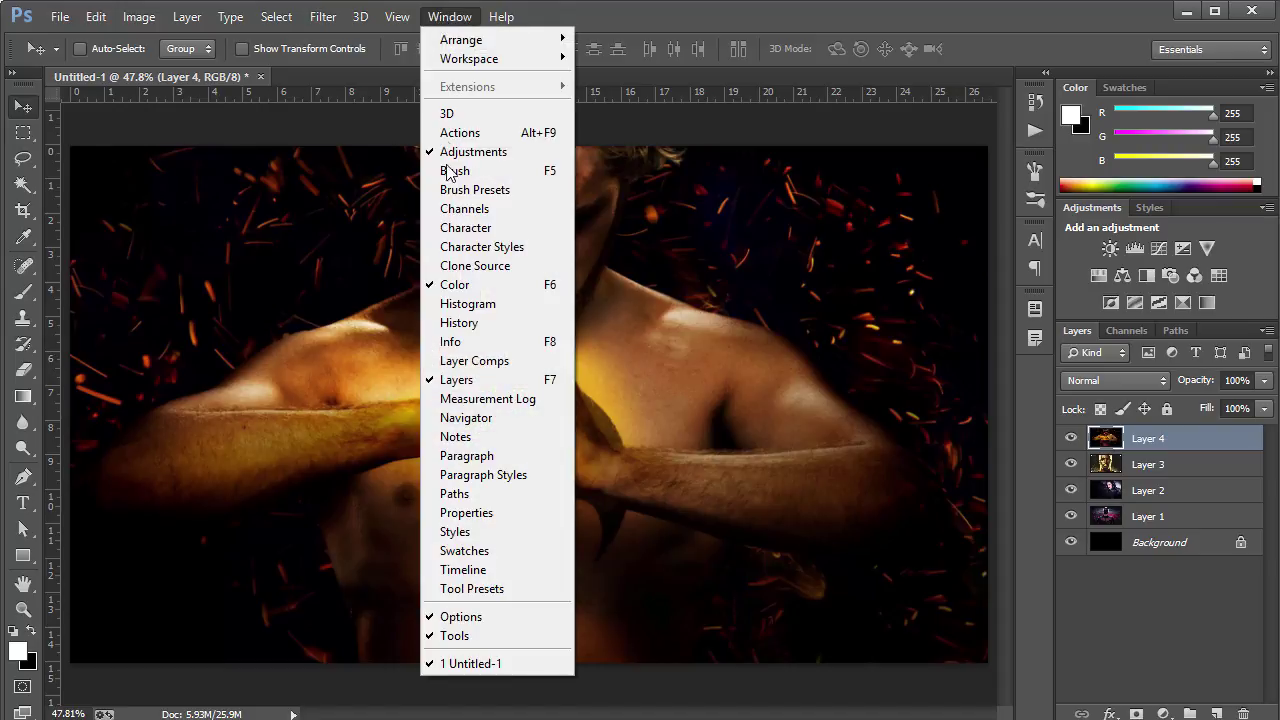
mouse_move(382, 10)
click(473, 472)
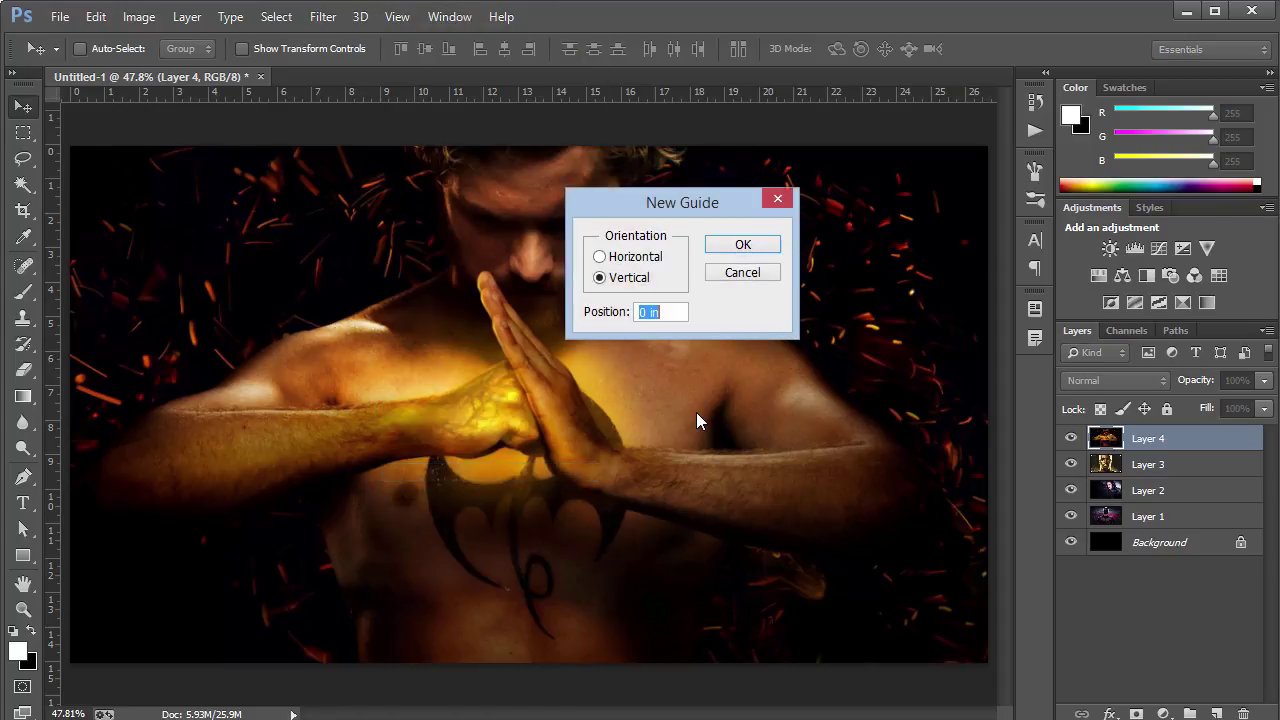
key(BackSpace)
key(Return)
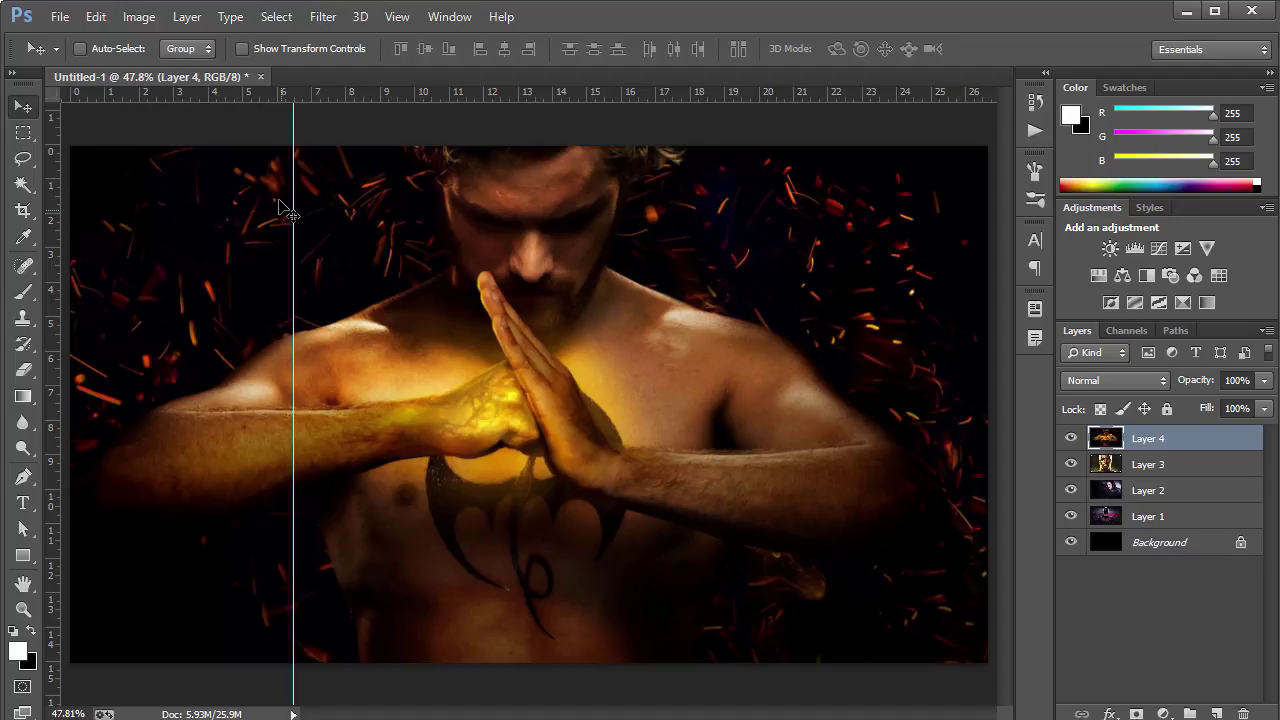
Add a second vertical guide at 13 in.
click(397, 17)
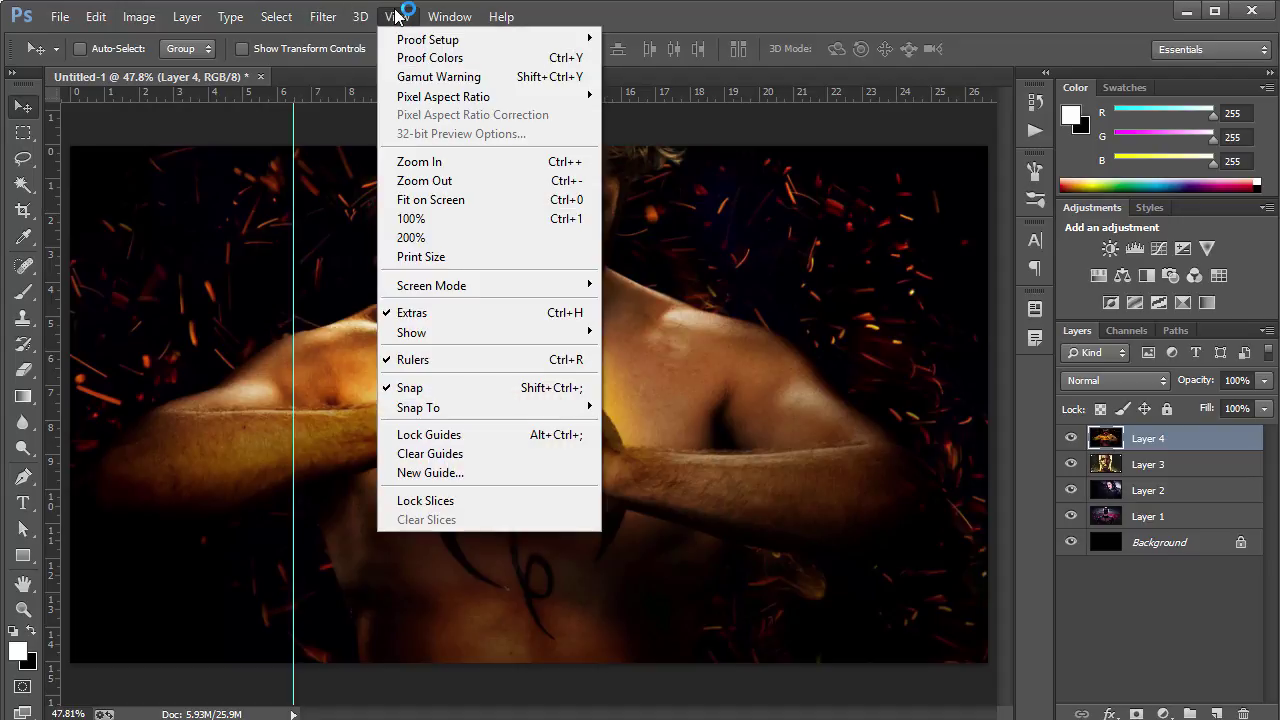
click(434, 474)
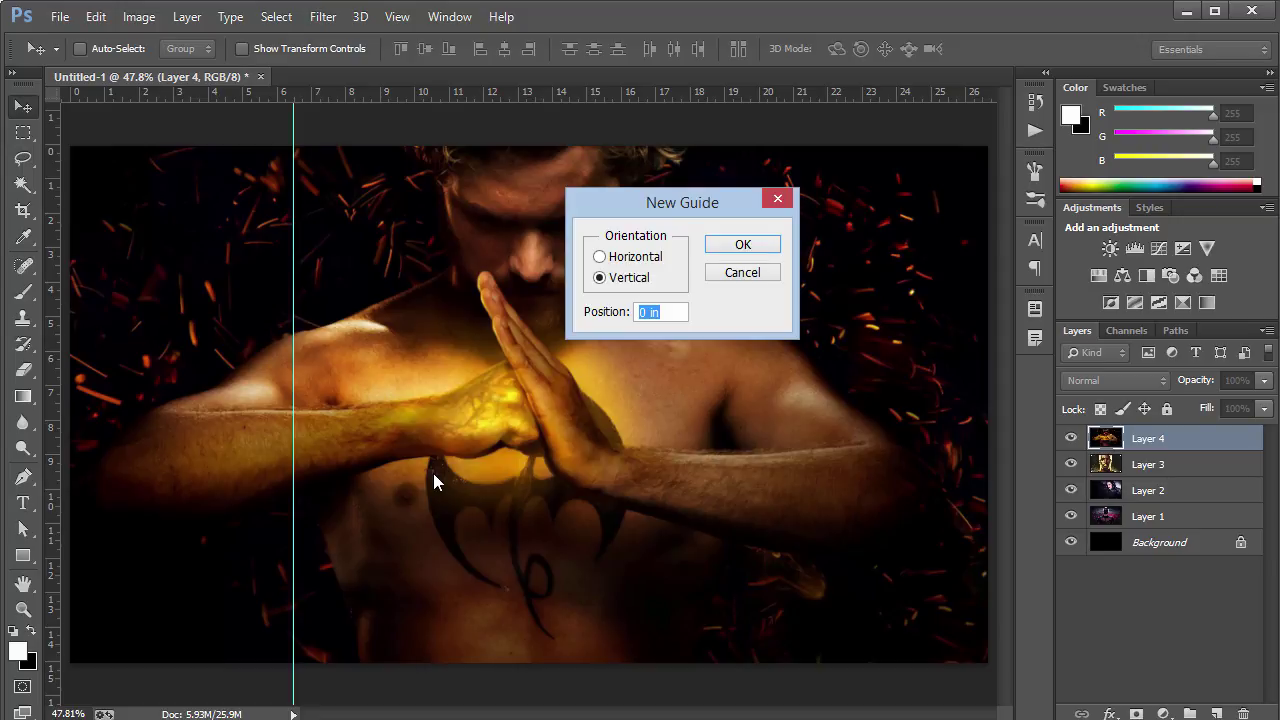
text(13 in)
key(Return)
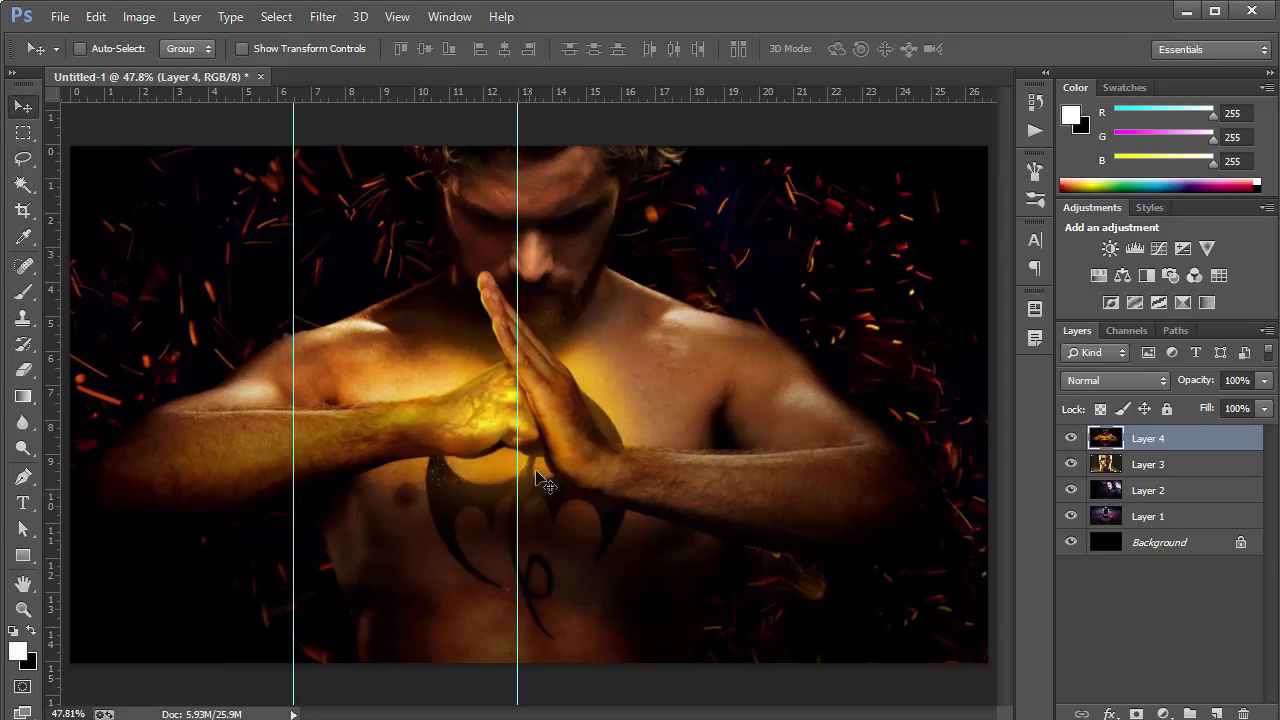
Add a third vertical guide at 19.5 in and hide the rulers.
click(450, 17)
mouse_move(397, 17)
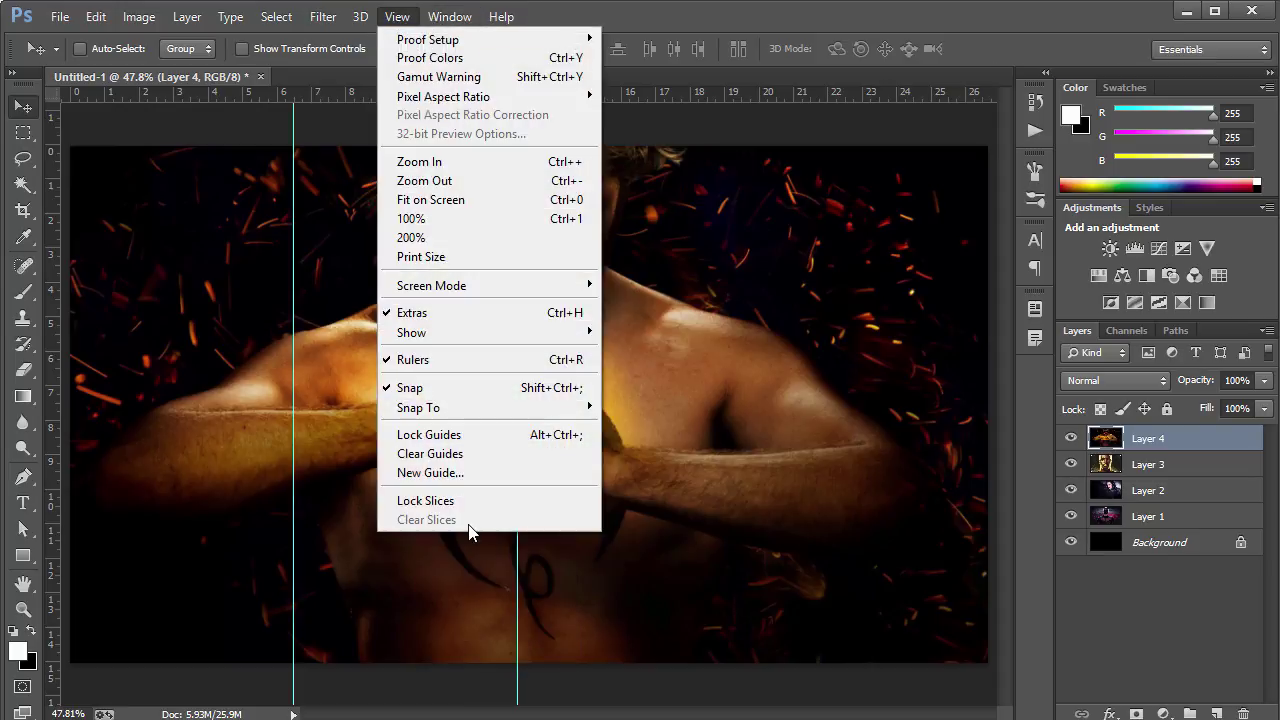
click(455, 472)
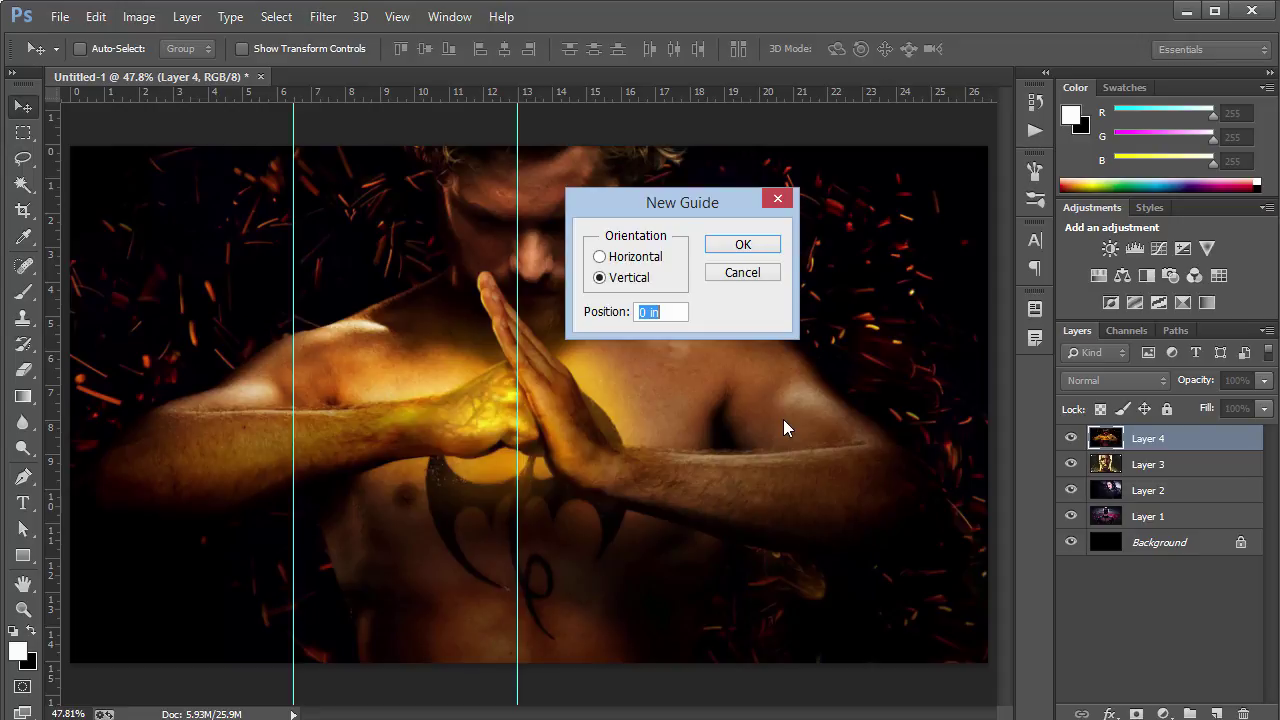
text(19.5 in)
key(Return)
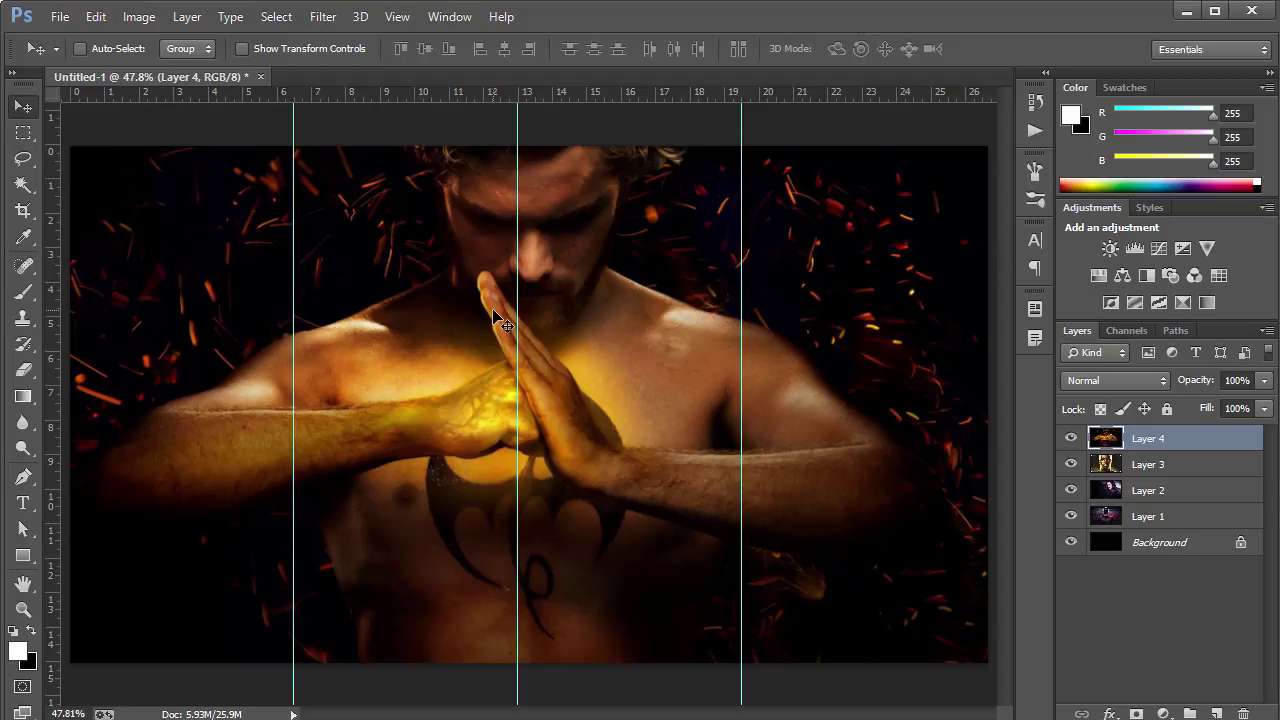
key(ctrl+r)
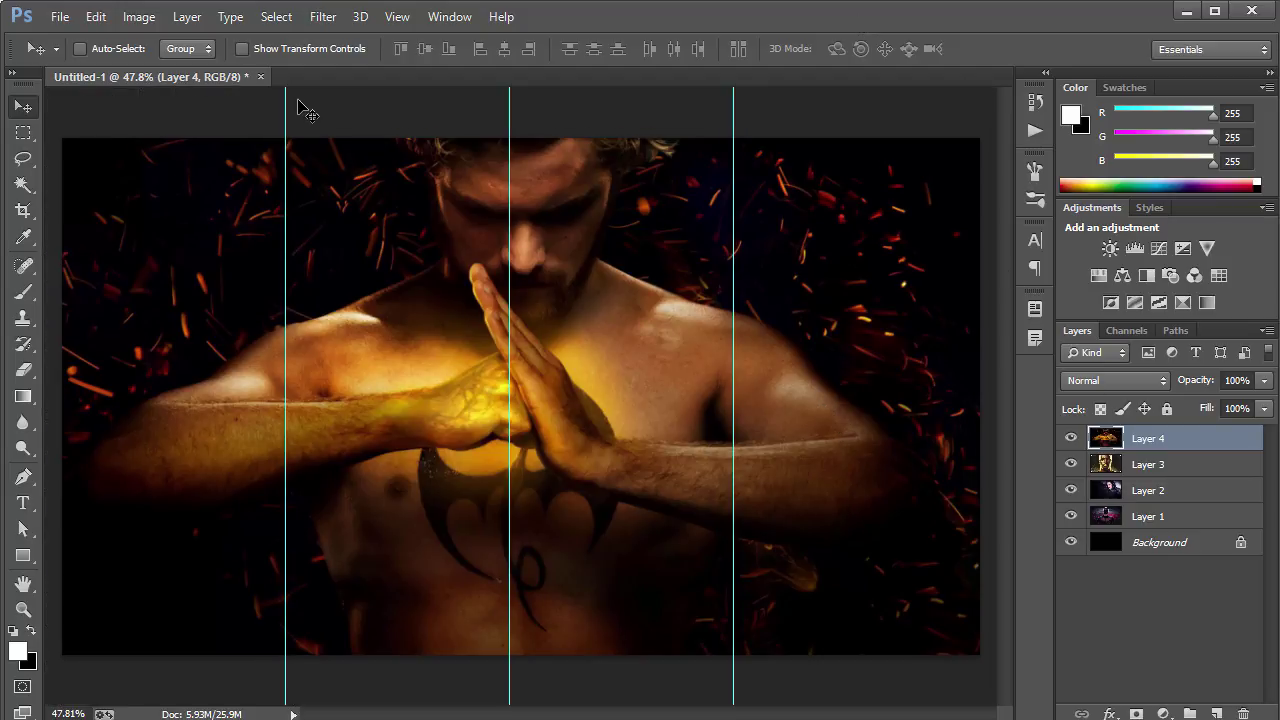
Create a new layer above Layer 4 and select the full-height strip from the image's left edge to the first guide with the Rectangular Marquee.
click(1216, 714)
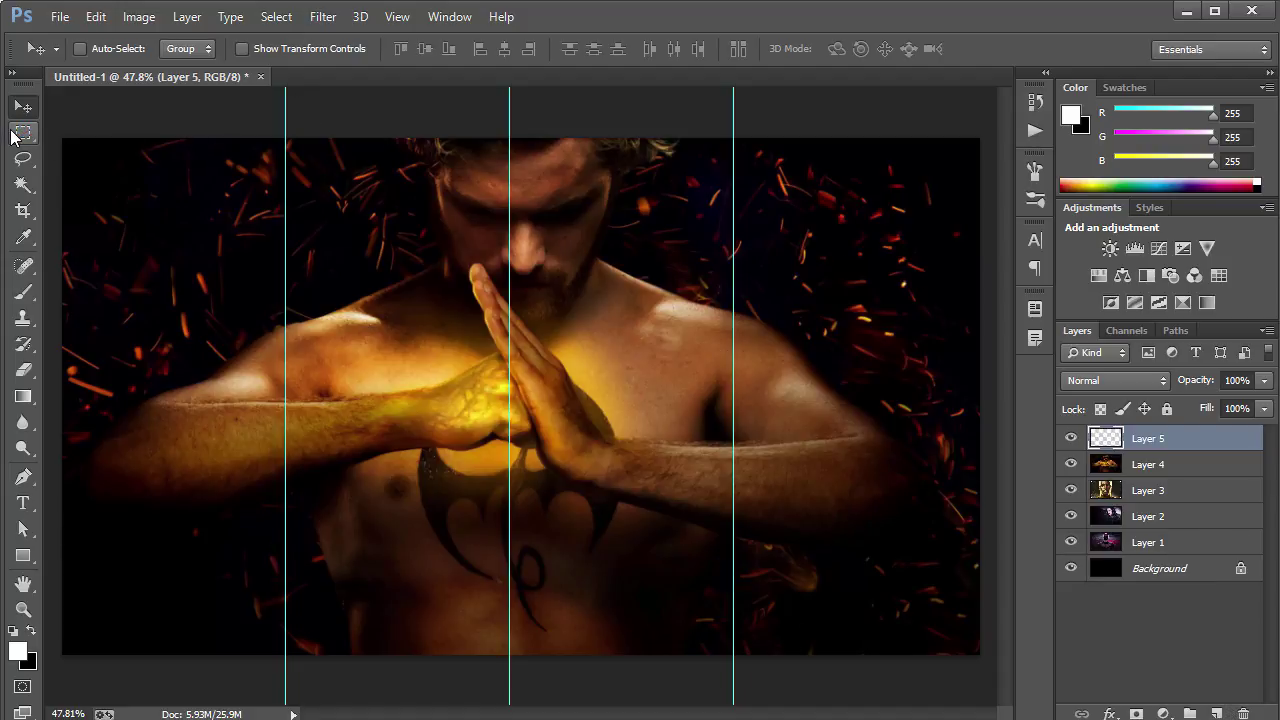
click(22, 133)
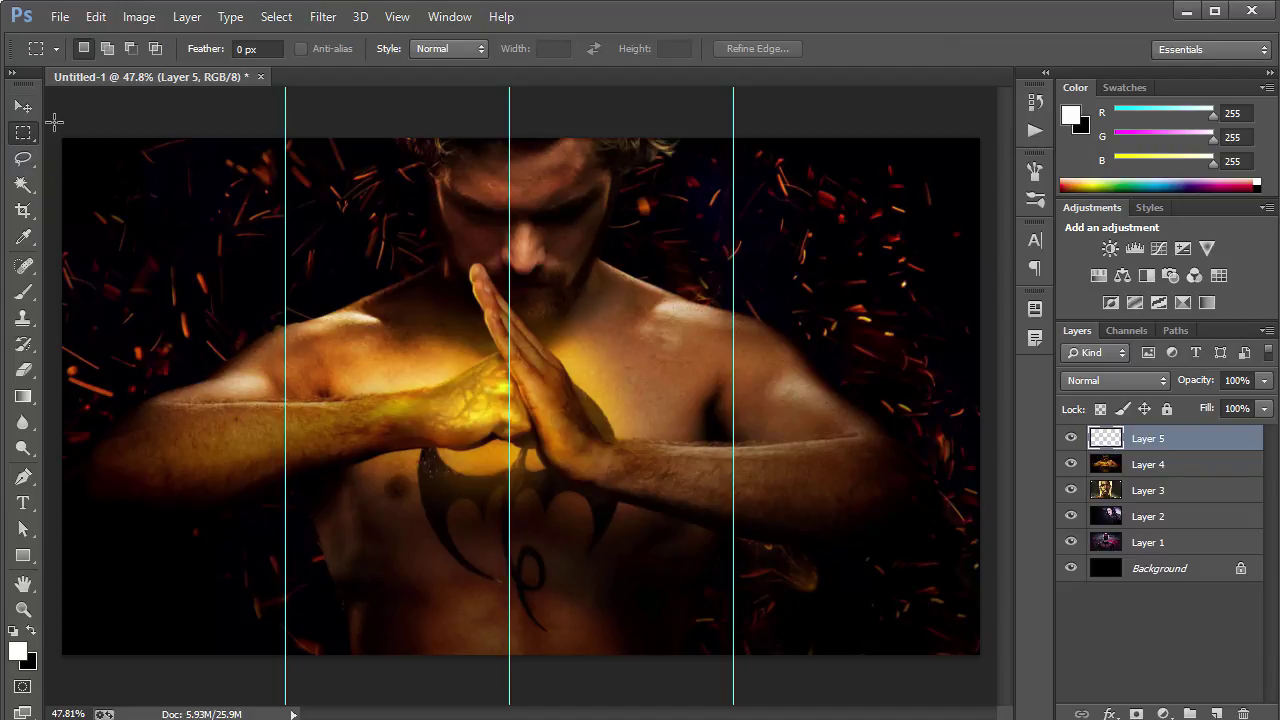
click(397, 17)
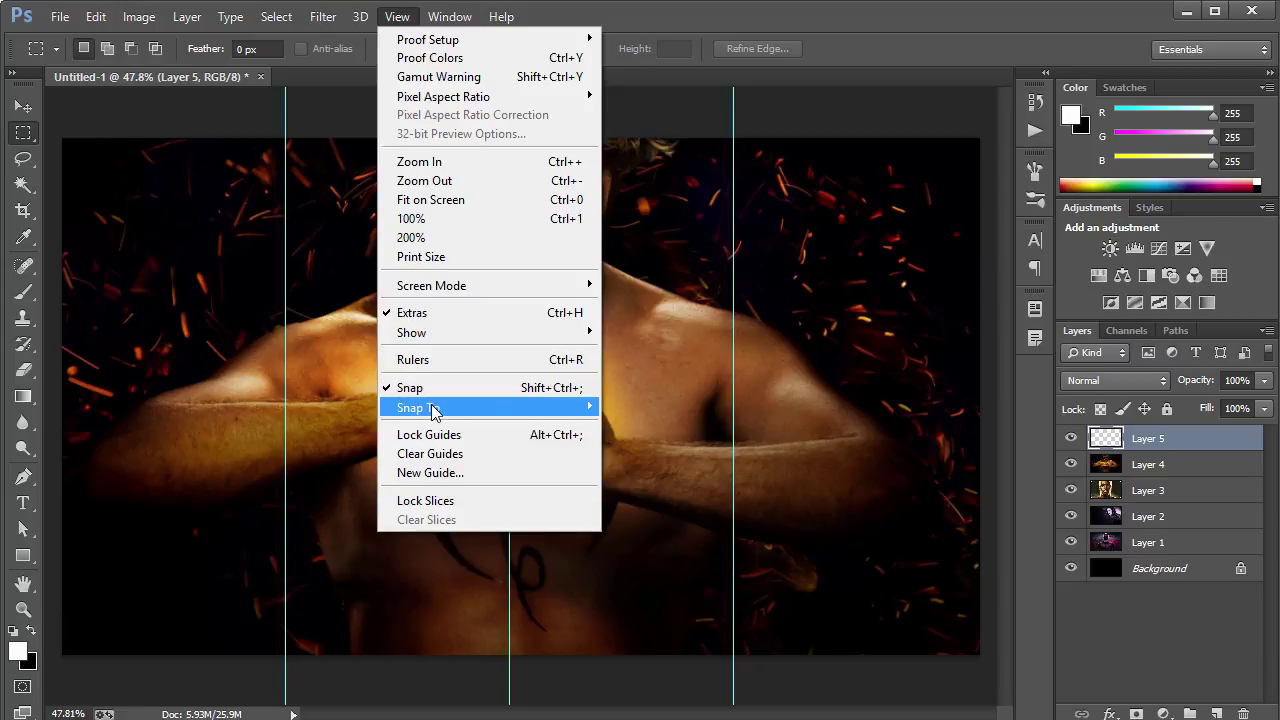
mouse_move(555, 408)
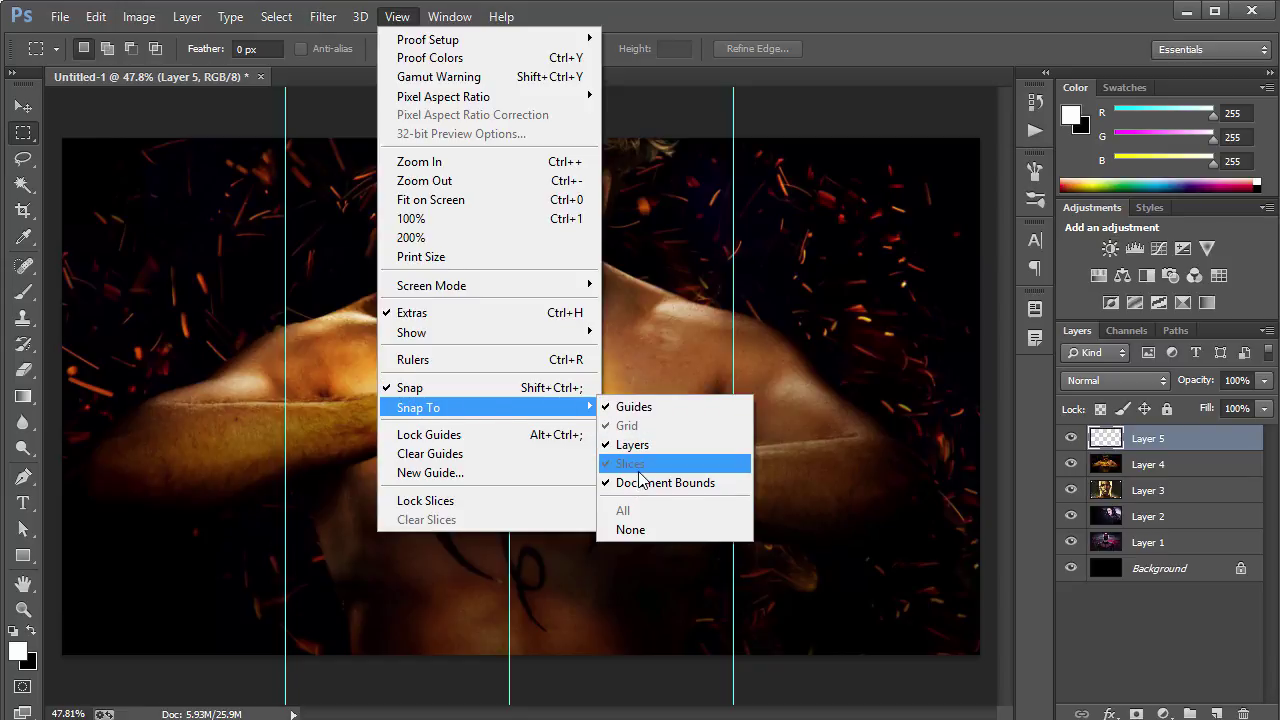
click(815, 9)
drag(62, 138, 280, 665)
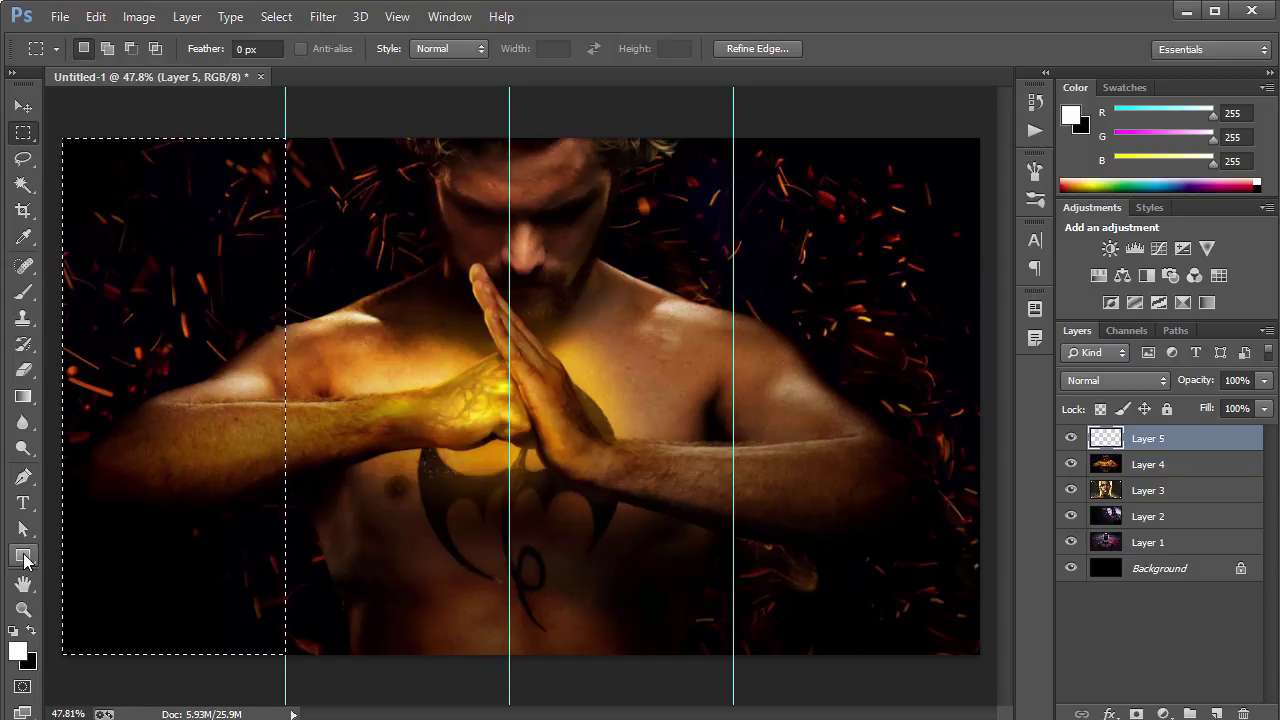
click(24, 557)
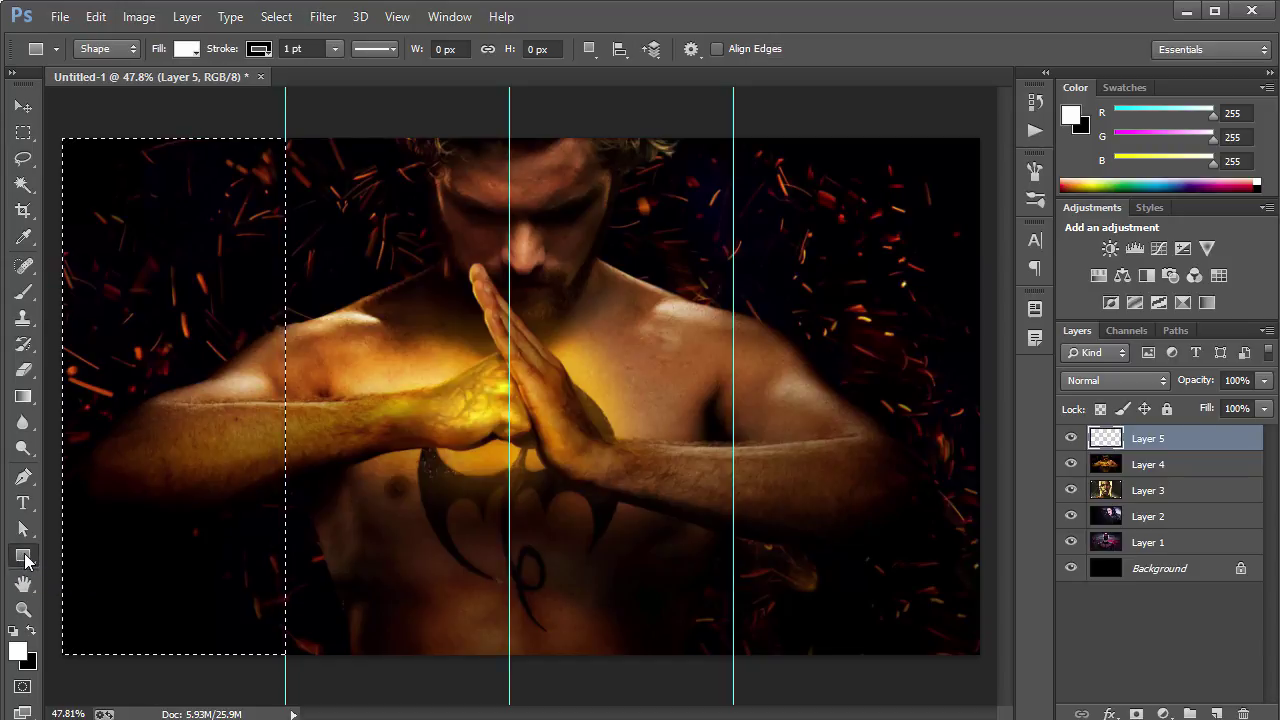
right_click(153, 373)
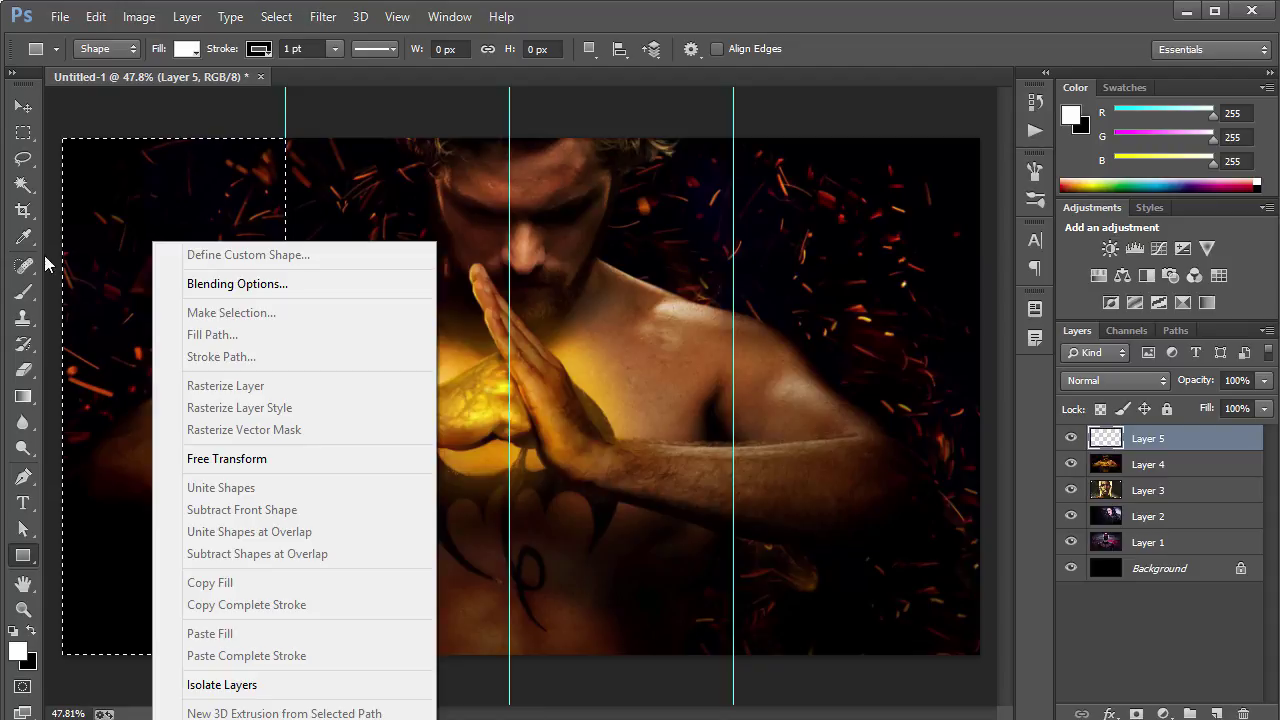
key(Escape)
key(m)
Fill the selected strip on Layer 5 with 50% Gray and deselect it.
right_click(158, 224)
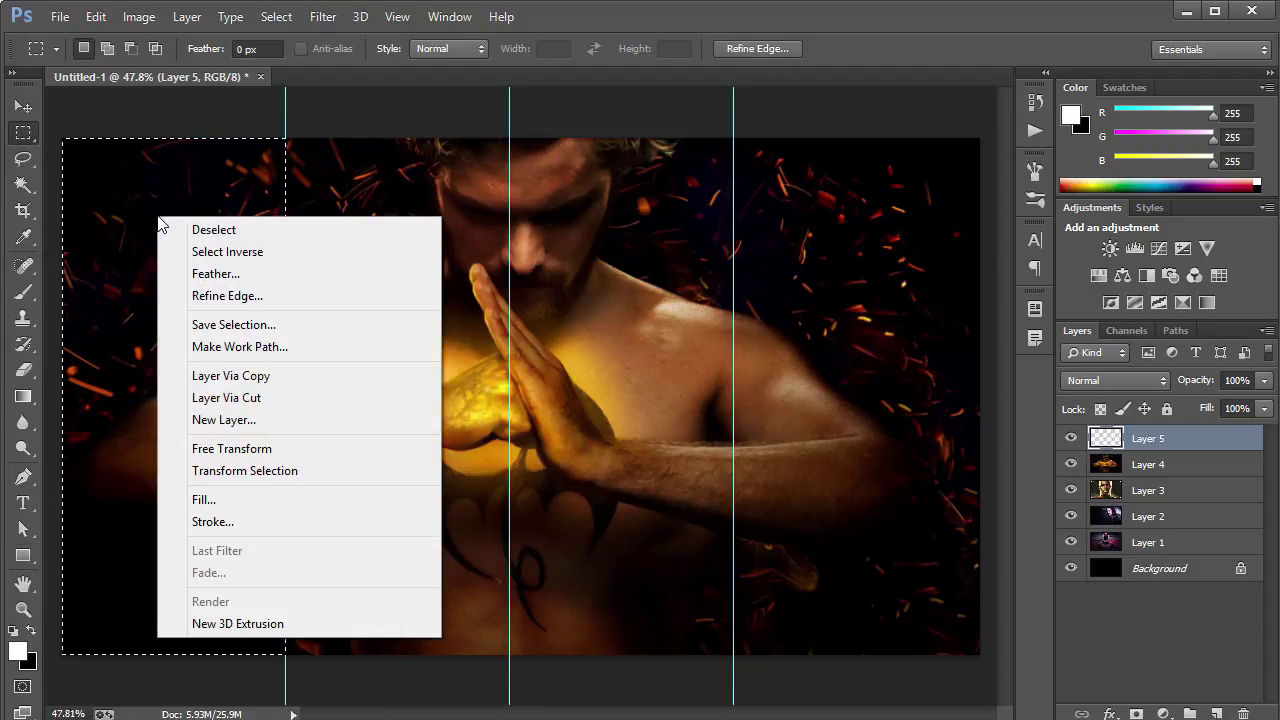
click(205, 499)
click(685, 222)
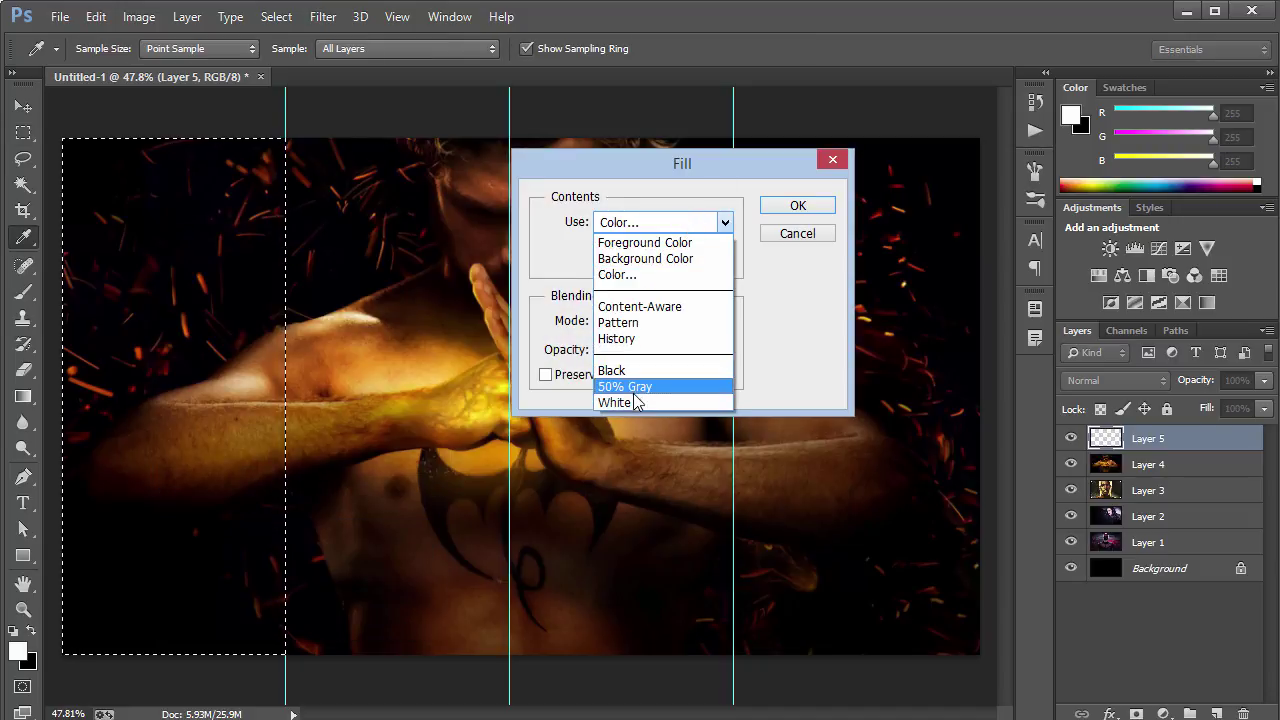
click(634, 388)
click(797, 205)
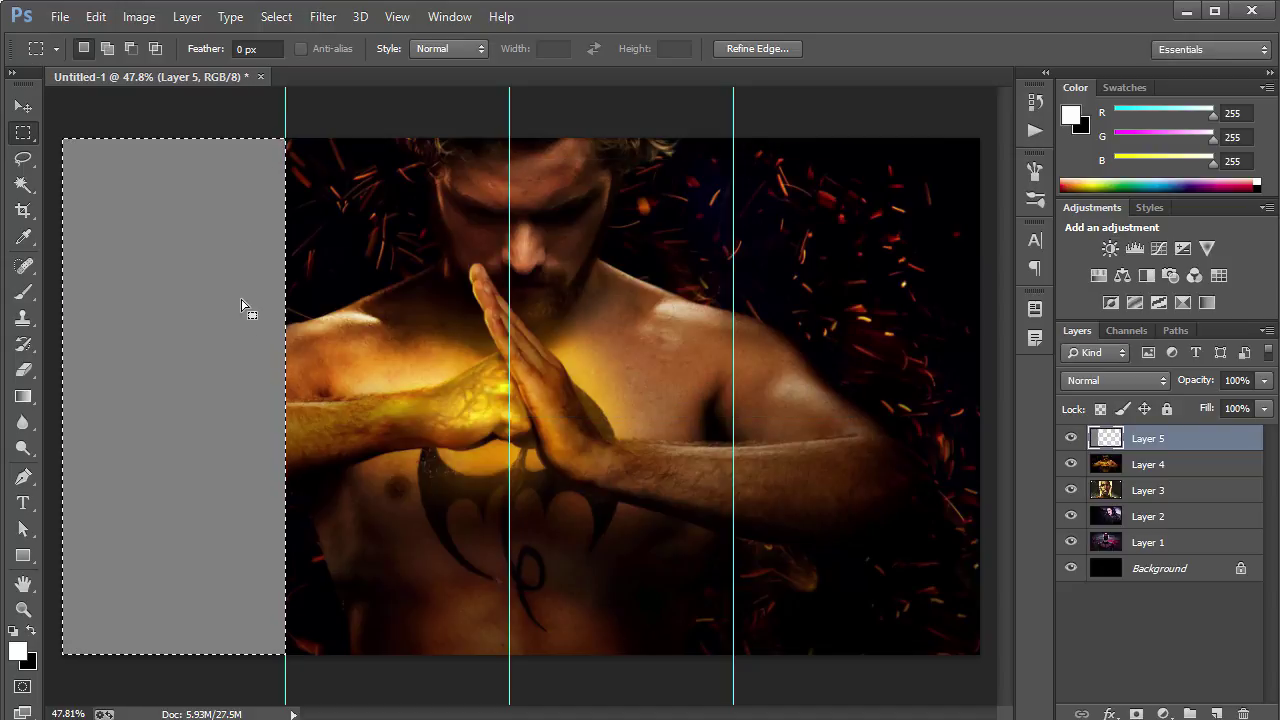
key(ctrl+d)
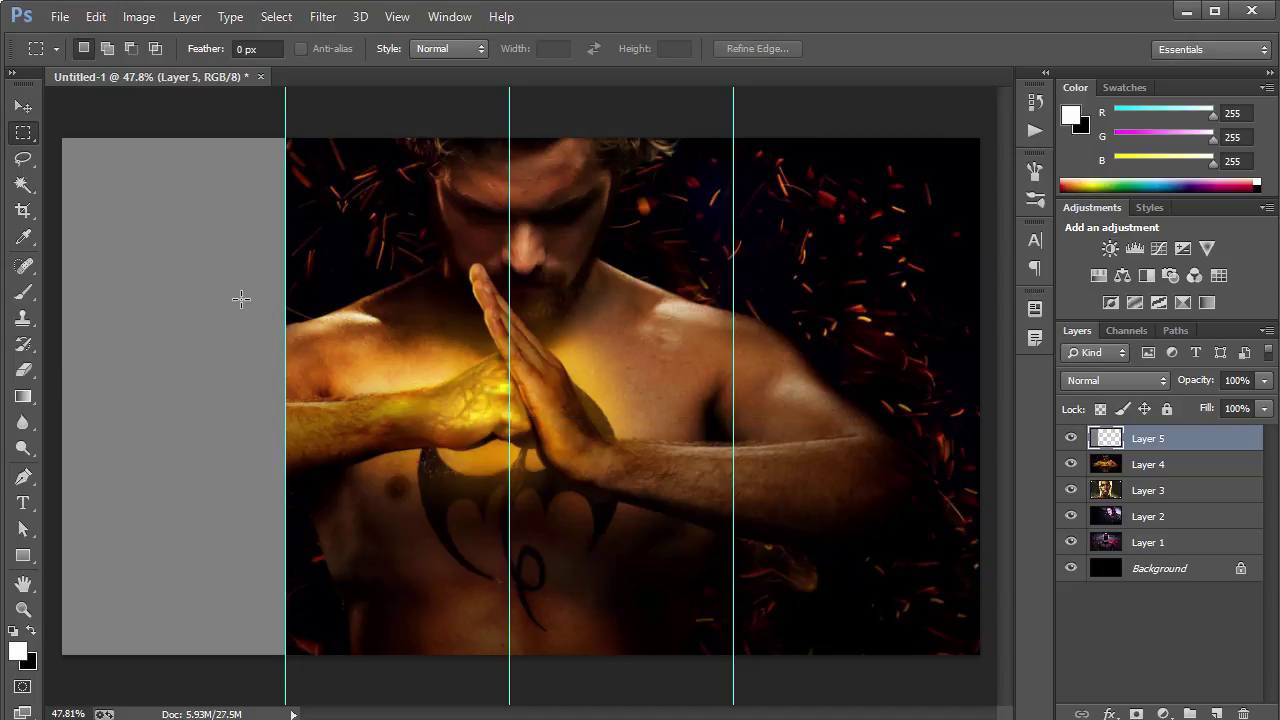
Duplicate the gray strip layer, Layer 5, three times.
key(v)
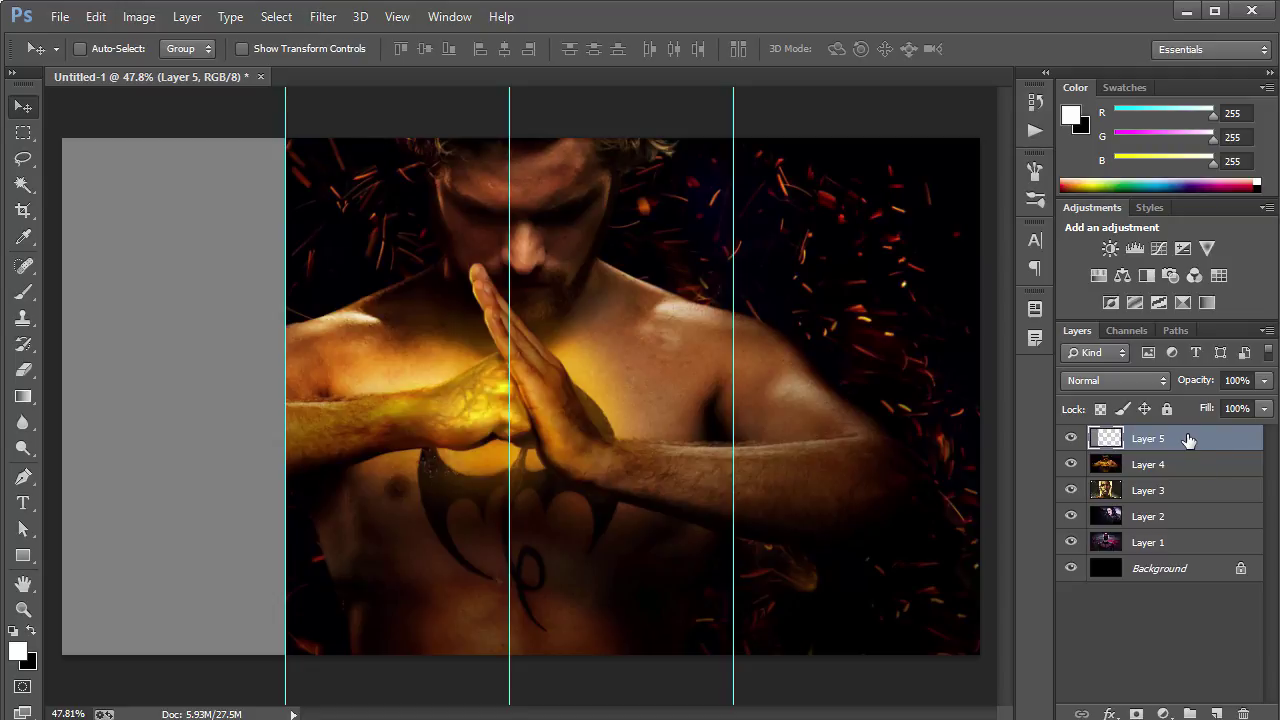
key(ctrl+j)
key(ctrl+j)
key(ctrl+j)
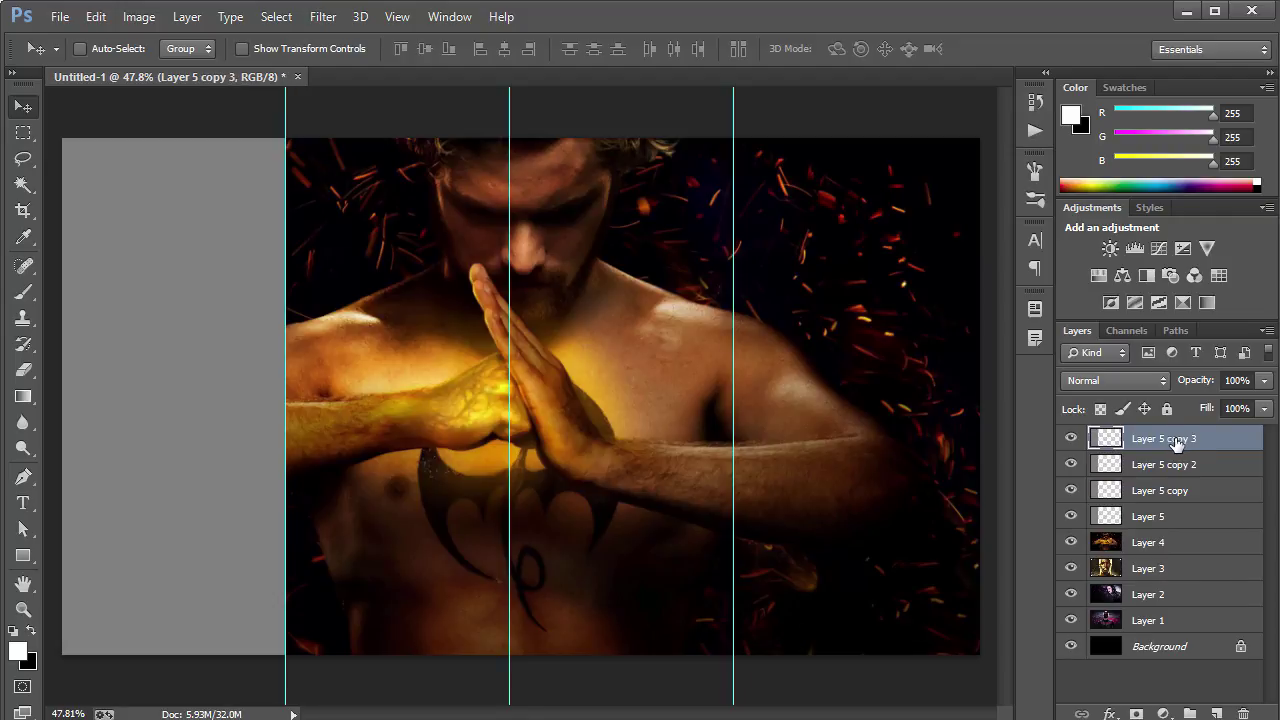
Rename the image layers Layer 4, Layer 3, Layer 2 and Layer 1 as 1, 2, 3 and 4 respectively.
double_click(1150, 542)
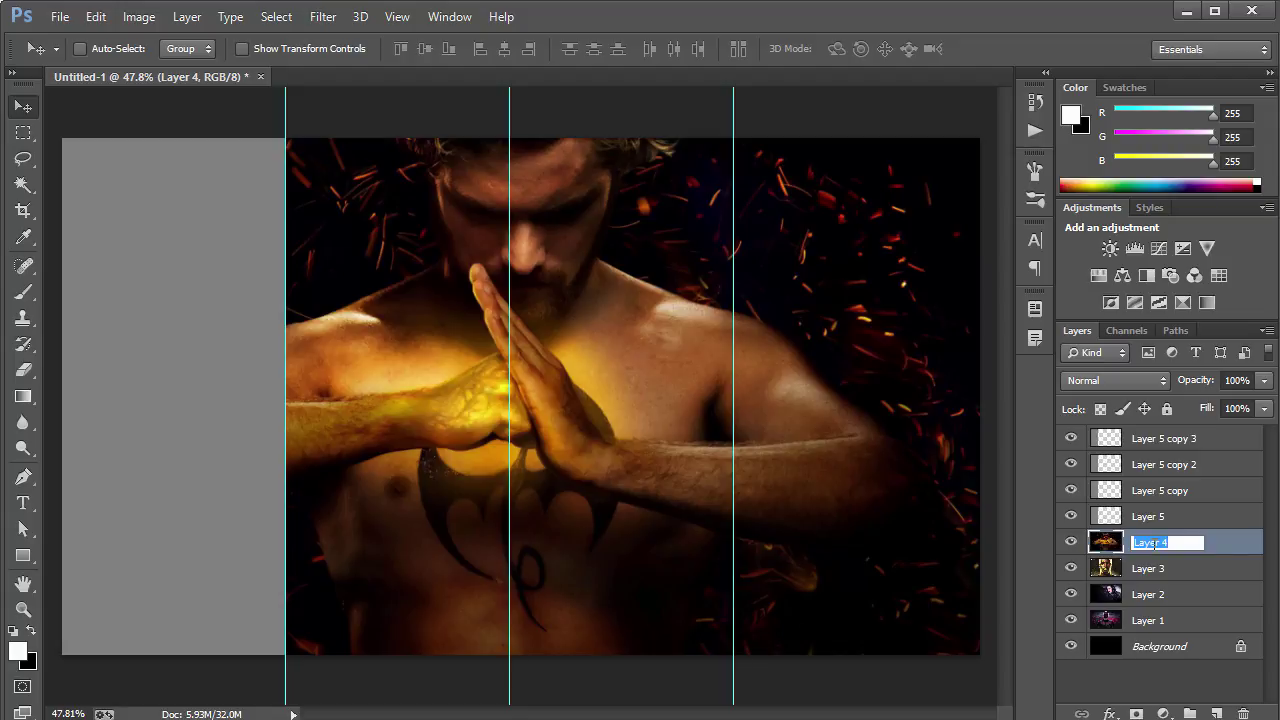
text(1)
key(Return)
click(1148, 568)
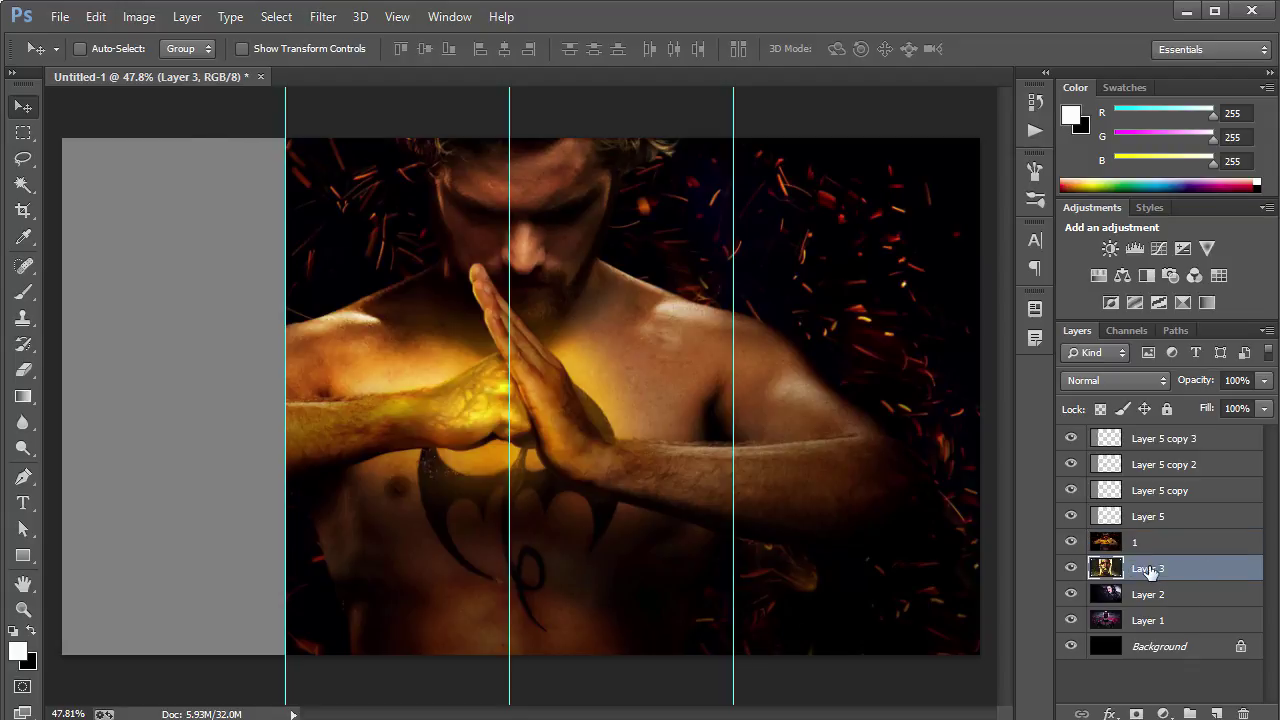
double_click(1148, 568)
click(1150, 569)
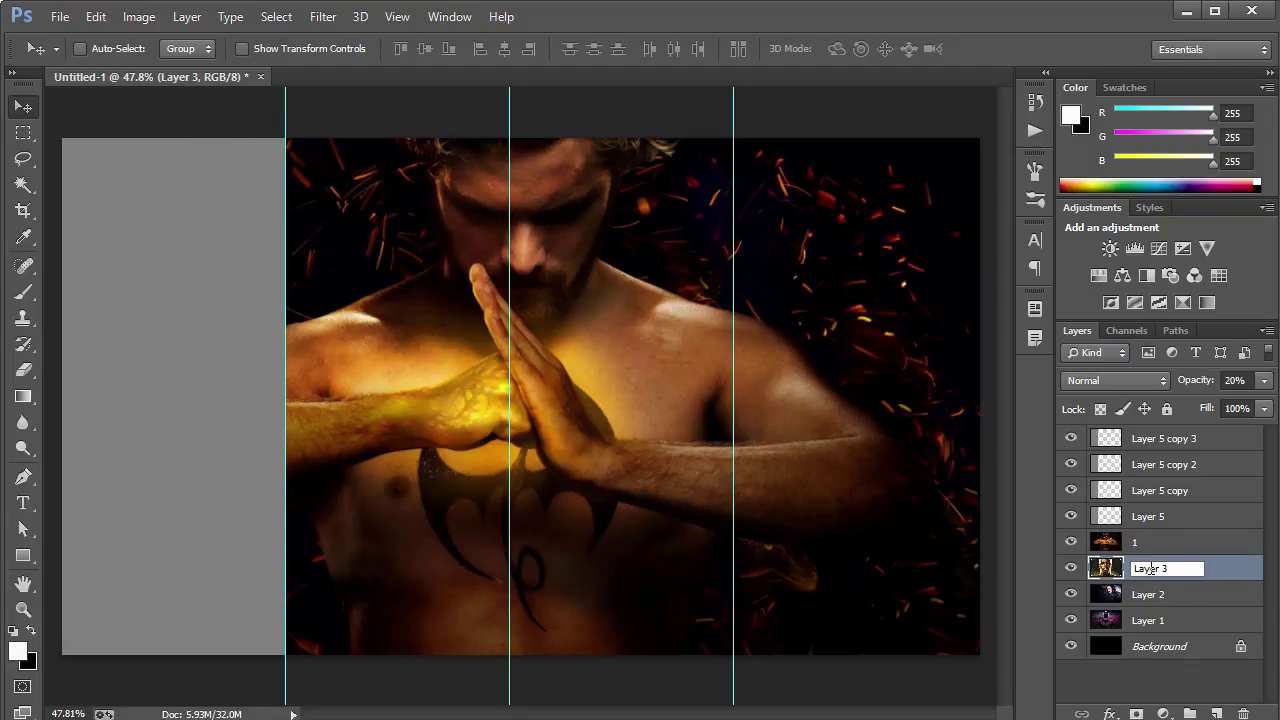
key(ctrl+a)
text(2)
key(Tab)
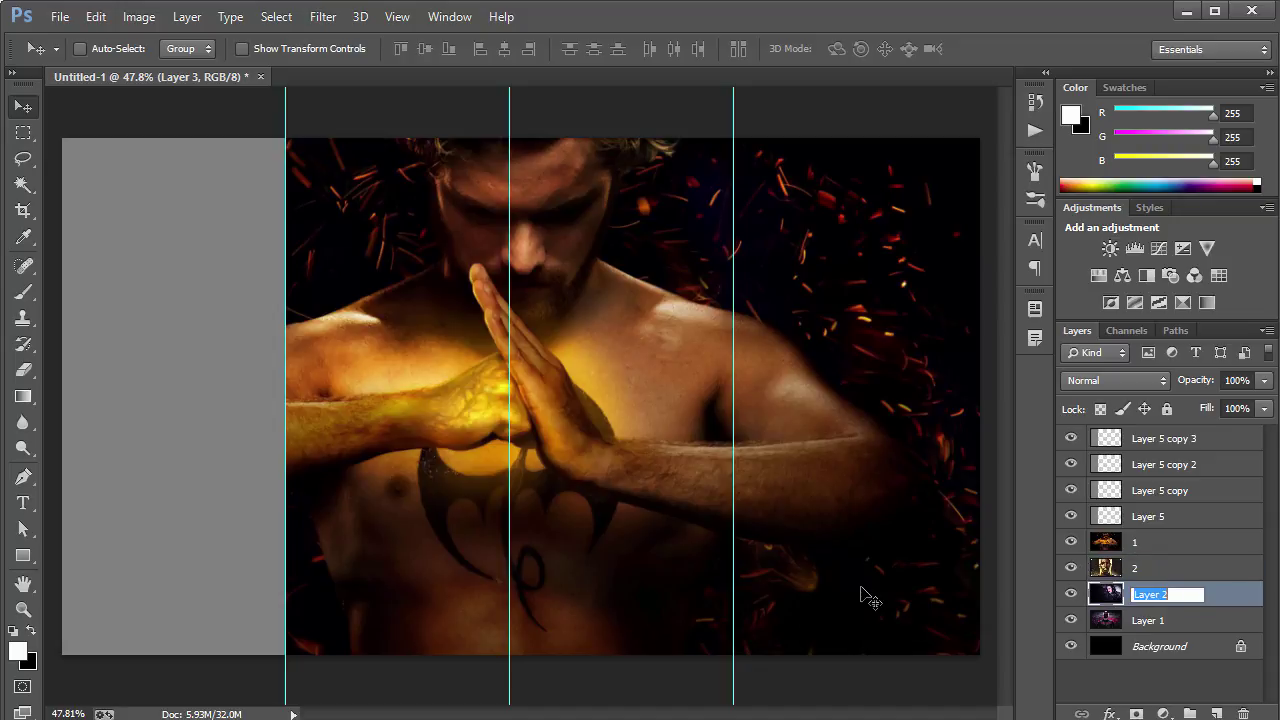
text(3)
text(4)
key(Return)
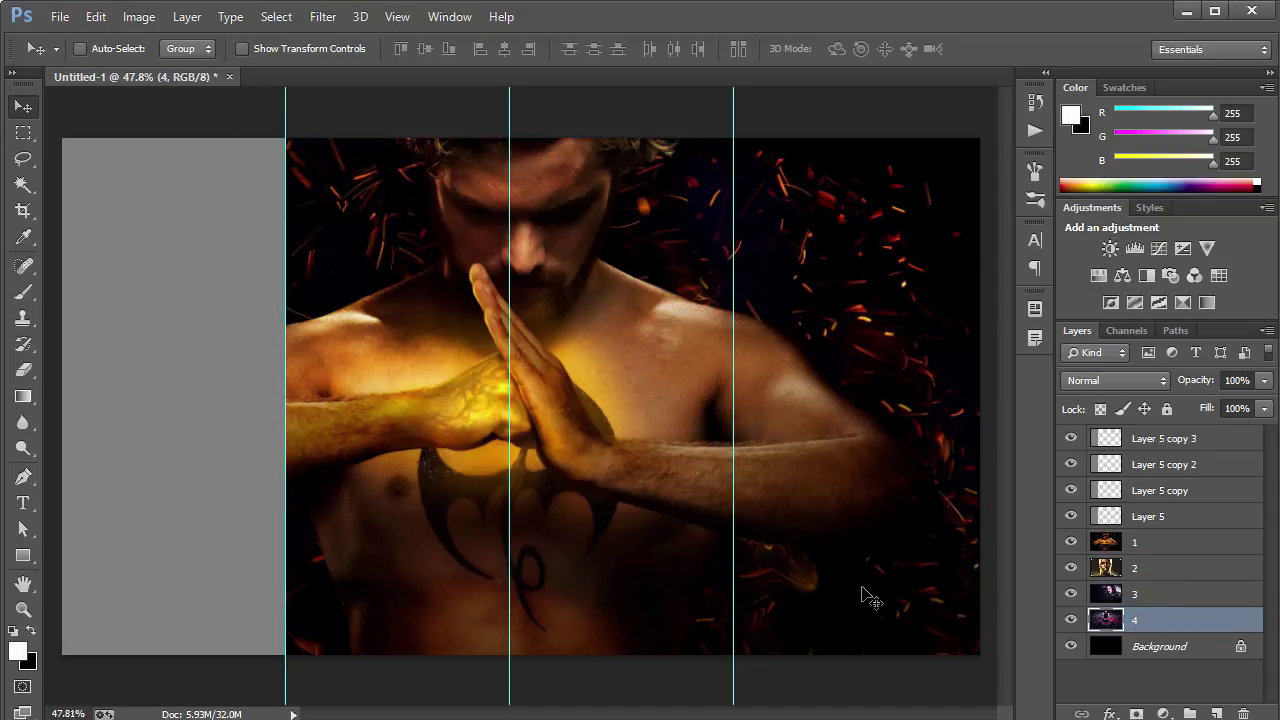
Rename the four gray strip layers 1 Placeholder, 2 Placeholder, 3 Placeholder and 4 Placeholder in descending stack order.
double_click(1155, 517)
text(1 Placeholder)
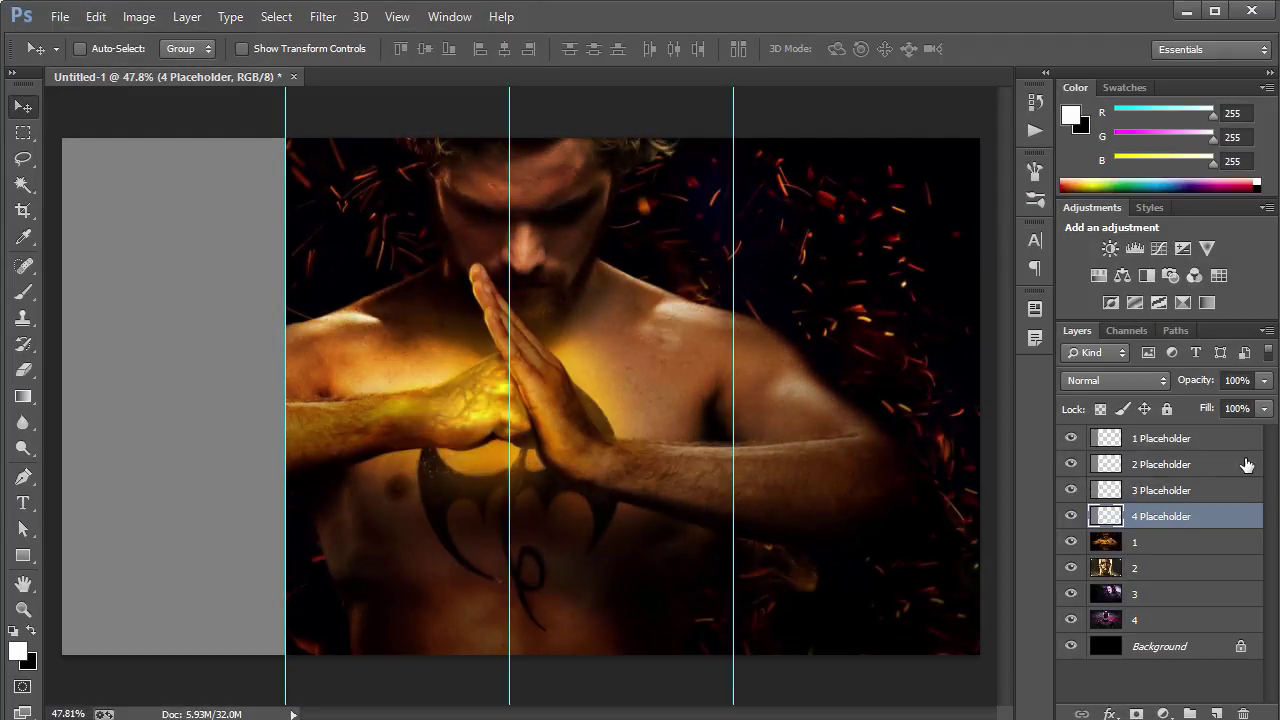
Move the 2, 3 and 4 Placeholder strips into the second, third and fourth columns so all strips sit side by side.
click(1245, 465)
drag(208, 397, 631, 380)
click(1135, 493)
click(1160, 516)
drag(229, 371, 894, 394)
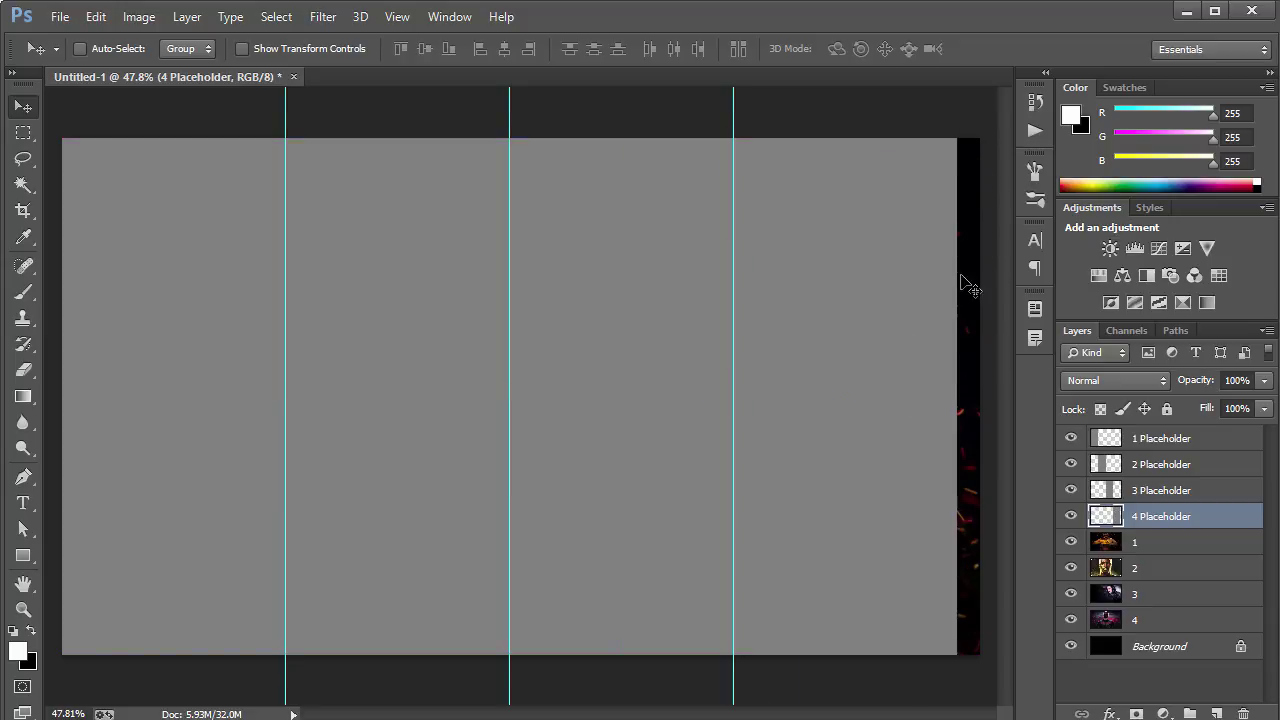
Stretch all four placeholder strips together horizontally to 102.56% so they reach the canvas's right edge.
shift+click(1182, 440)
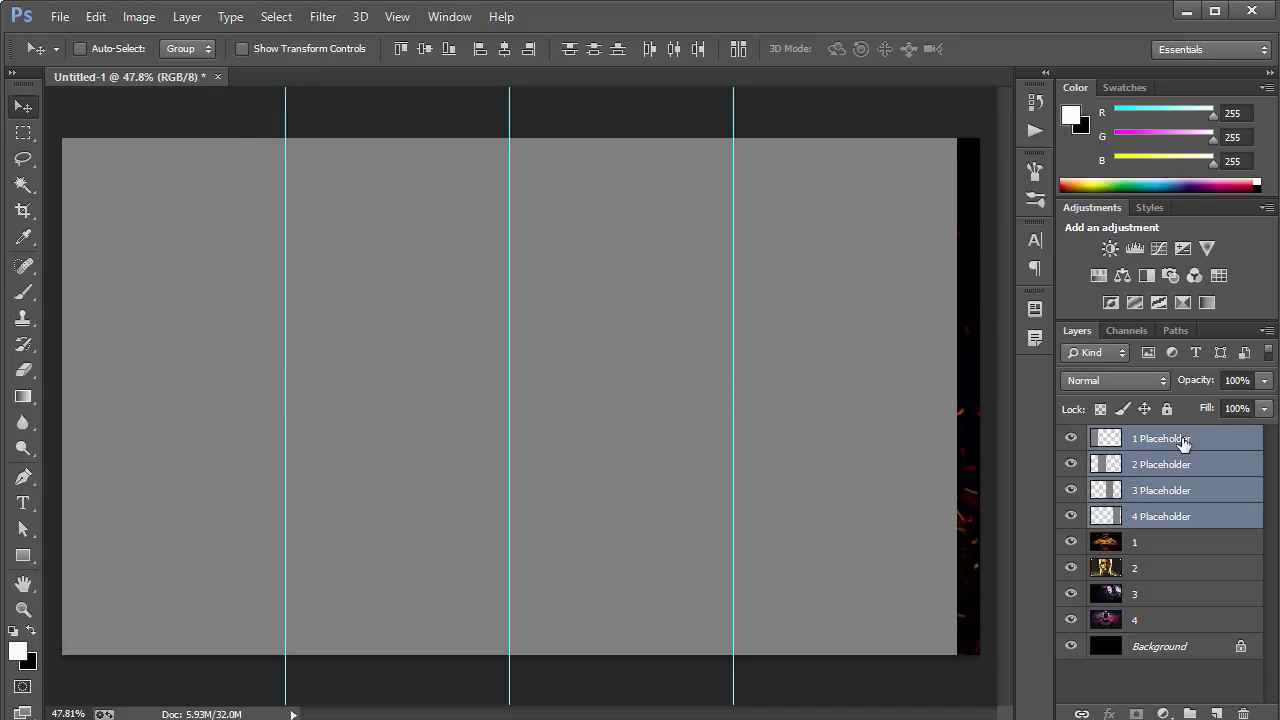
key(ctrl+t)
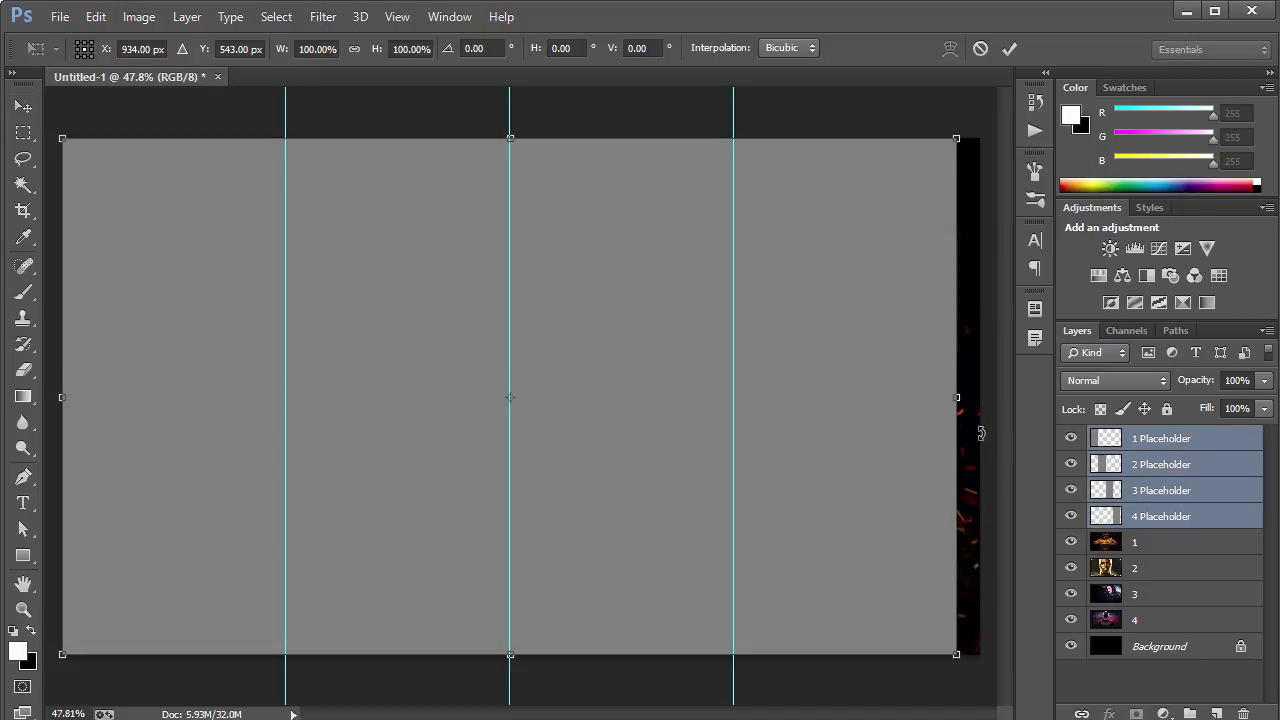
drag(959, 399, 978, 399)
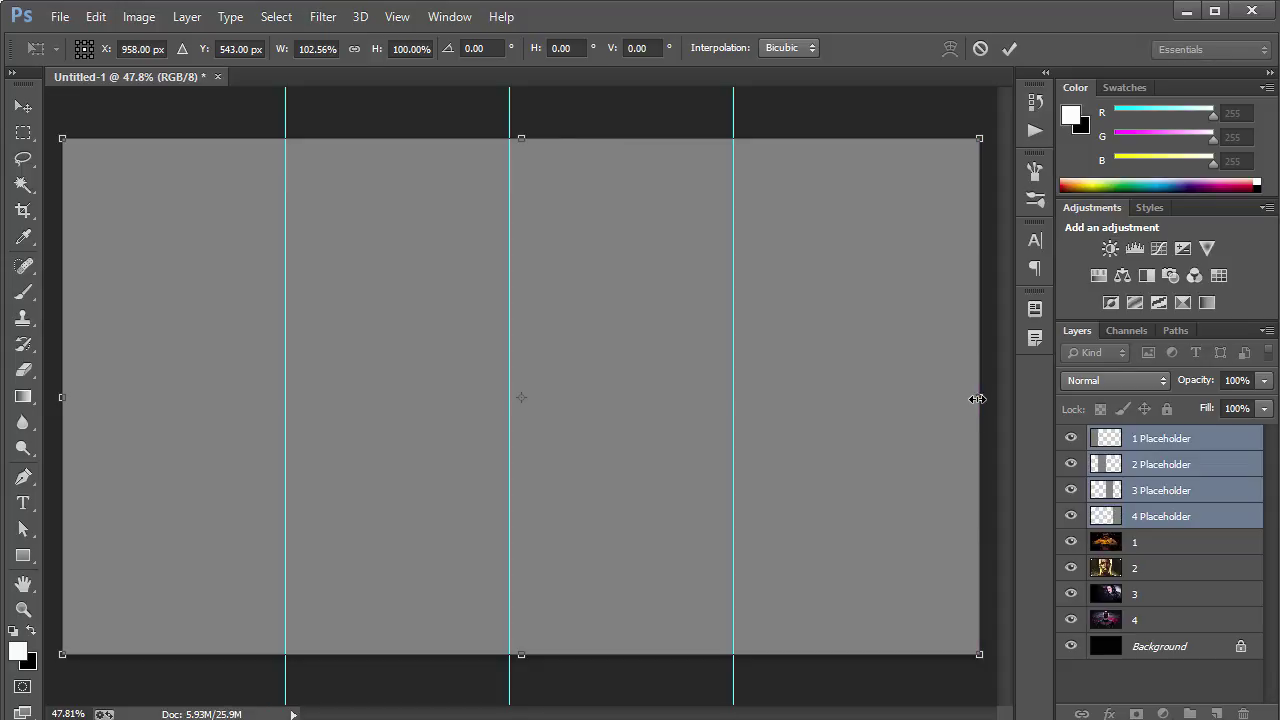
key(Return)
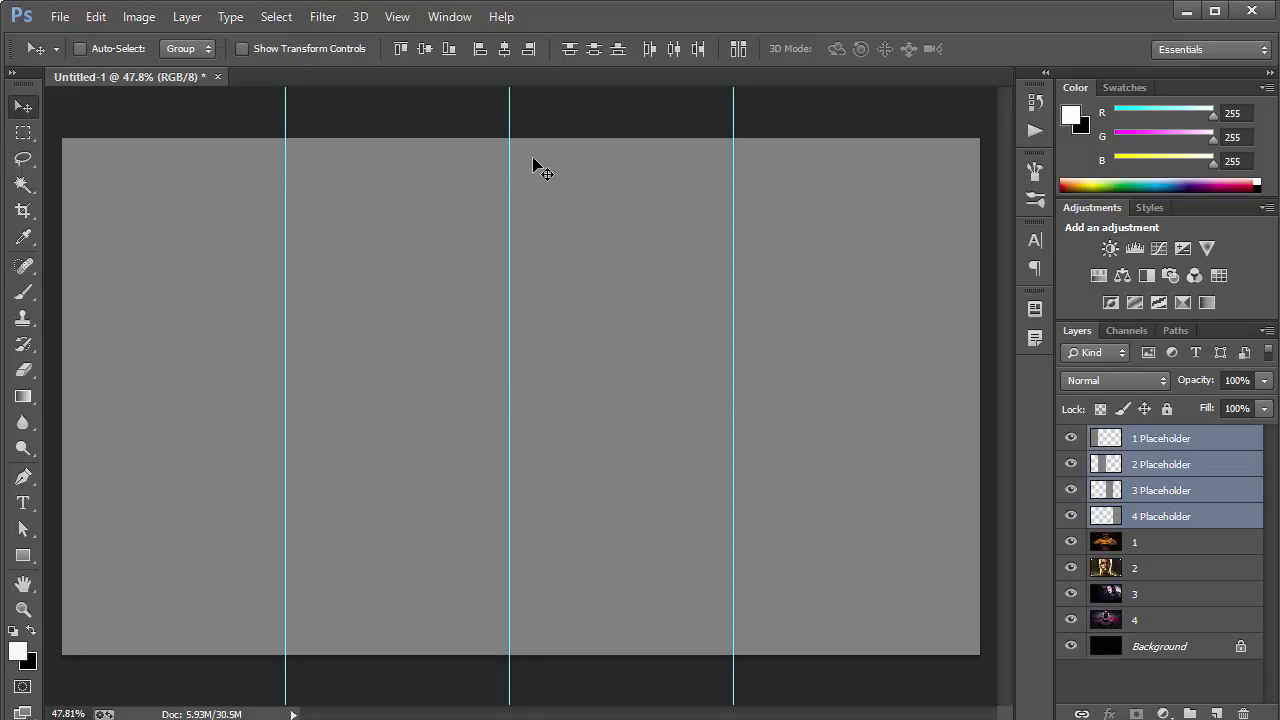
Hide the guides.
click(397, 16)
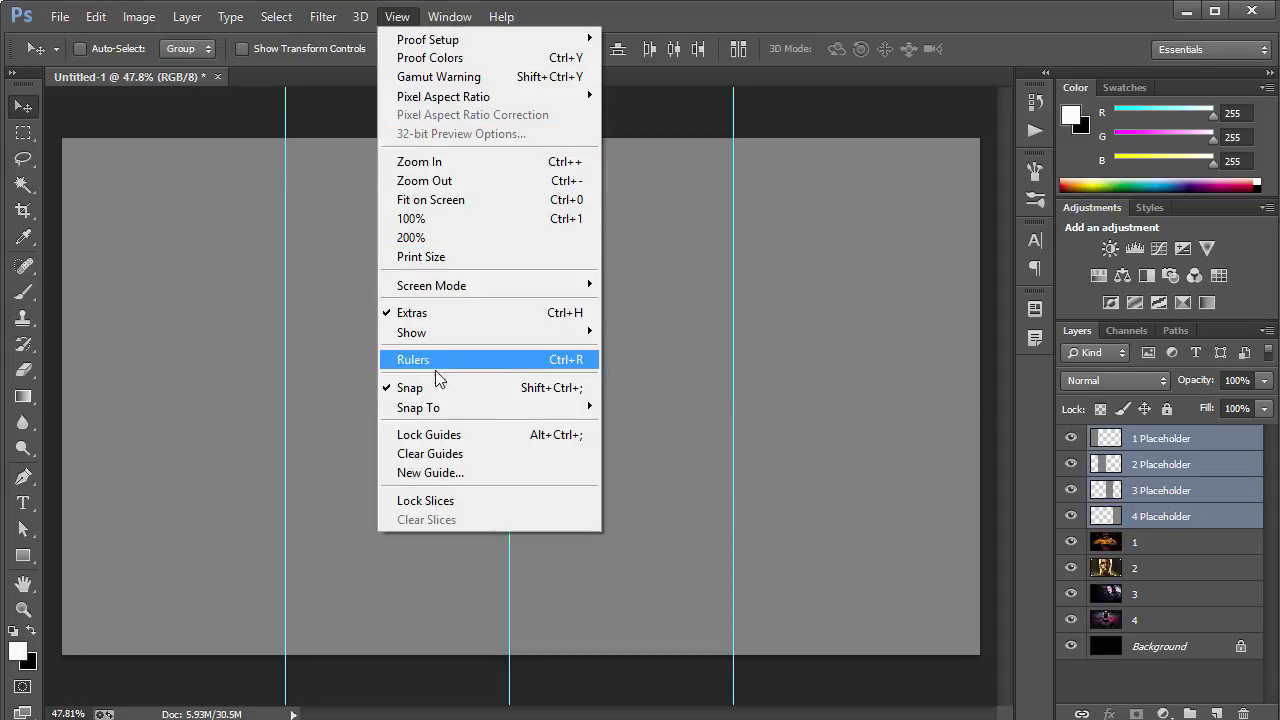
mouse_move(437, 334)
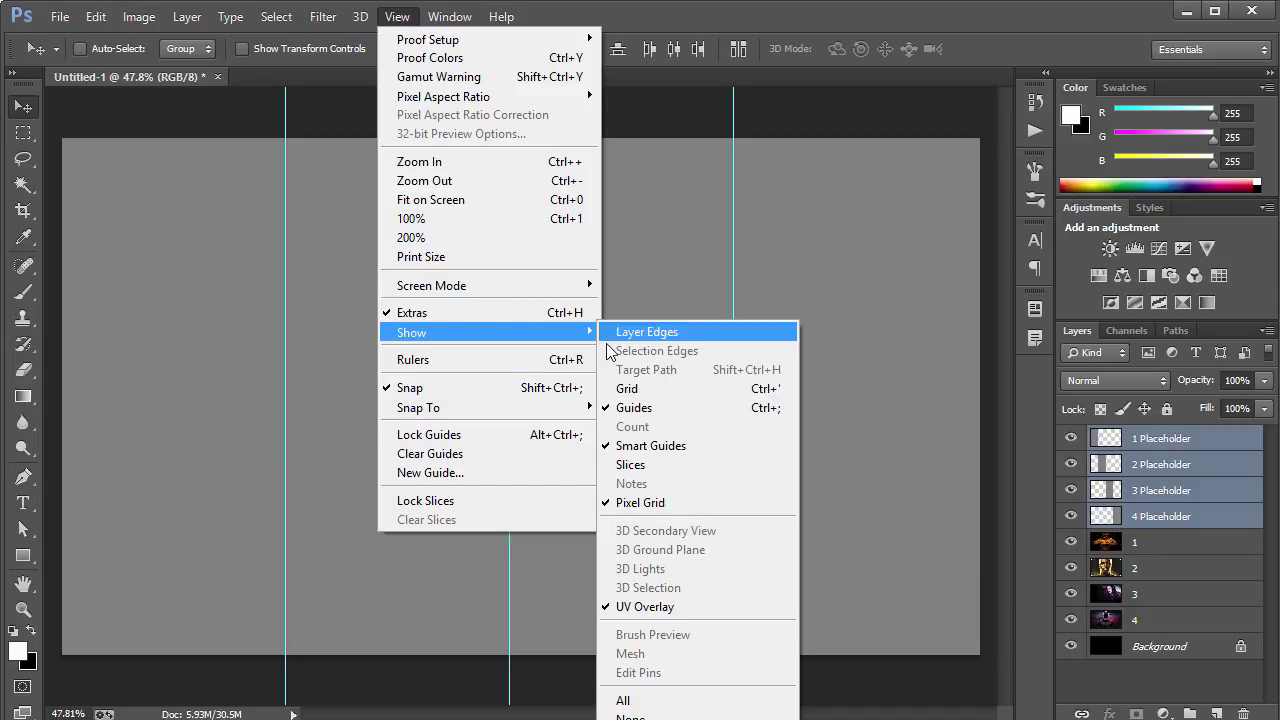
click(621, 408)
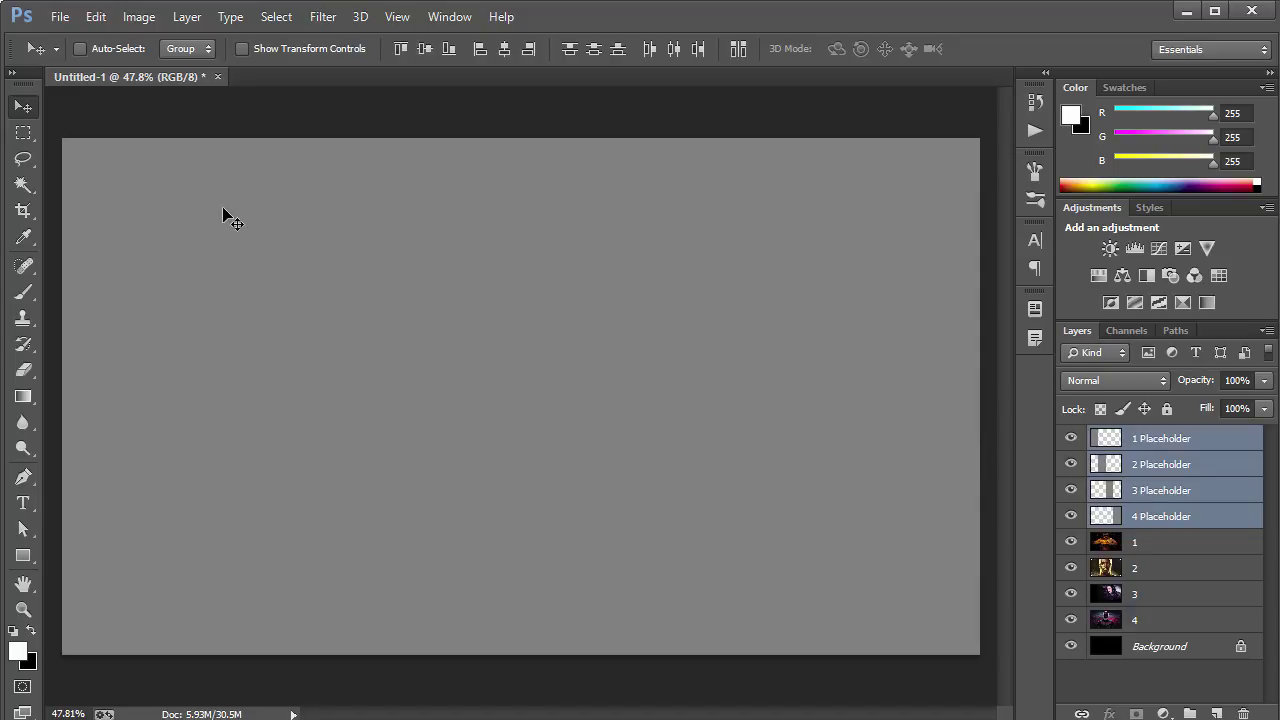
Reorder the layer stack so each numbered image layer sits directly above its matching placeholder.
click(1147, 447)
drag(1144, 452, 1148, 528)
drag(1154, 446, 1164, 581)
drag(1157, 438, 1143, 614)
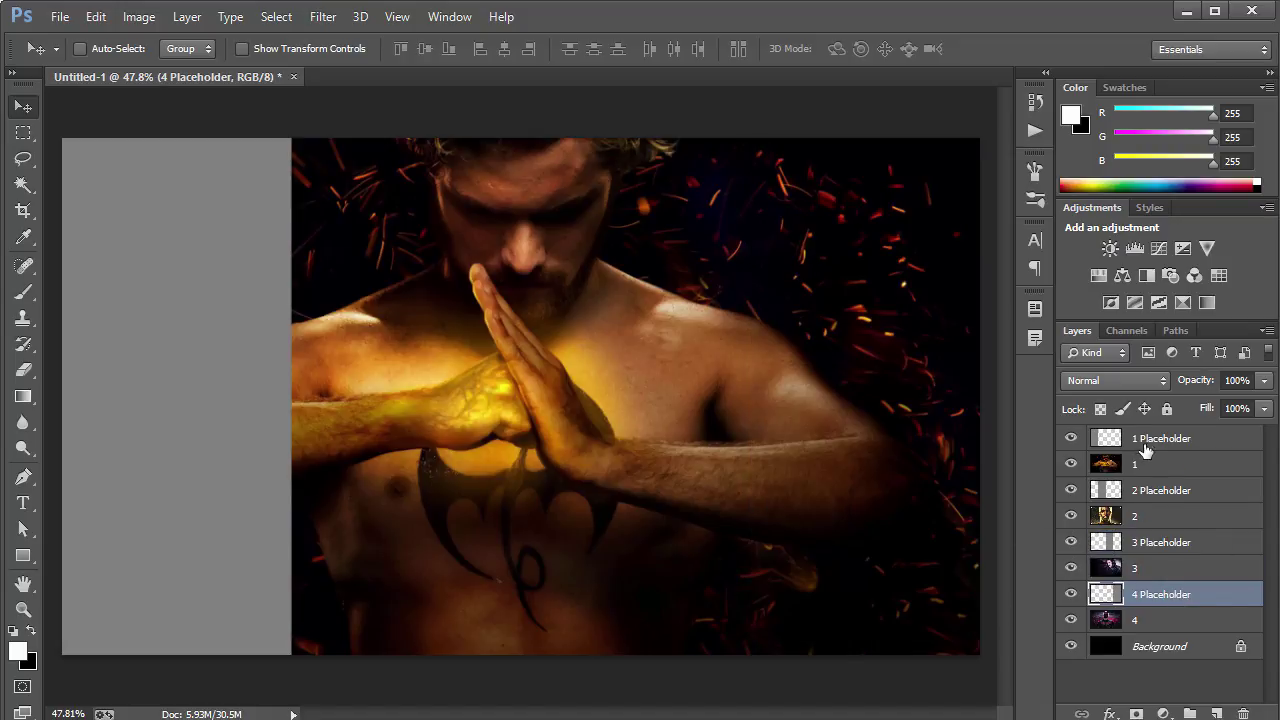
drag(1140, 467, 1162, 428)
drag(1156, 522, 1155, 490)
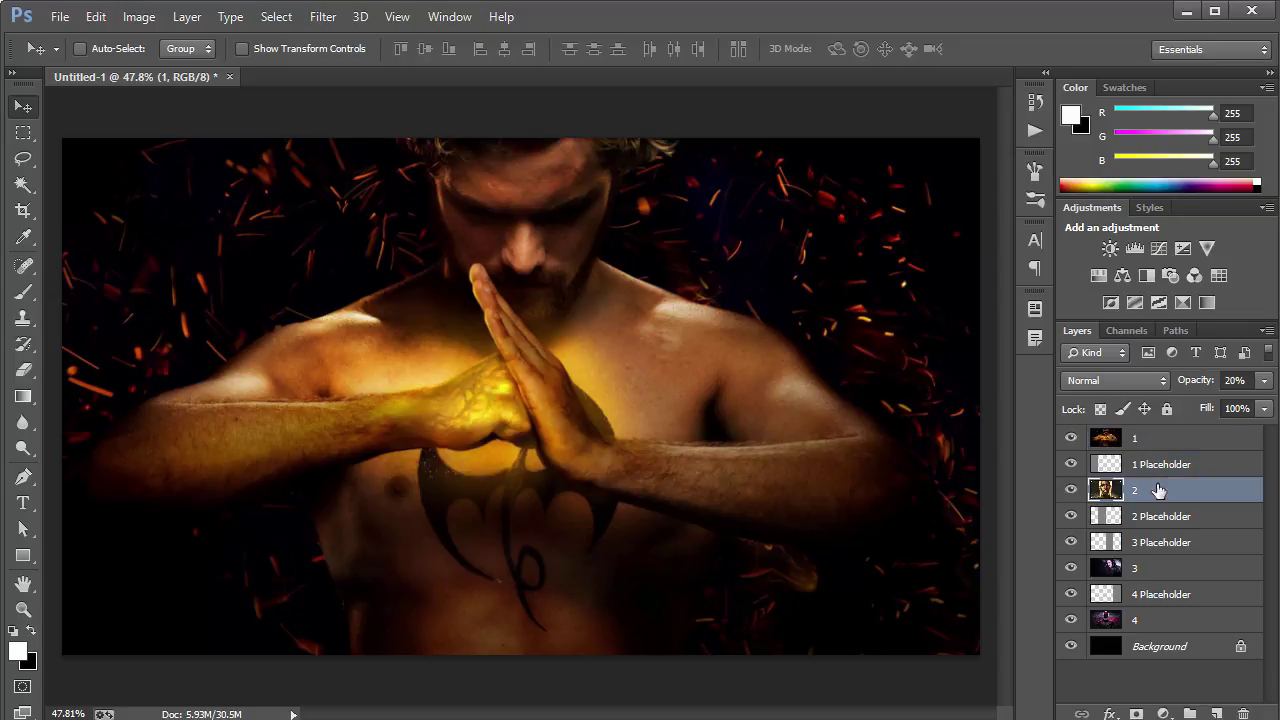
drag(1154, 565, 1155, 536)
drag(1155, 618, 1155, 592)
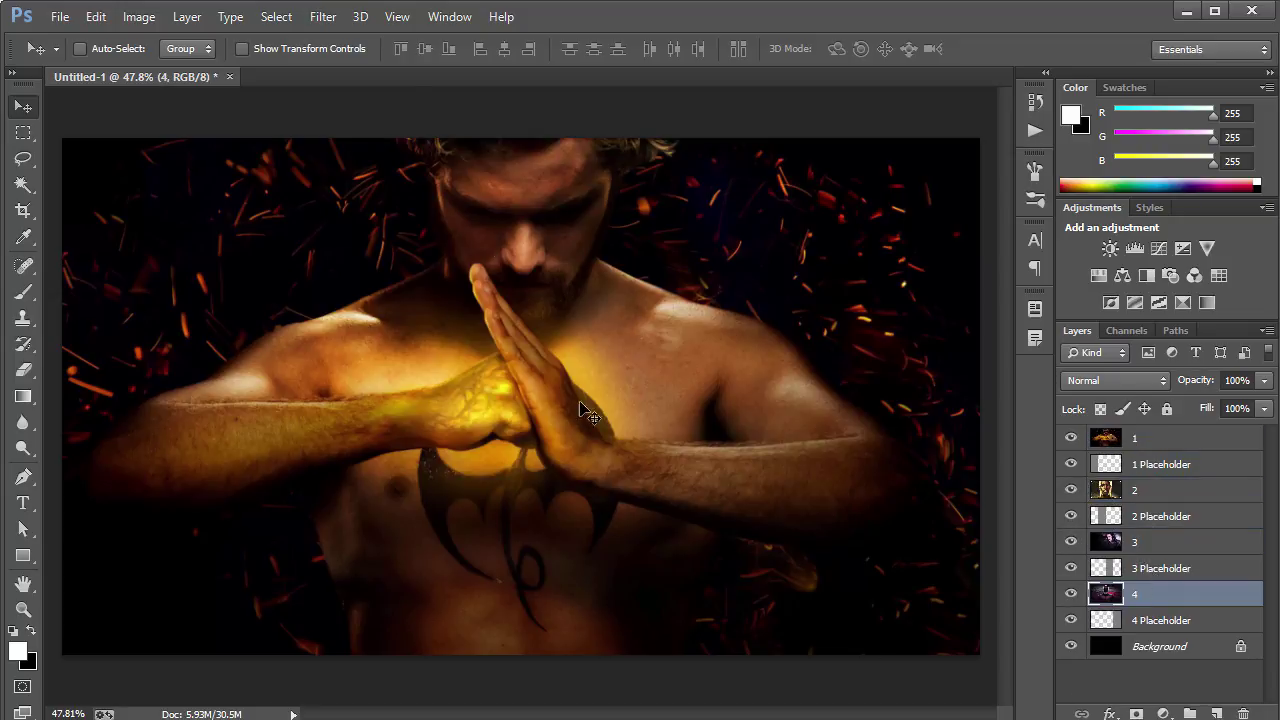
Create clipping masks that clip image 1 to 1 Placeholder and image 2 to 2 Placeholder.
click(1140, 440)
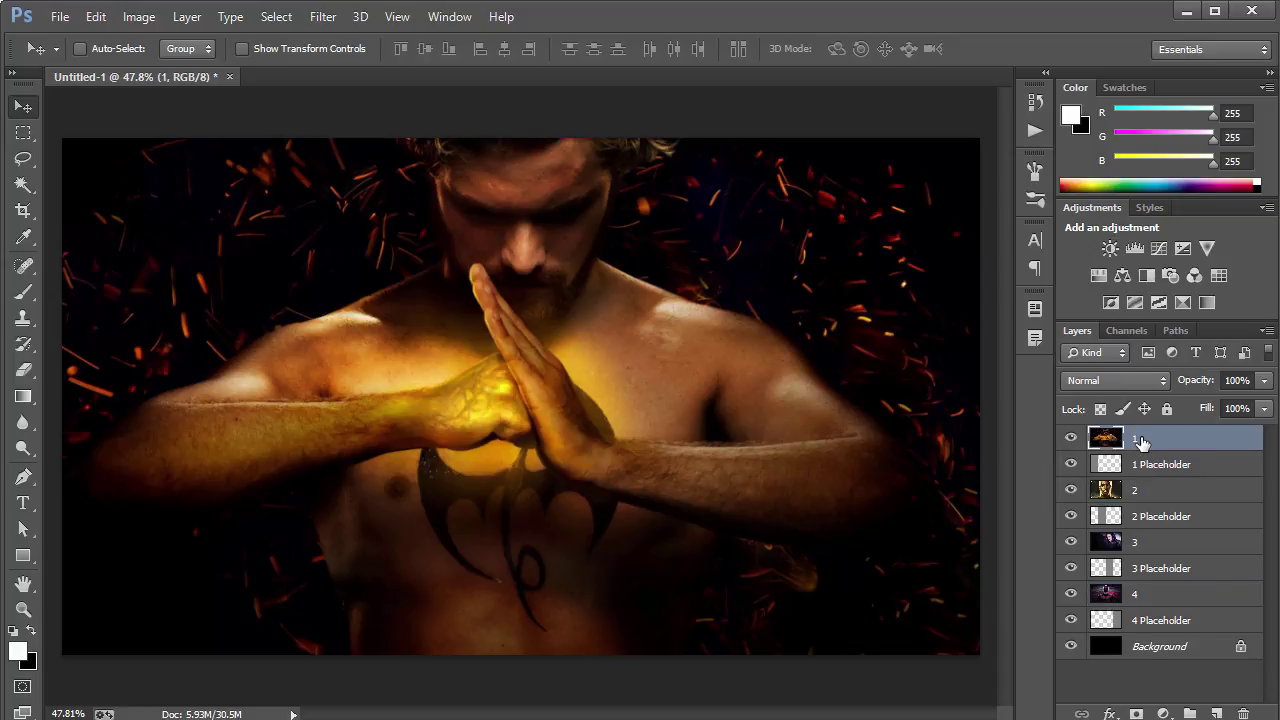
right_click(1141, 442)
click(800, 357)
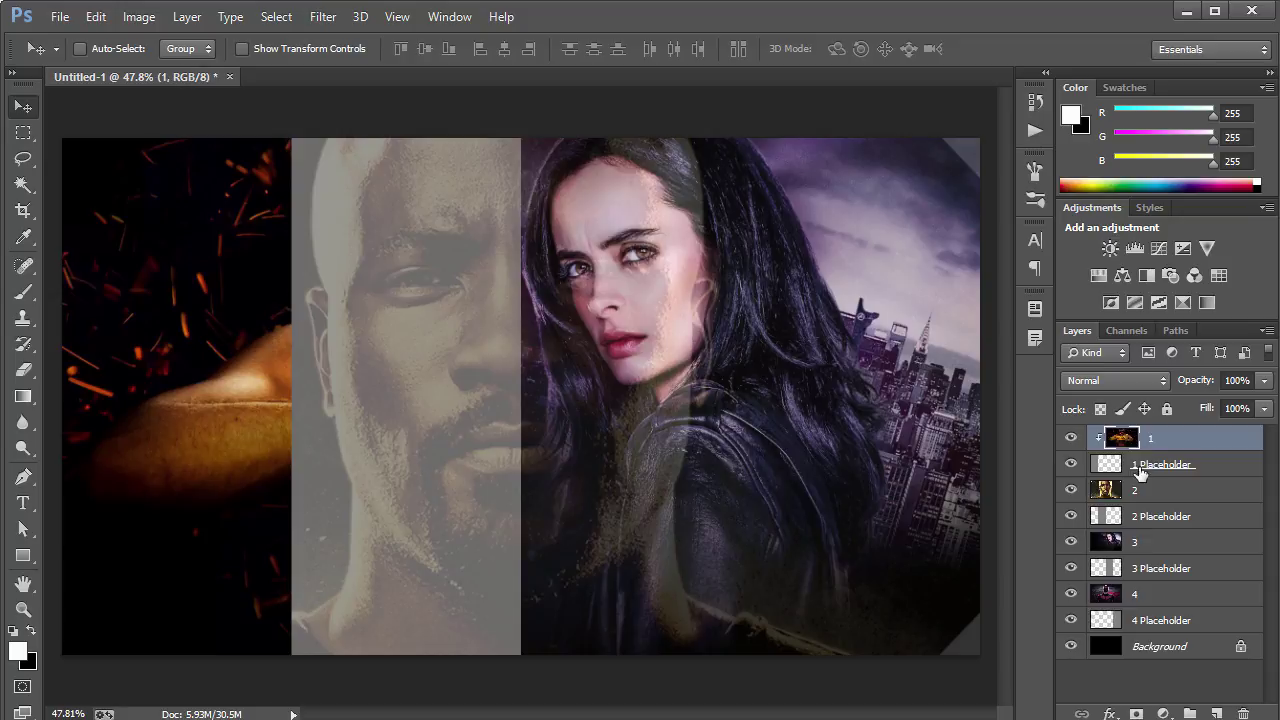
click(1140, 494)
right_click(1140, 492)
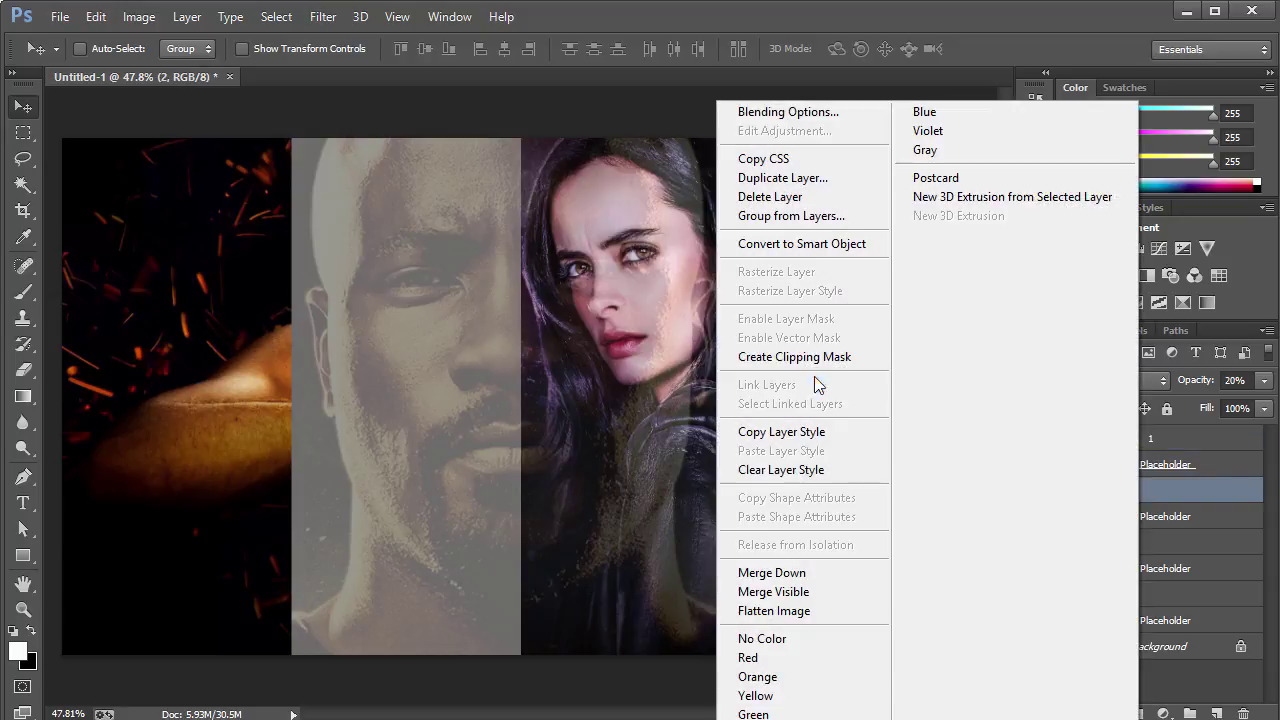
click(790, 357)
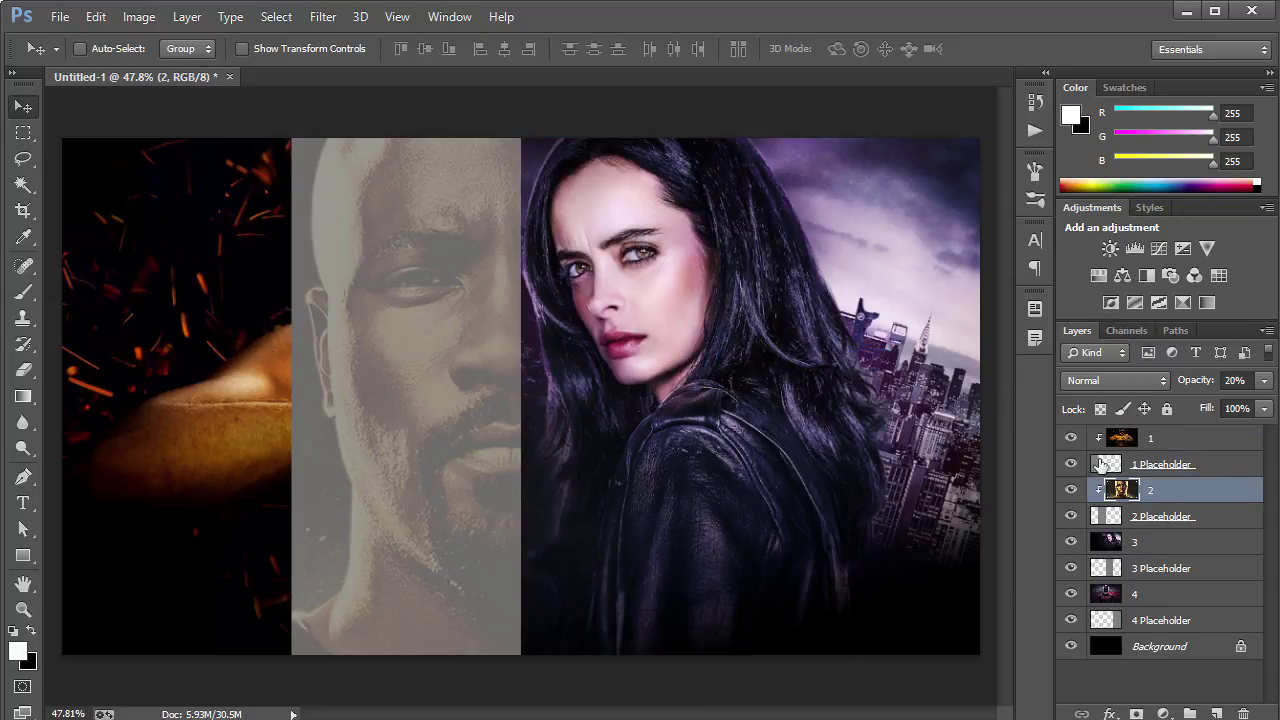
Clip image 3 to 3 Placeholder and image 4 to 4 Placeholder.
click(1132, 565)
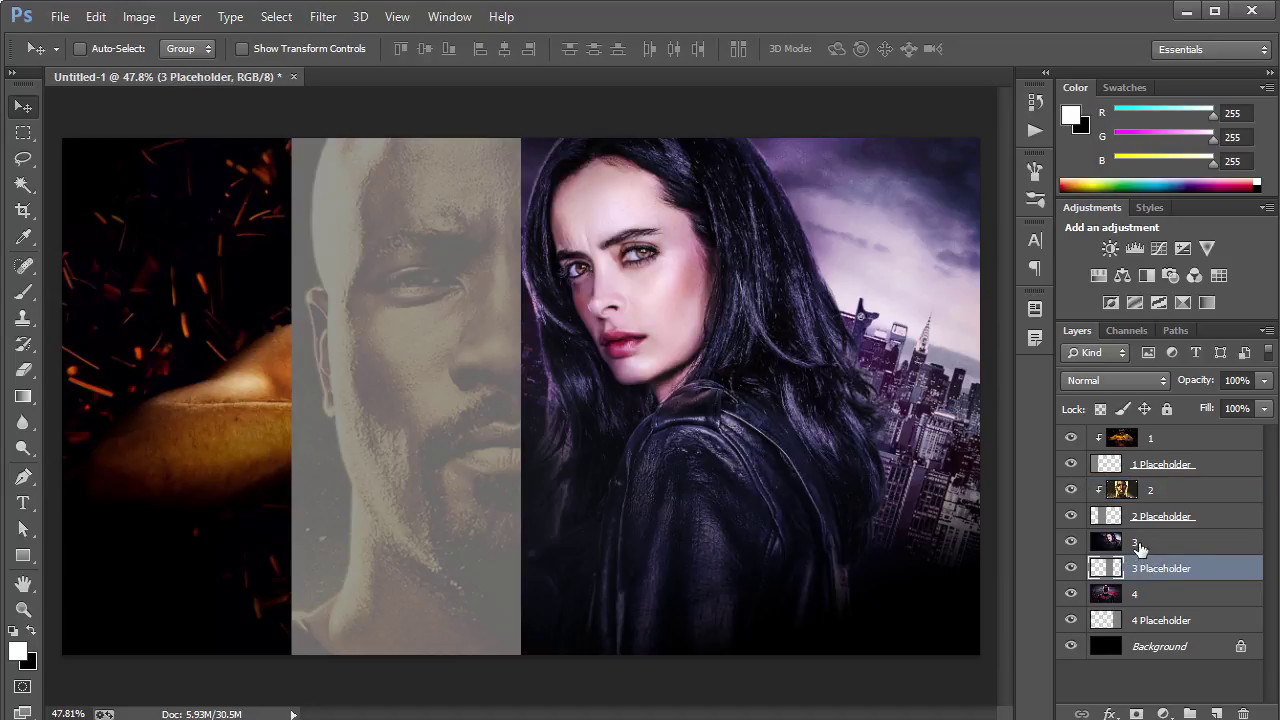
click(1140, 545)
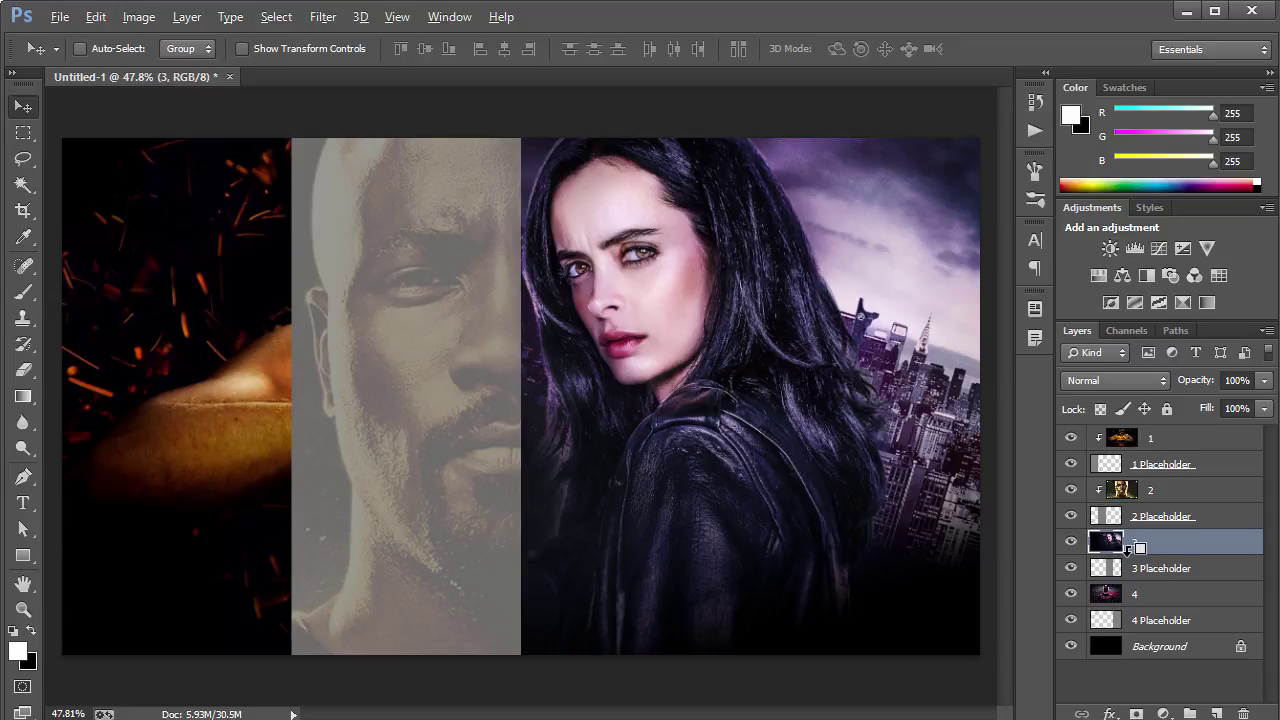
alt+click(1130, 548)
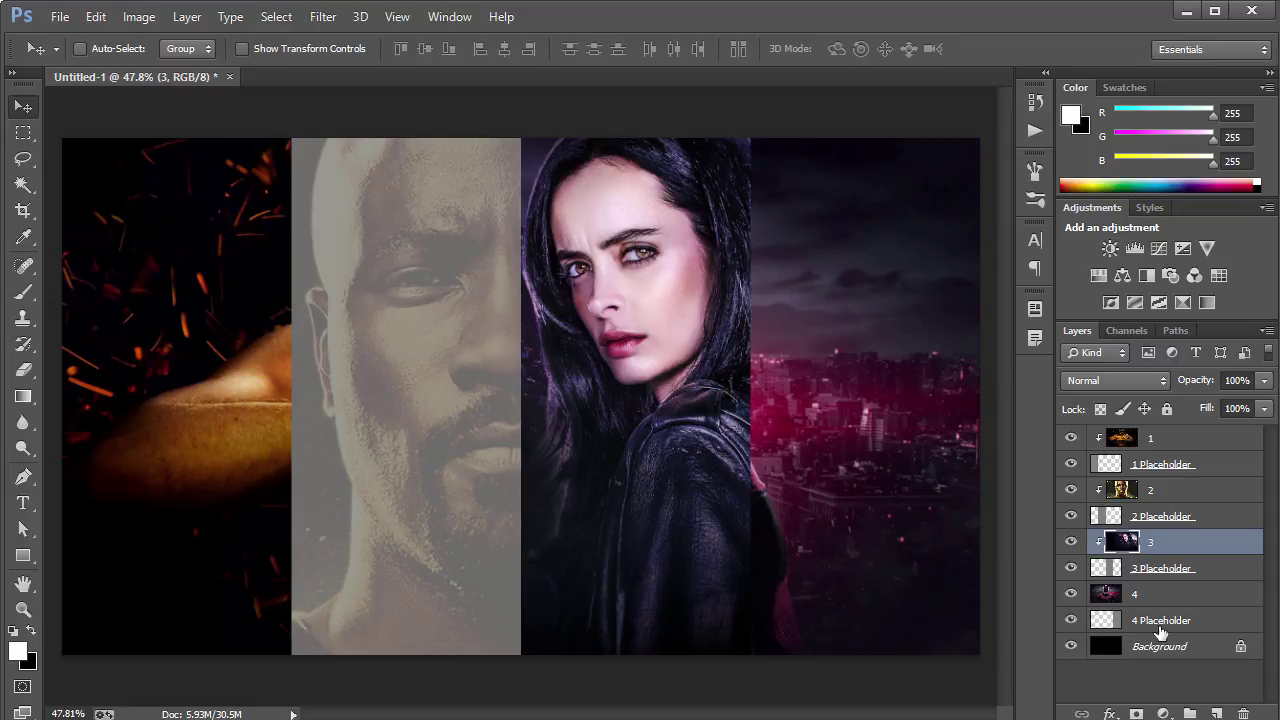
click(1147, 598)
alt+click(1138, 607)
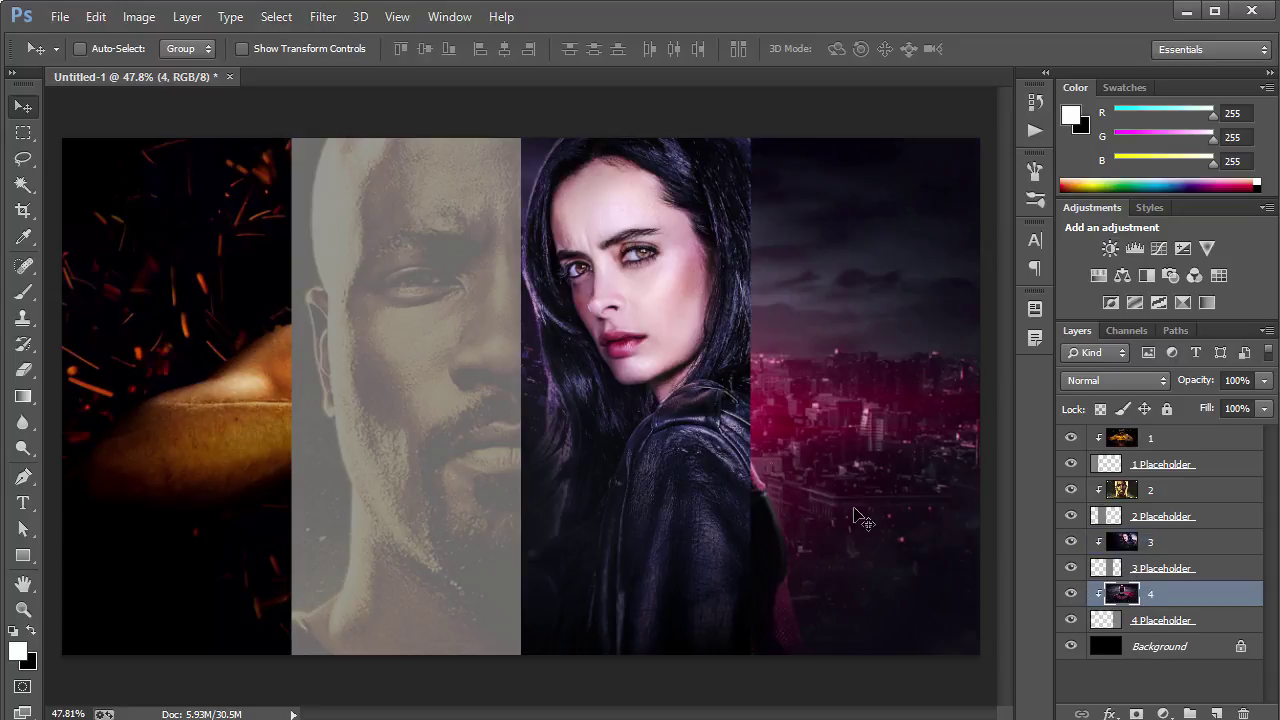
Set the opacity of image layer 2 to 100%.
click(1160, 496)
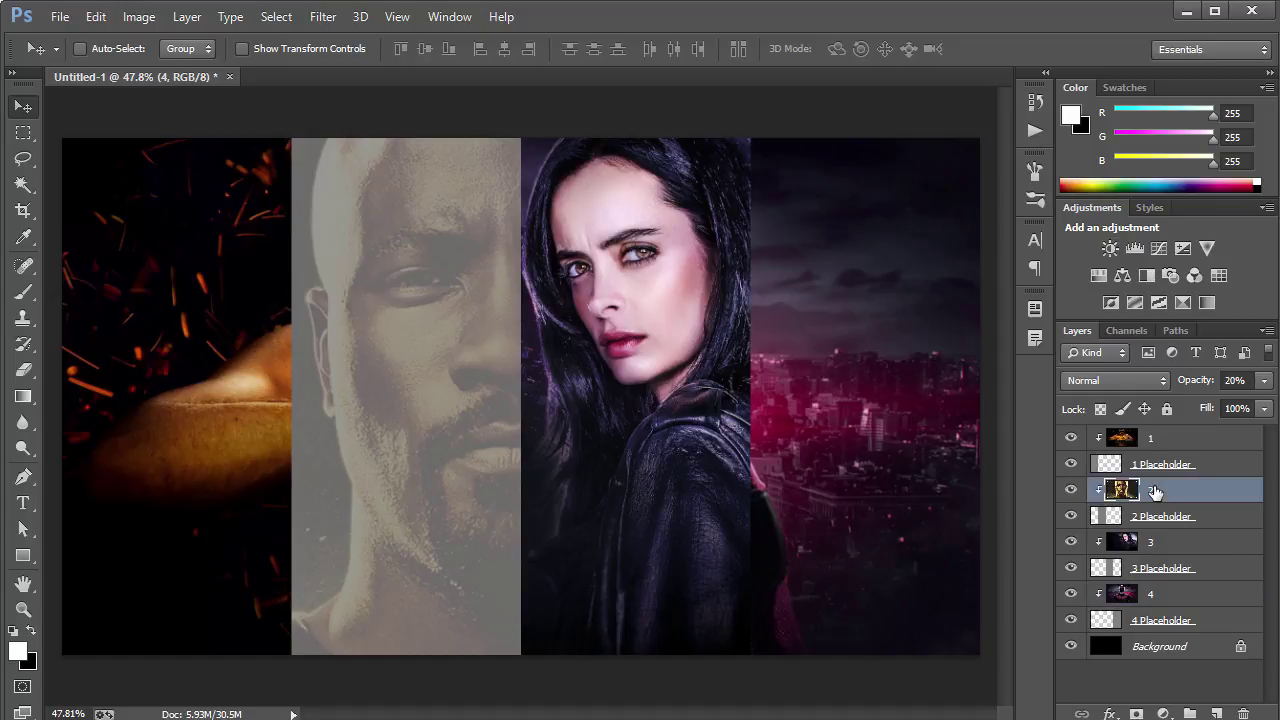
drag(1190, 388, 1270, 388)
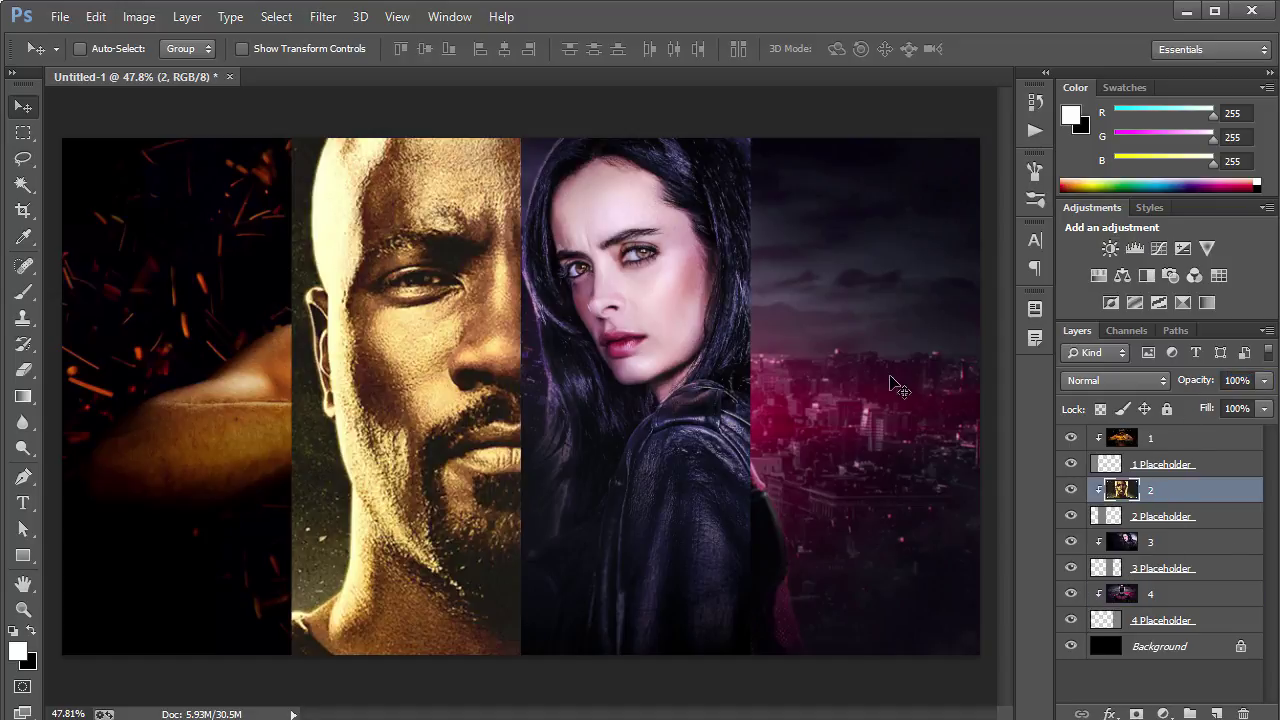
Move image 1 horizontally to the left inside its strip so the man's face and hands fill the first column.
click(1166, 446)
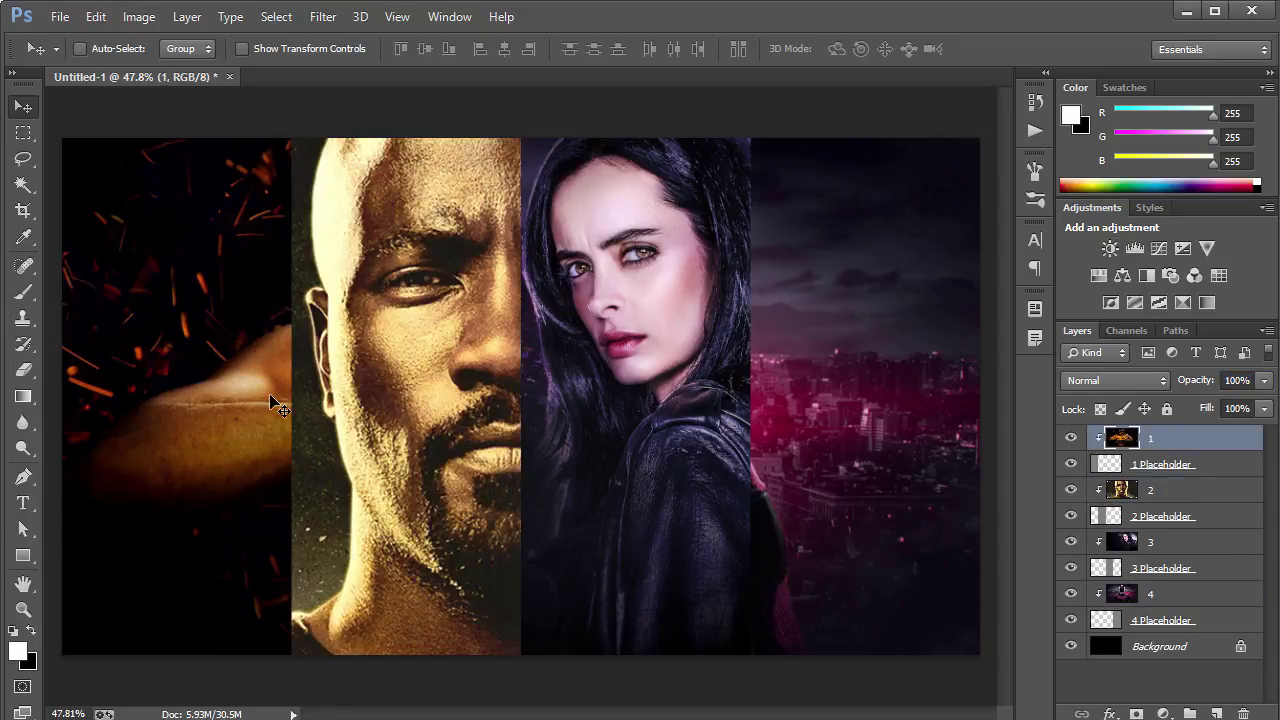
drag(258, 345, 102, 345)
key(ctrl+z)
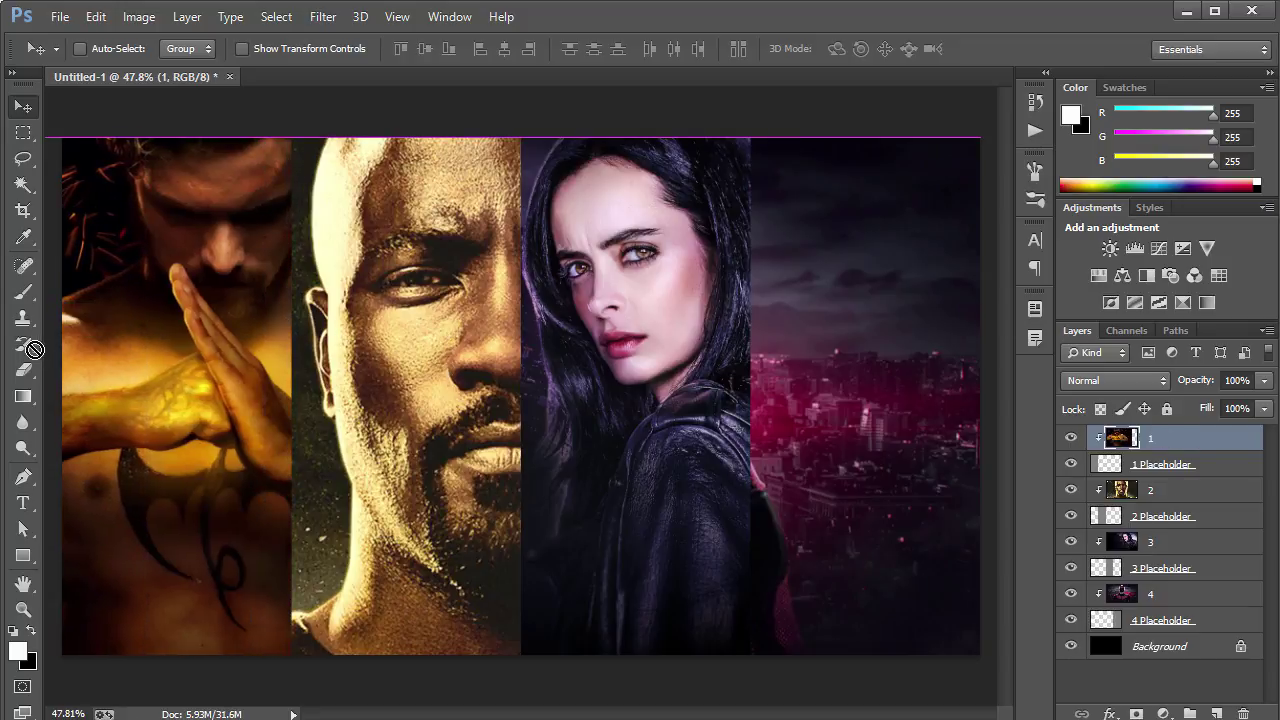
key(ctrl+z)
drag(232, 380, 60, 379)
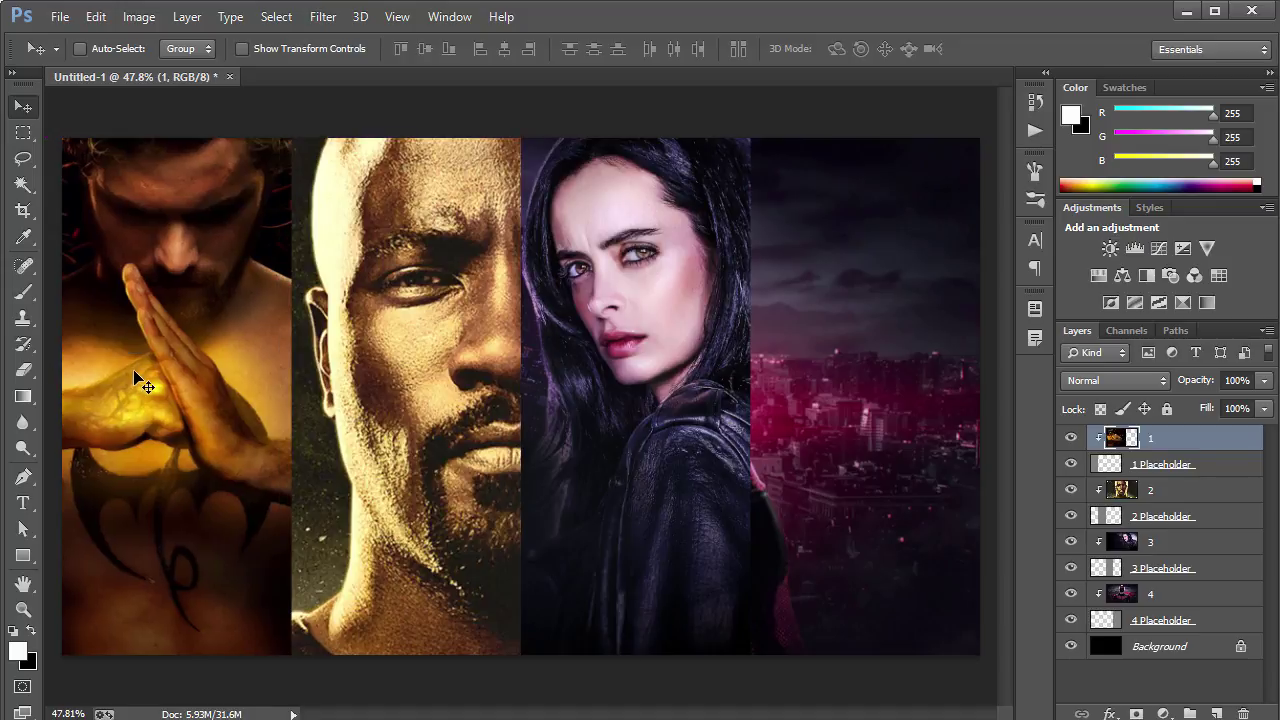
Reposition images 2, 3 and 4 horizontally within their strips so each character's face is framed in its own column.
click(1168, 491)
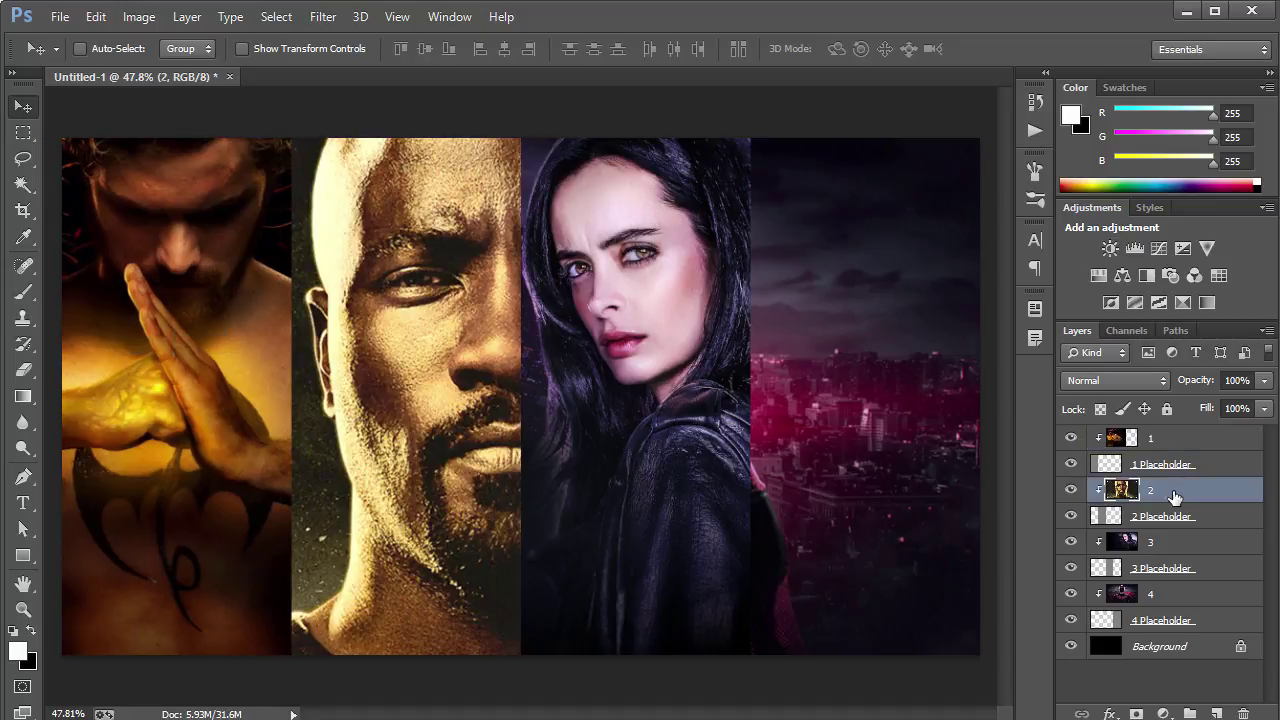
mouse_move(496, 384)
mouse_down()
mouse_move(384, 381)
mouse_move(472, 384)
mouse_up()
click(1165, 542)
drag(708, 428, 954, 443)
click(1147, 594)
drag(636, 427, 672, 420)
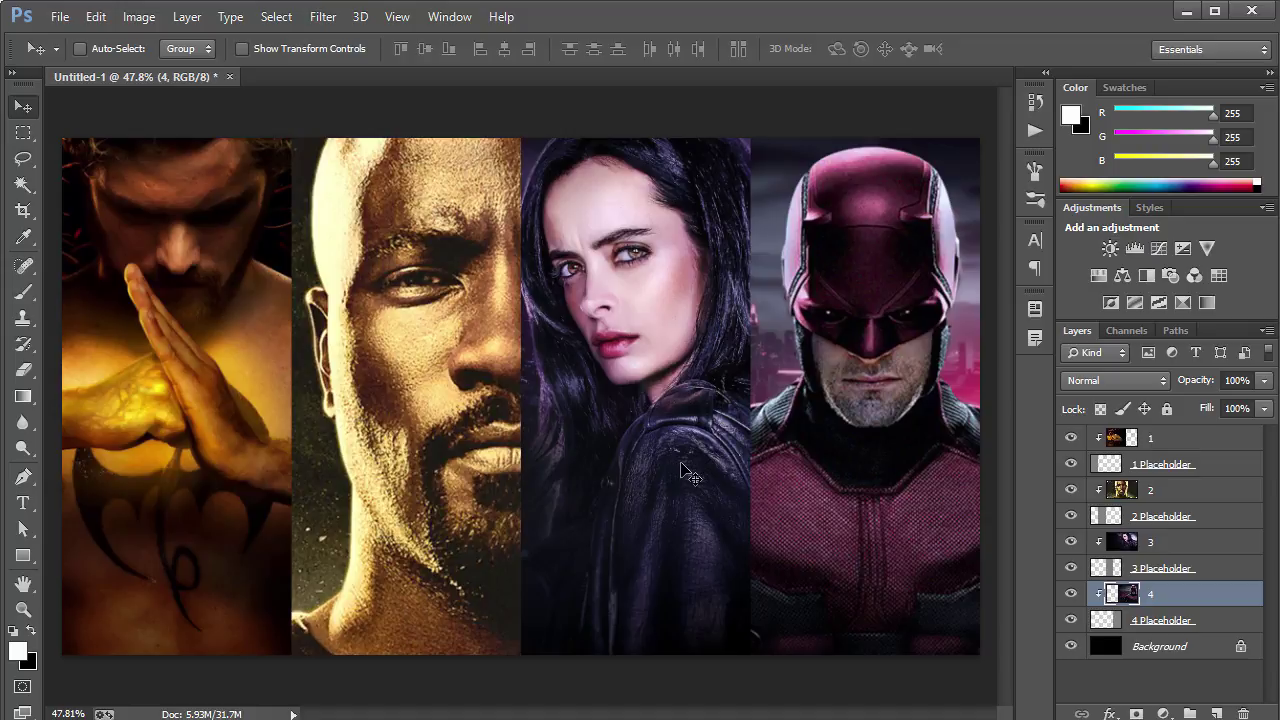
Group all four image layers and their placeholders, and name the group Images.
click(1140, 625)
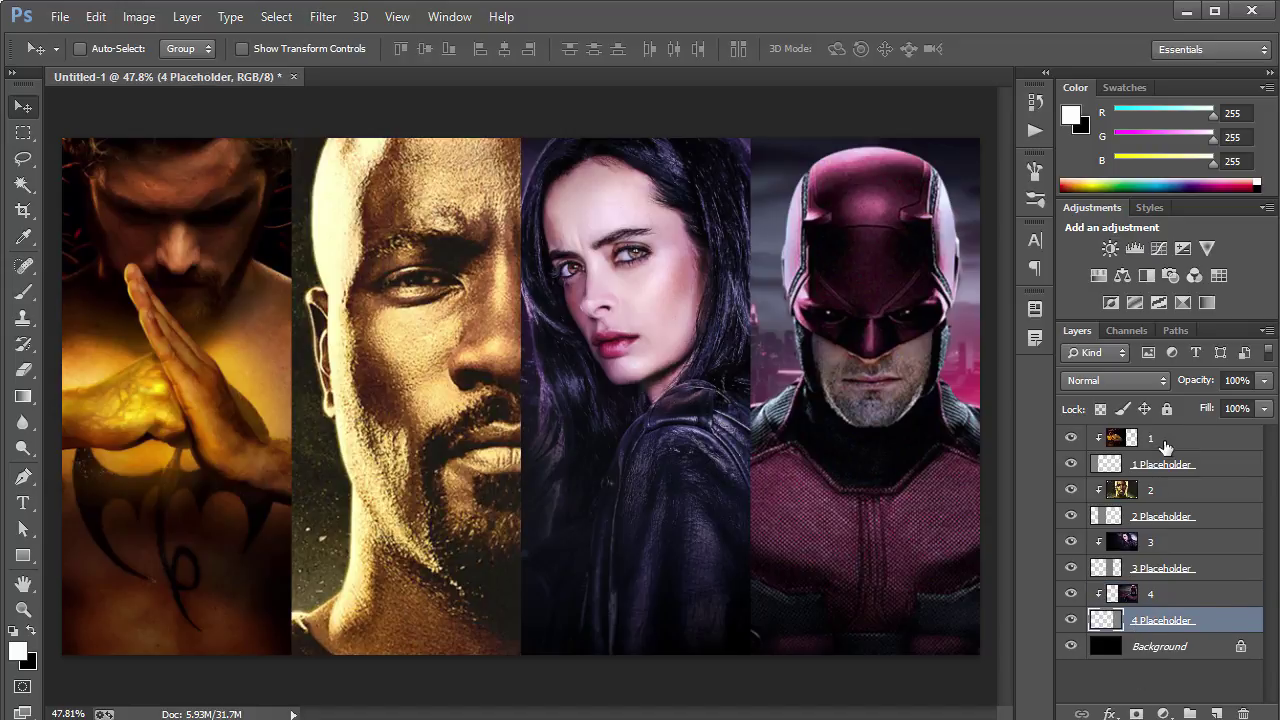
shift+click(1164, 441)
right_click(1164, 441)
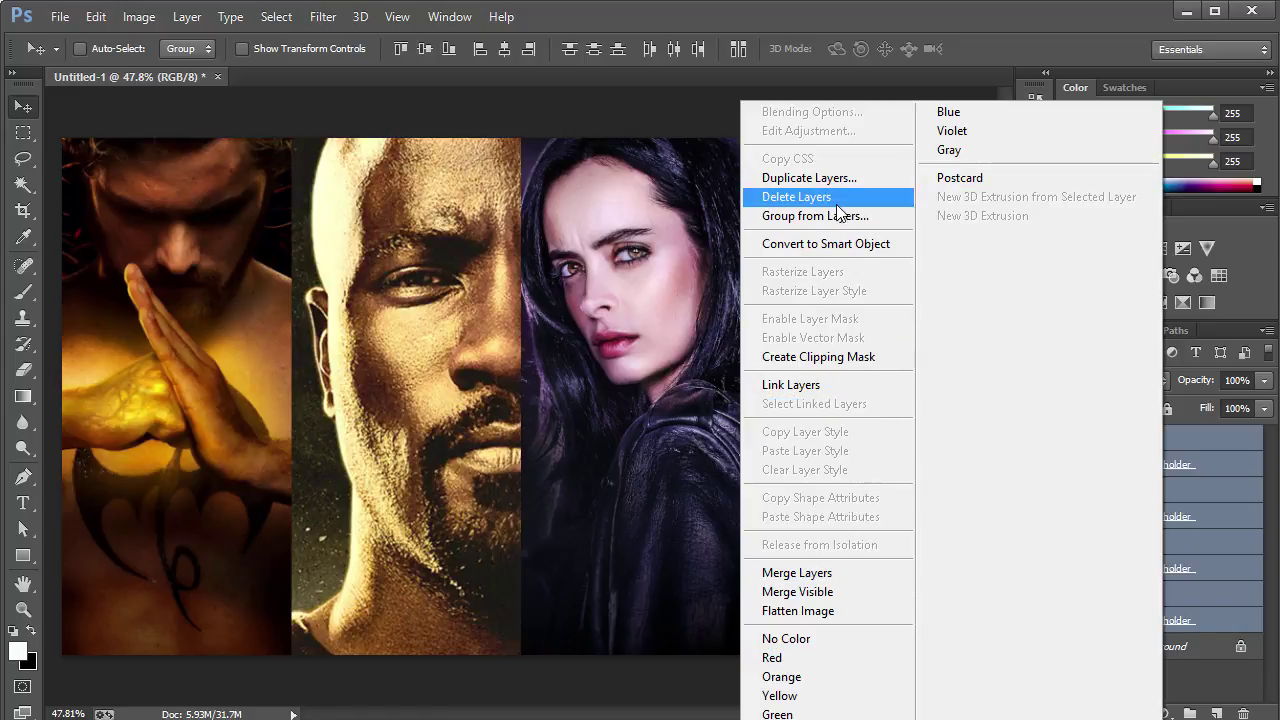
click(1200, 487)
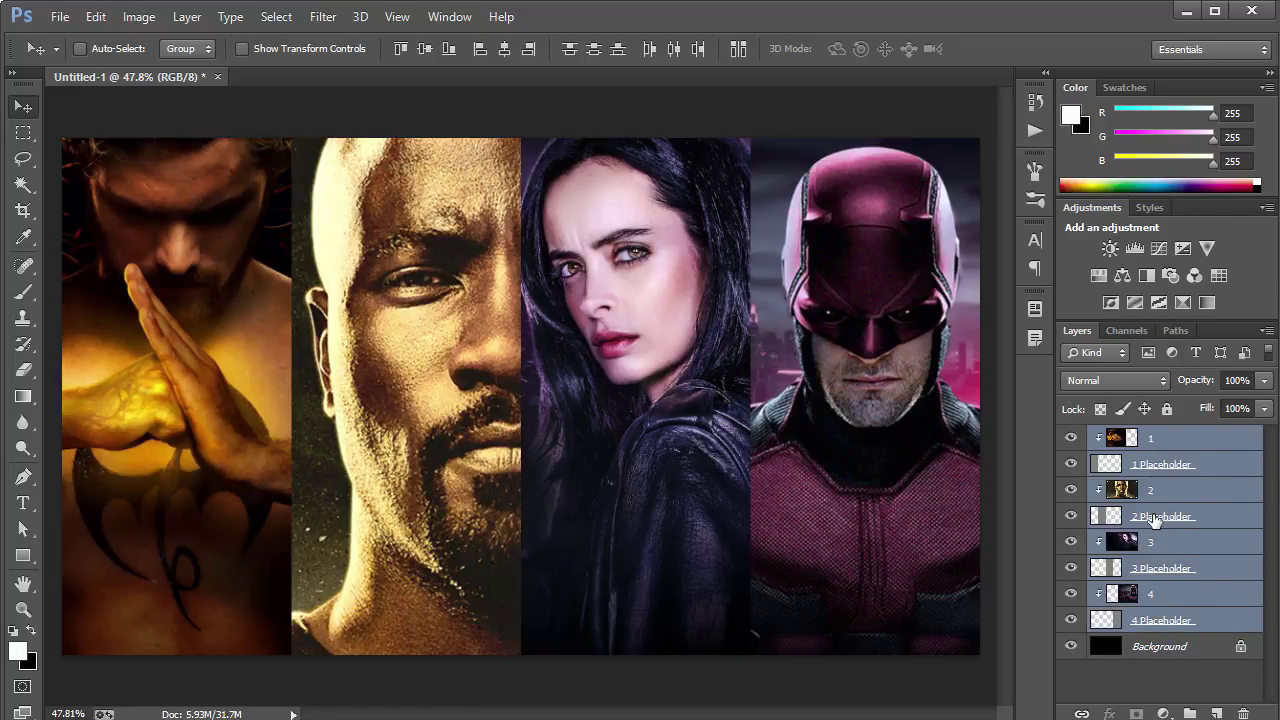
key(ctrl+g)
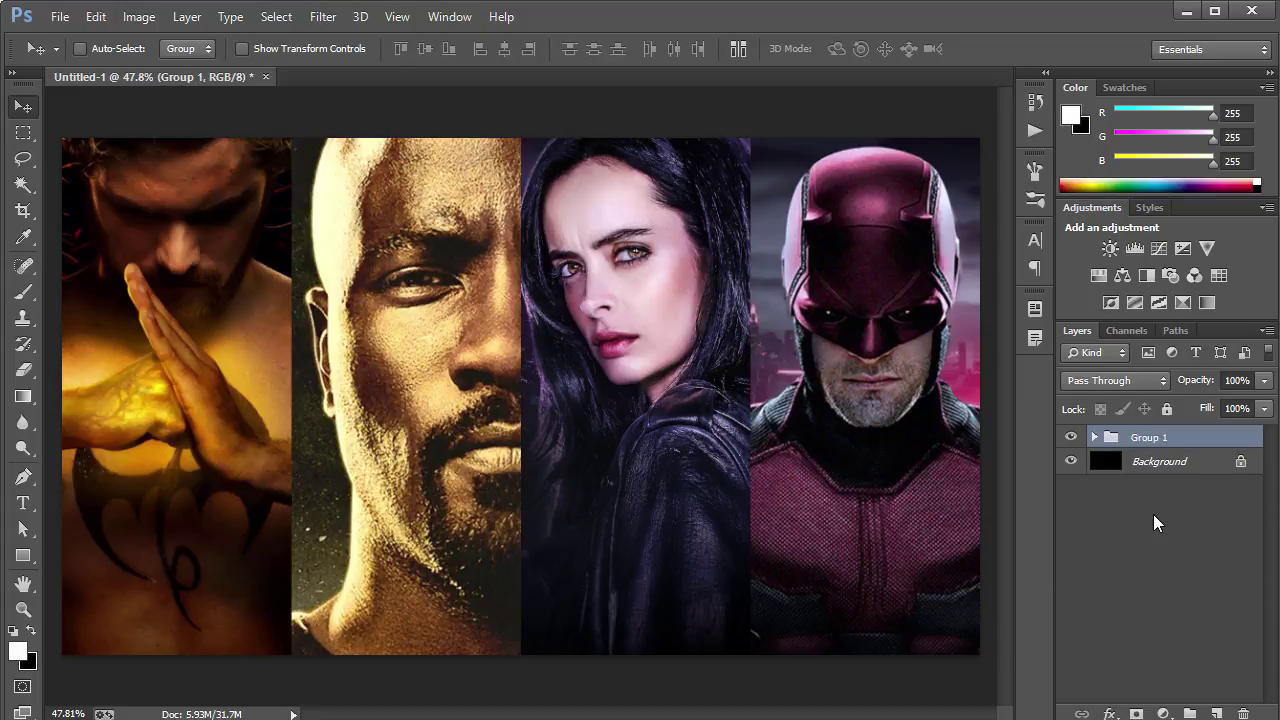
double_click(1155, 437)
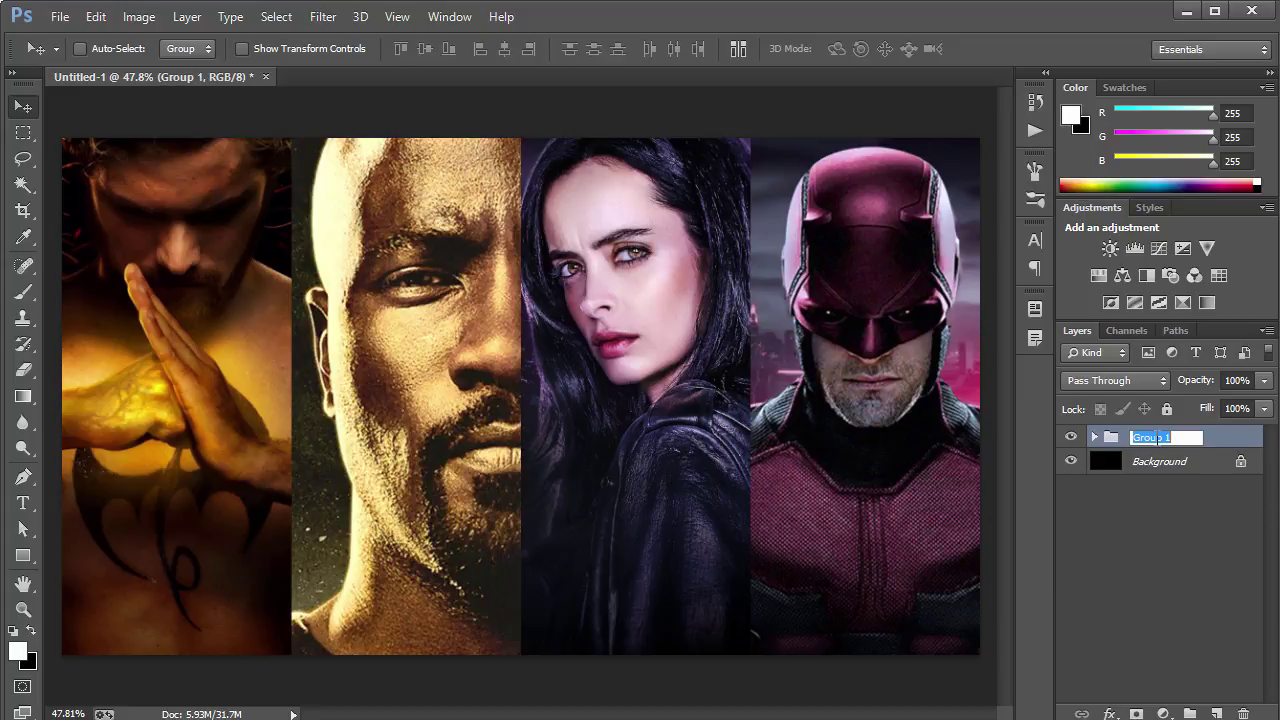
text(Images)
key(Return)
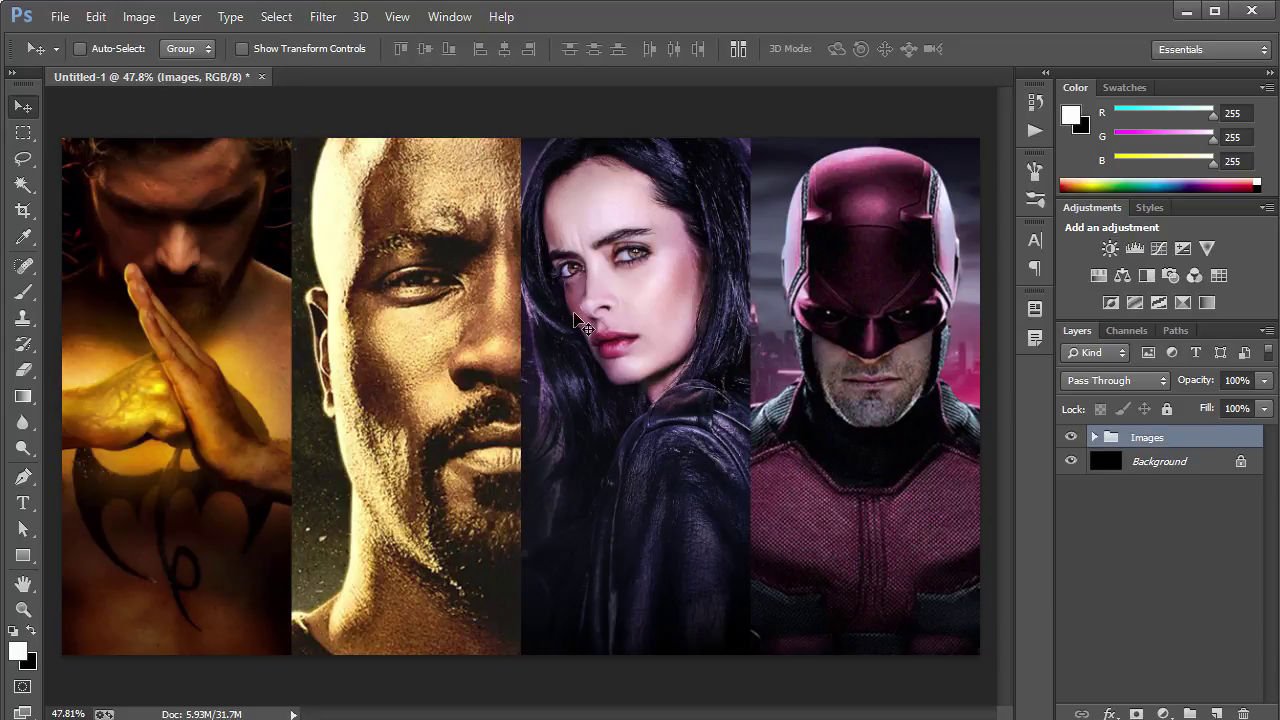
Set up the Line tool with no stroke, a 4 px weight and a black fill.
click(23, 555)
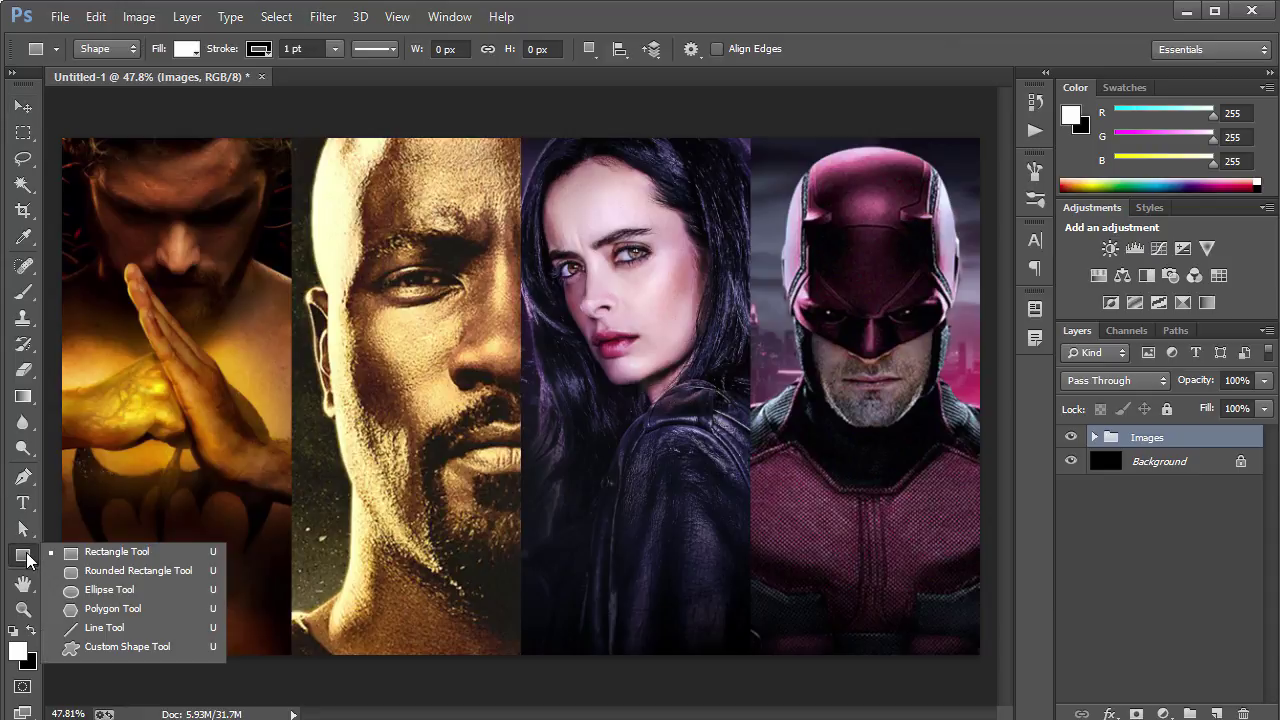
click(118, 632)
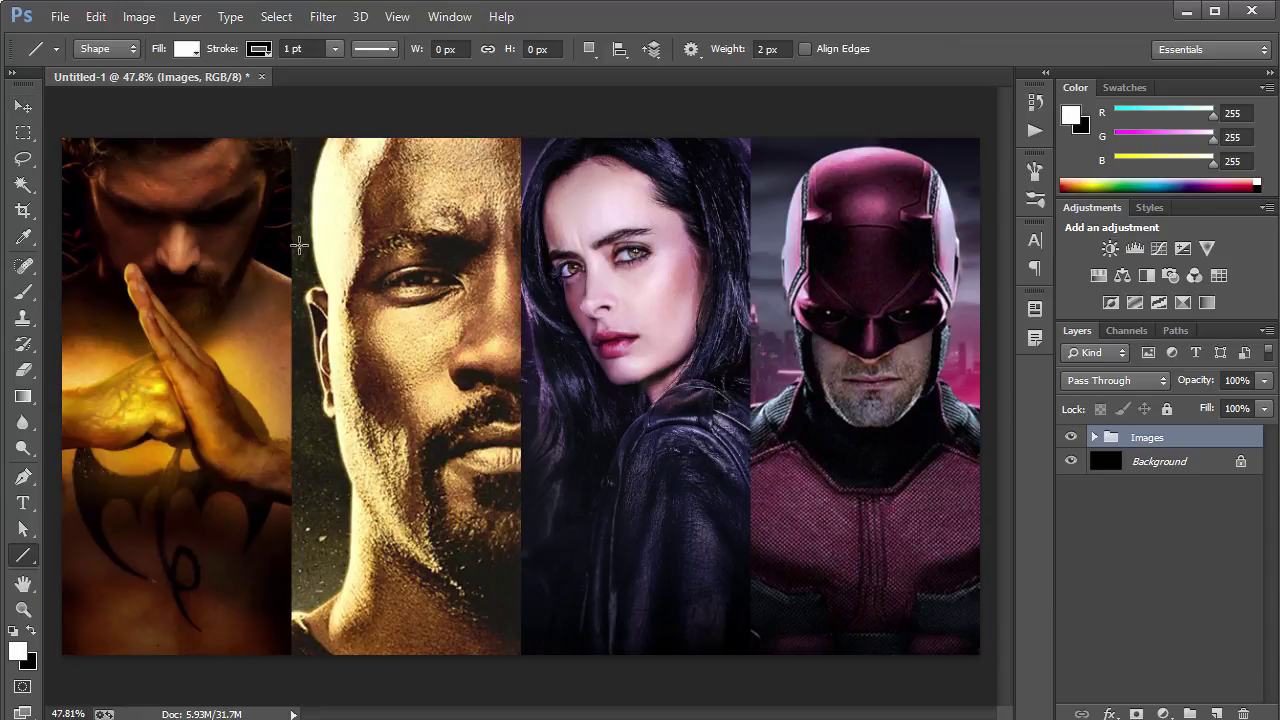
click(262, 52)
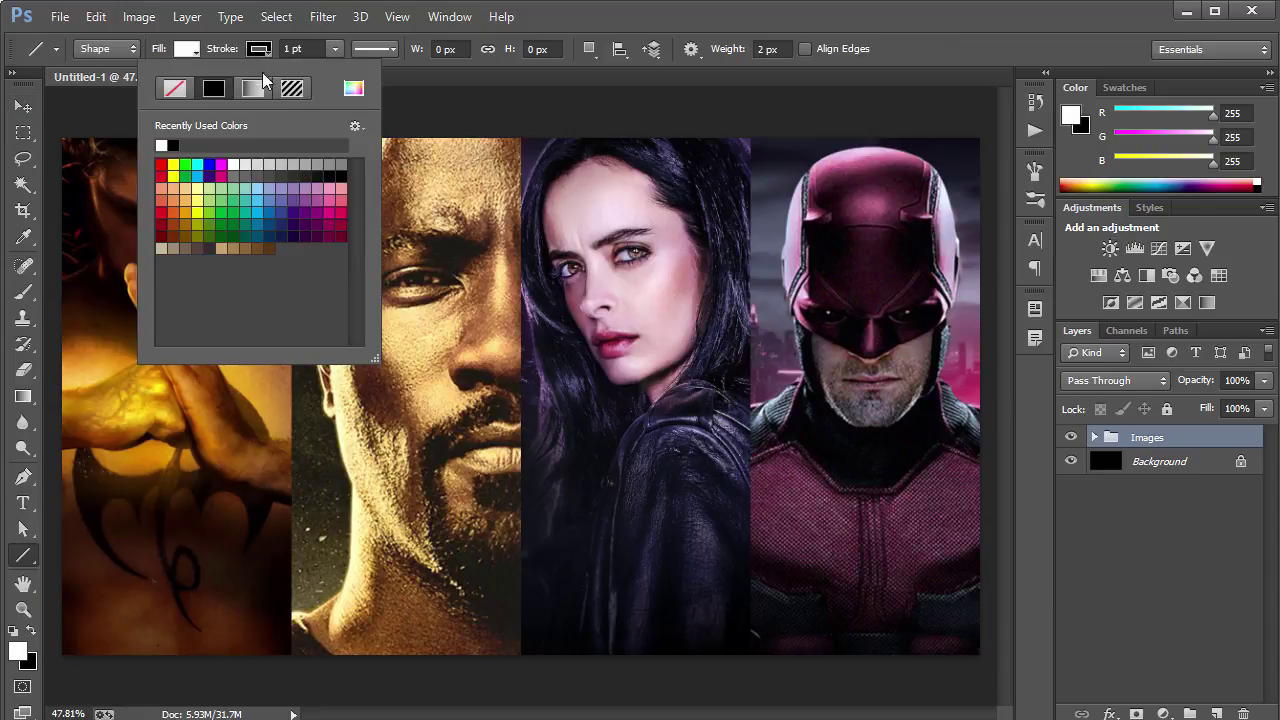
click(180, 90)
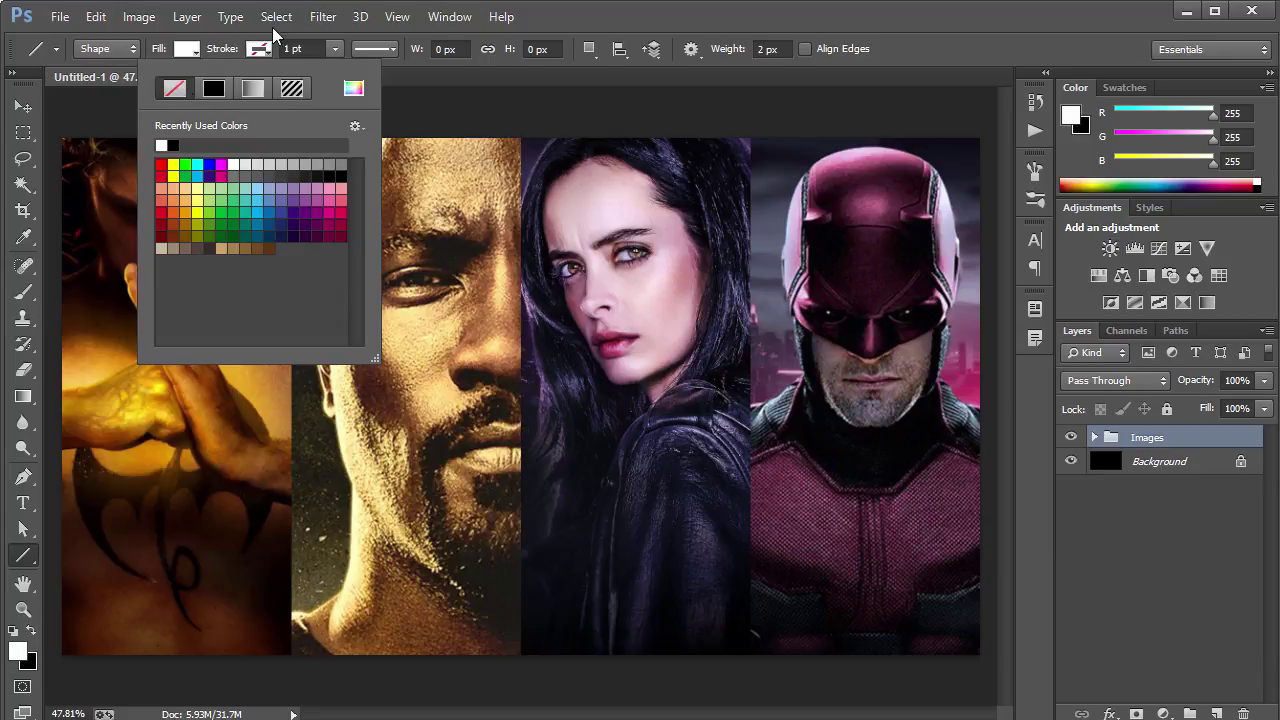
click(772, 50)
text(4)
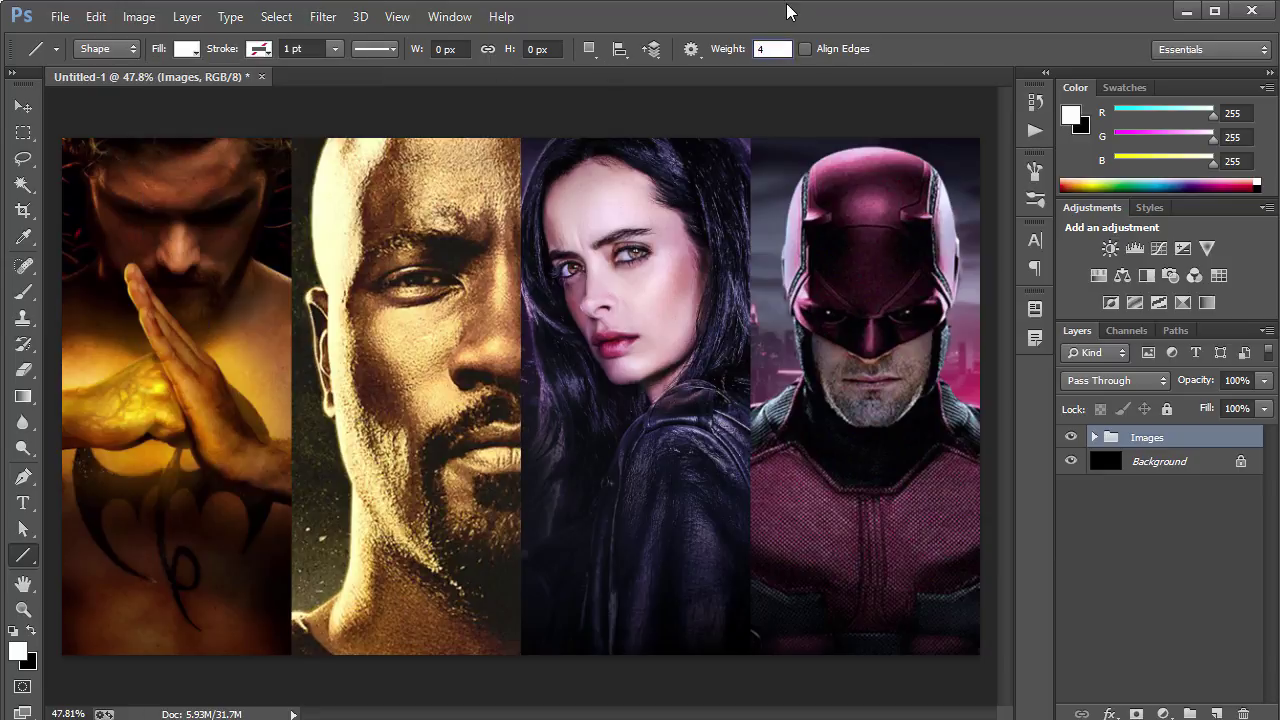
click(176, 55)
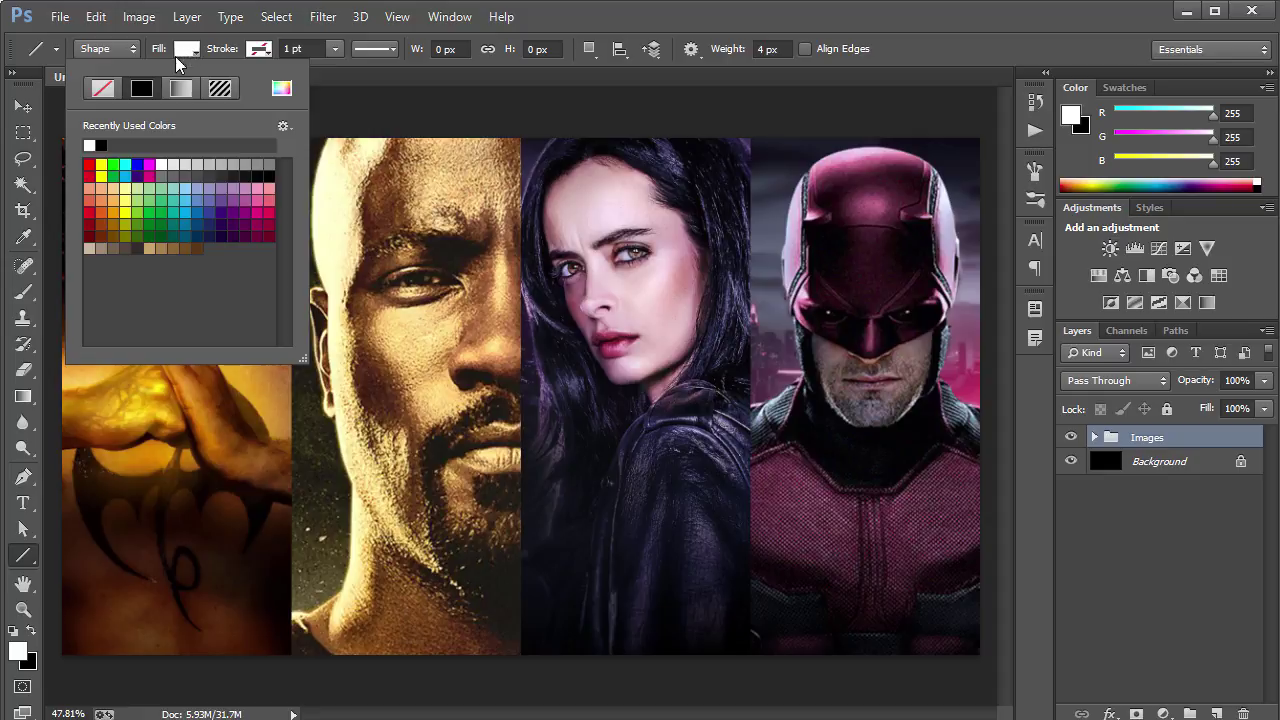
click(270, 176)
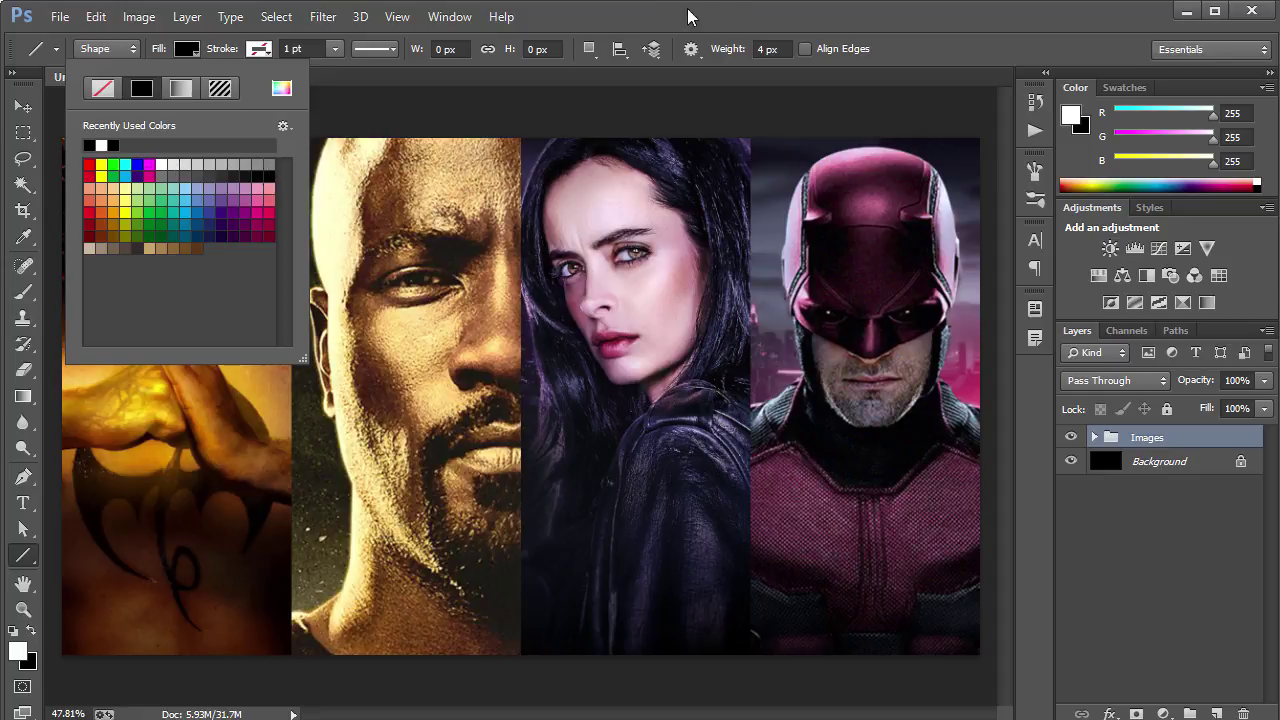
click(725, 22)
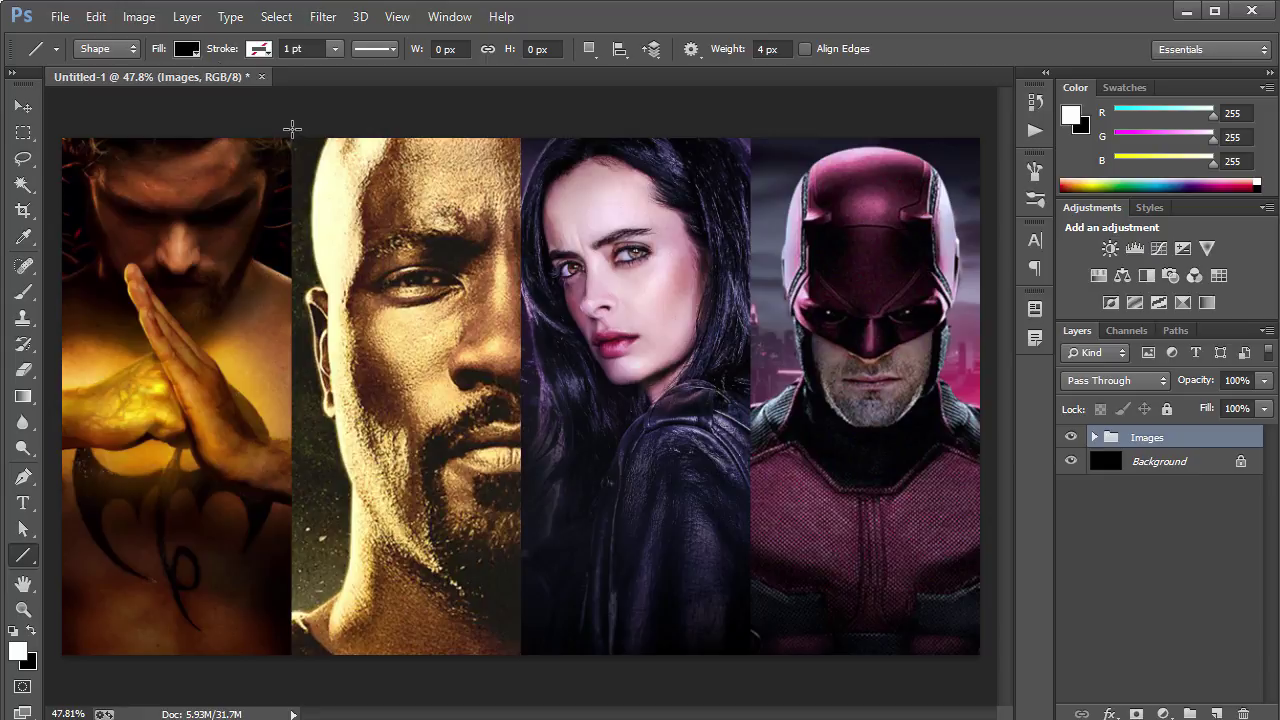
Draw a full-height vertical line along the boundary between the first and second panels and recolour it red.
drag(292, 128, 300, 660)
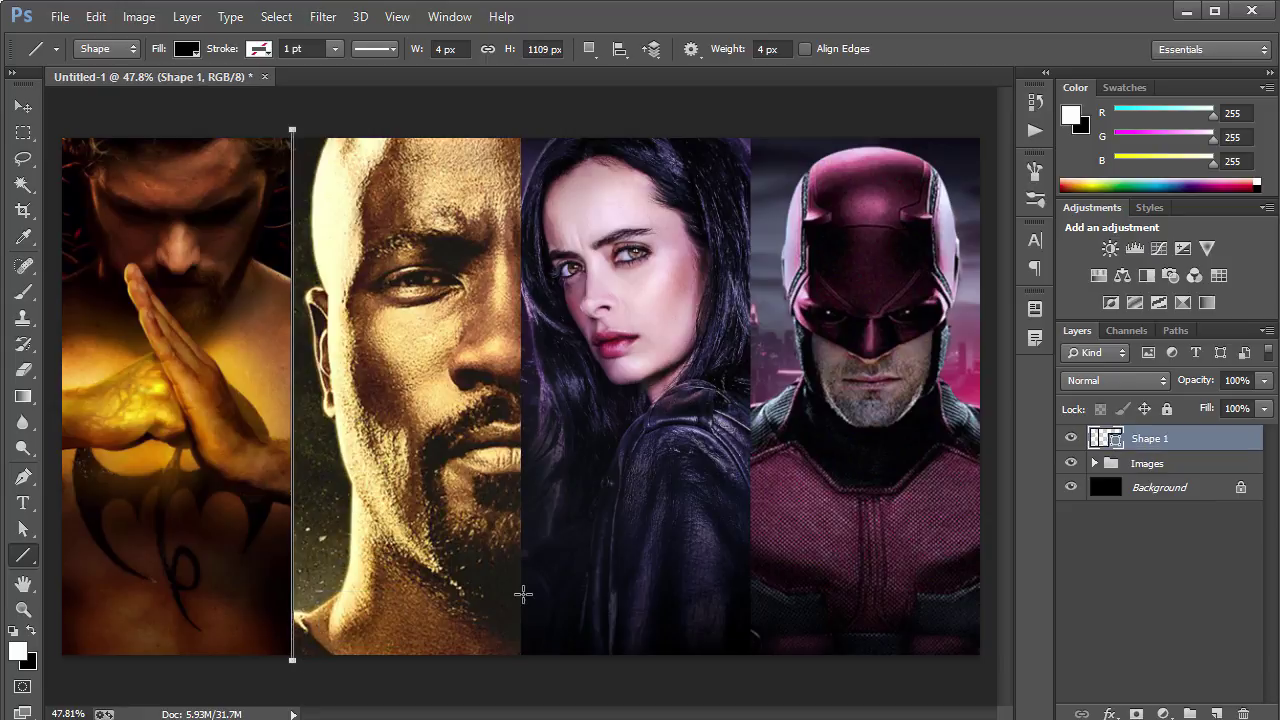
key(Return)
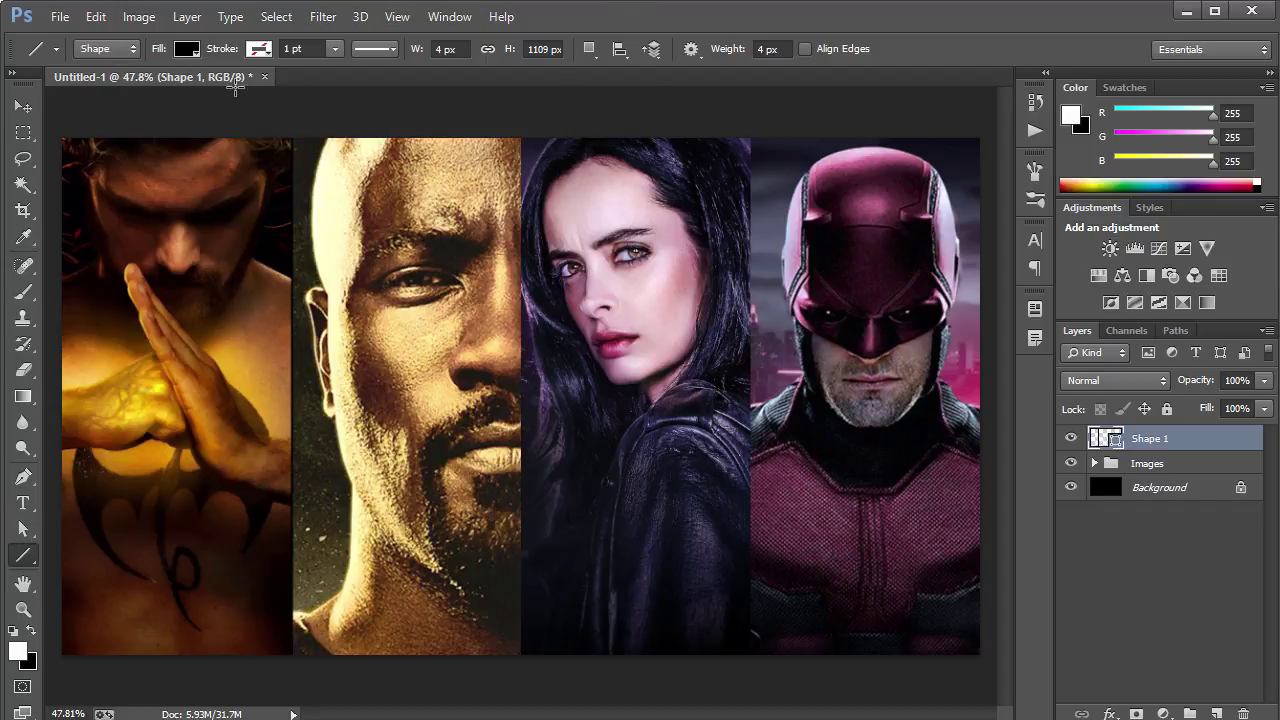
click(184, 50)
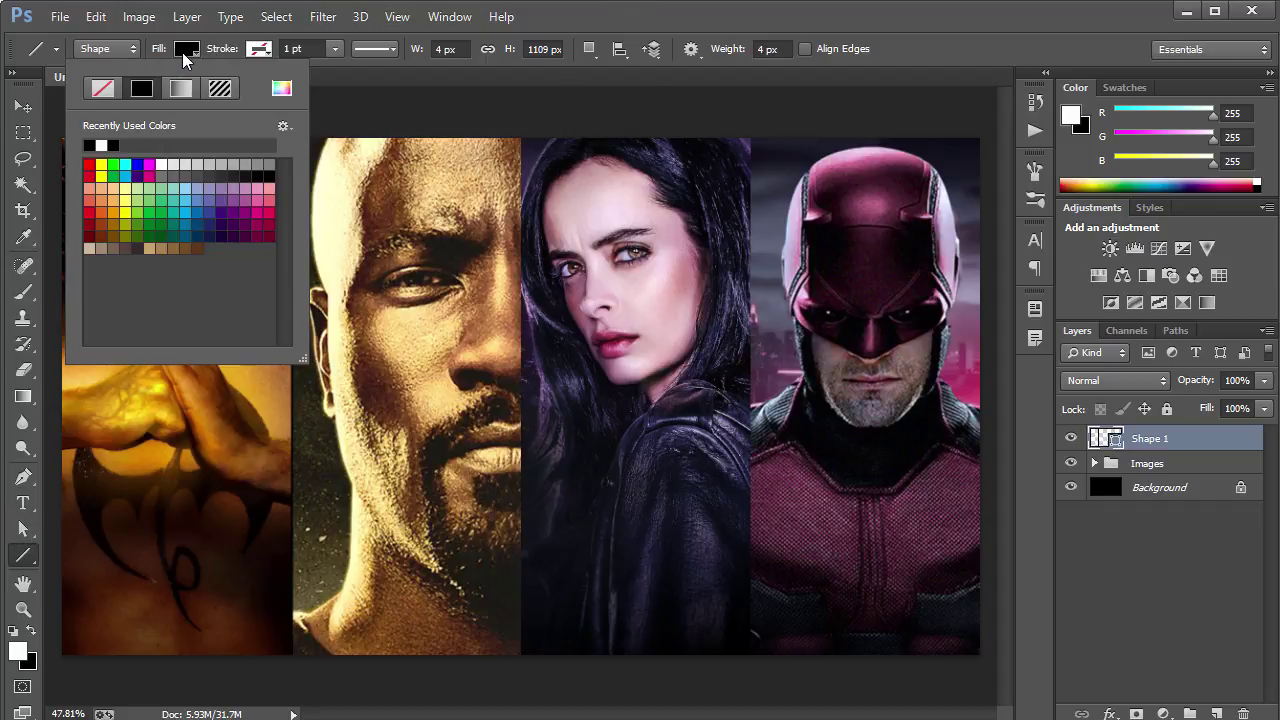
click(136, 172)
click(141, 162)
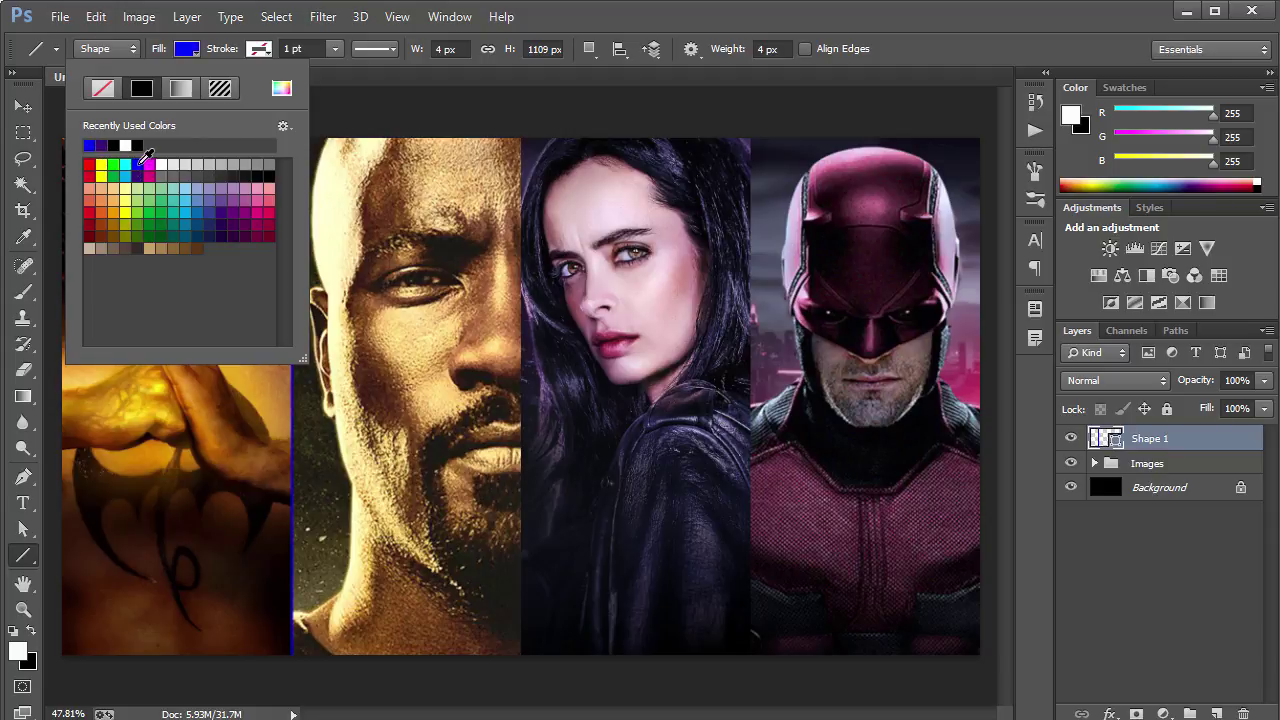
click(90, 163)
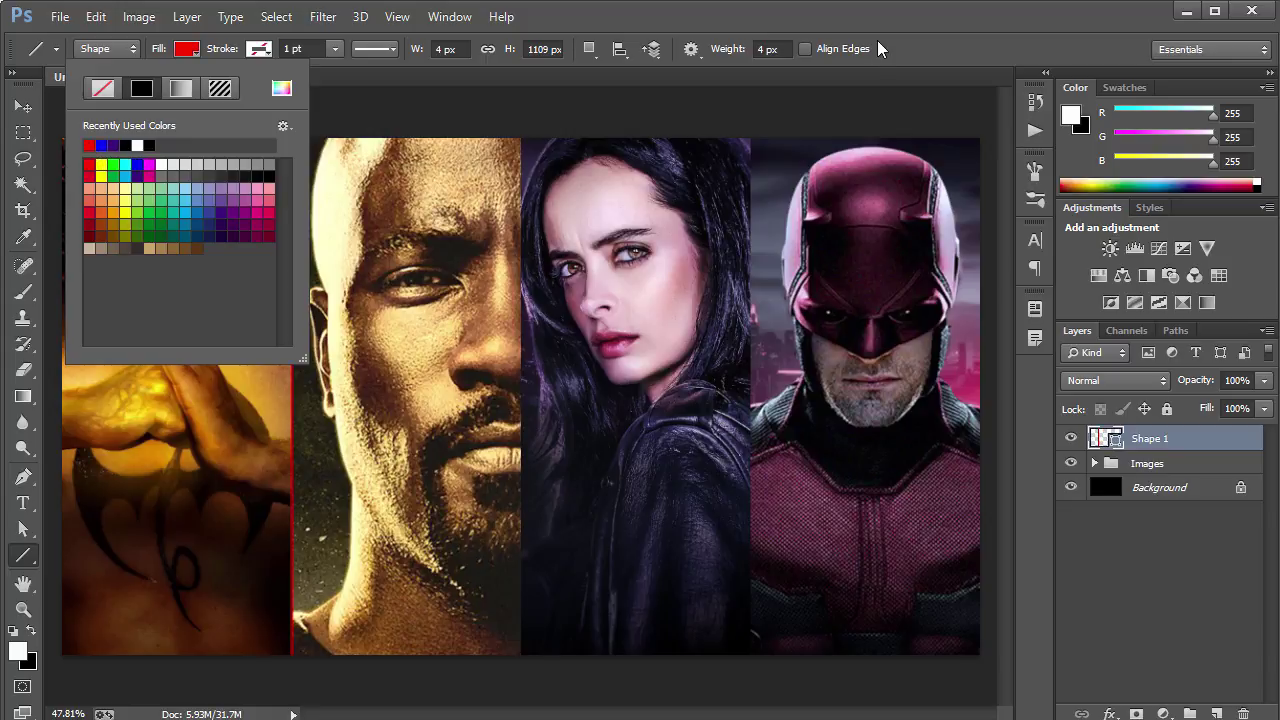
click(538, 76)
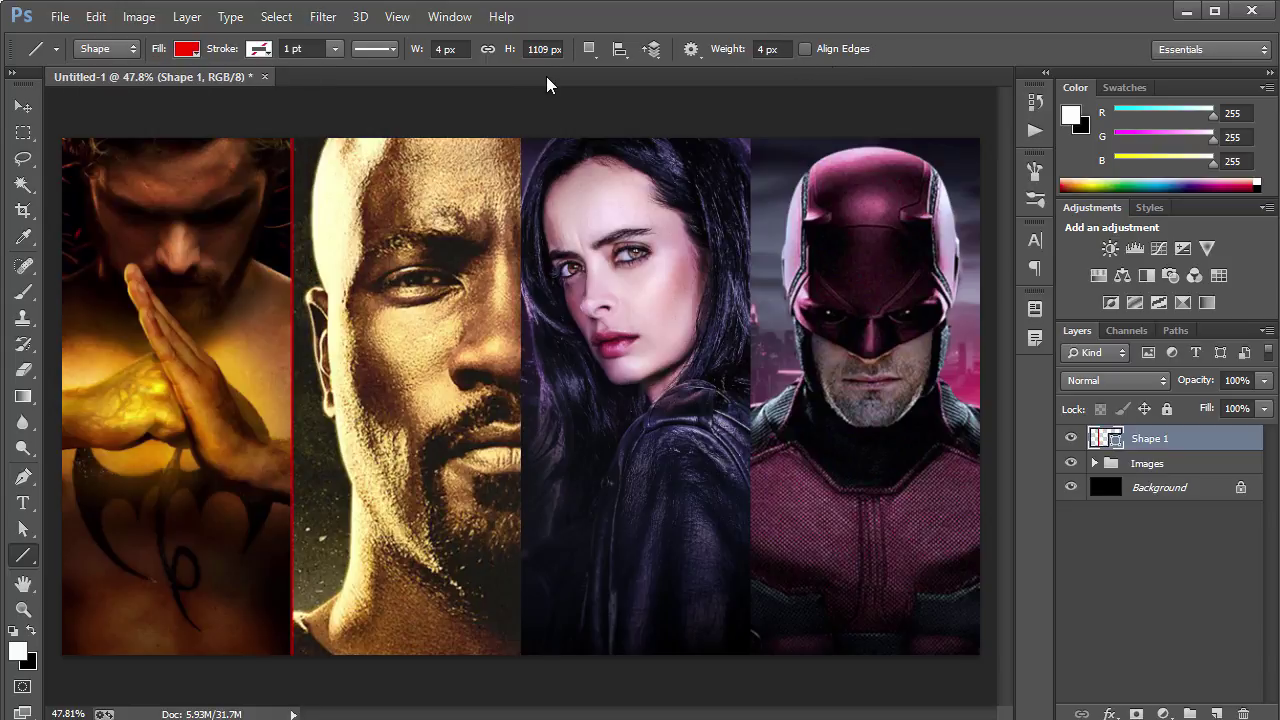
Set the line weight to 10 px and draw a full-height vertical red line through the second panel.
text(10)
key(Return)
drag(353, 127, 354, 662)
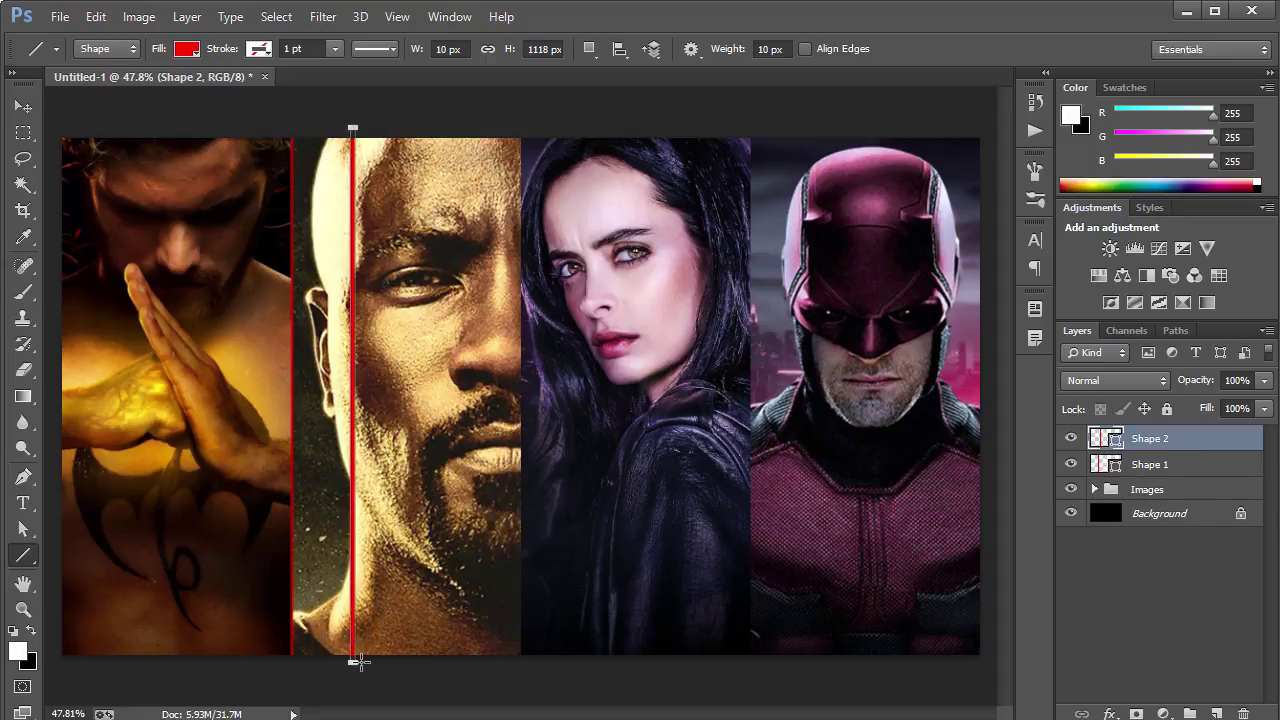
Delete the thinner red line's layer and undo the accidental deletion of the Images group.
click(1200, 464)
key(Delete)
key(Delete)
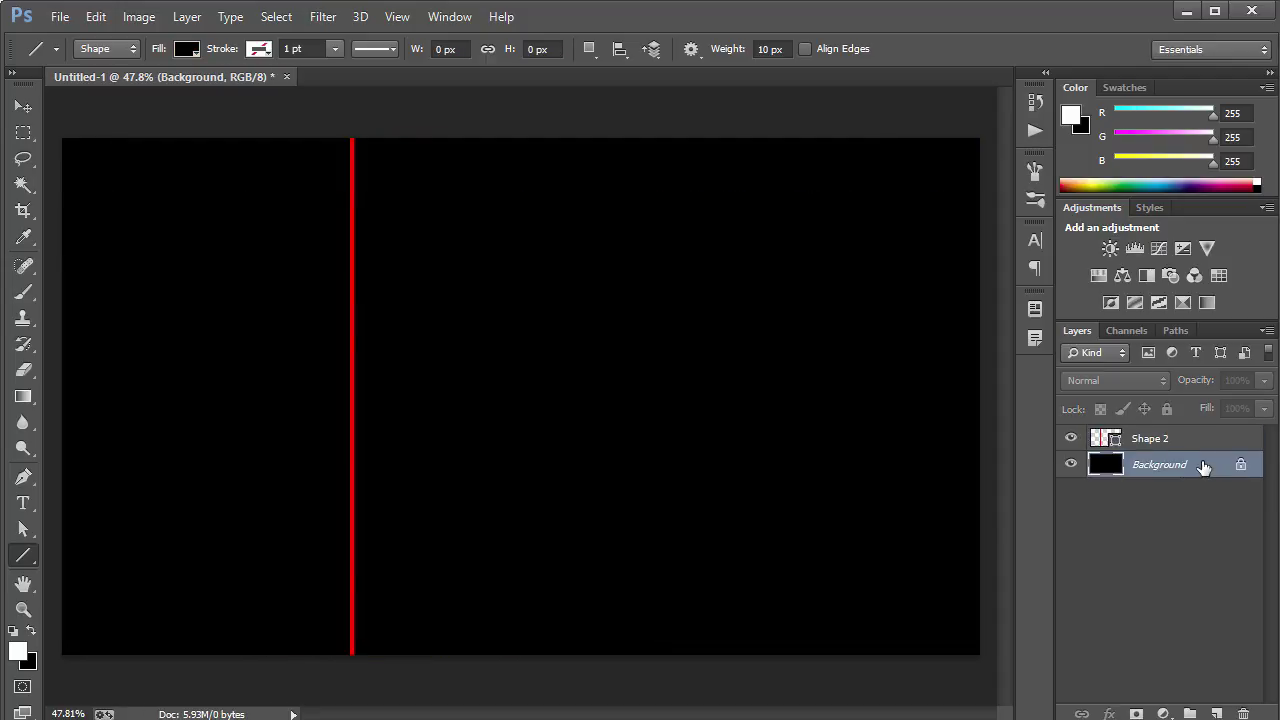
key(ctrl+z)
Move the 10 px line horizontally onto the boundary between the first and second panels.
key(v)
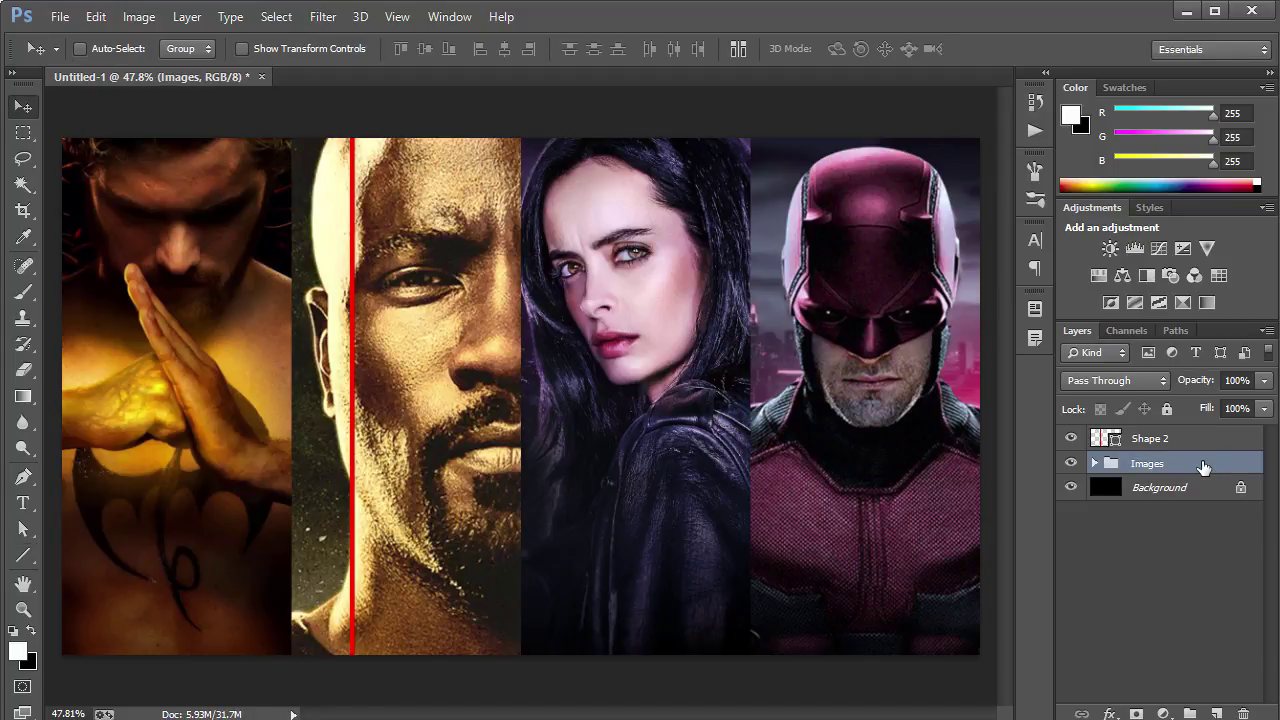
click(1198, 440)
drag(363, 352, 304, 356)
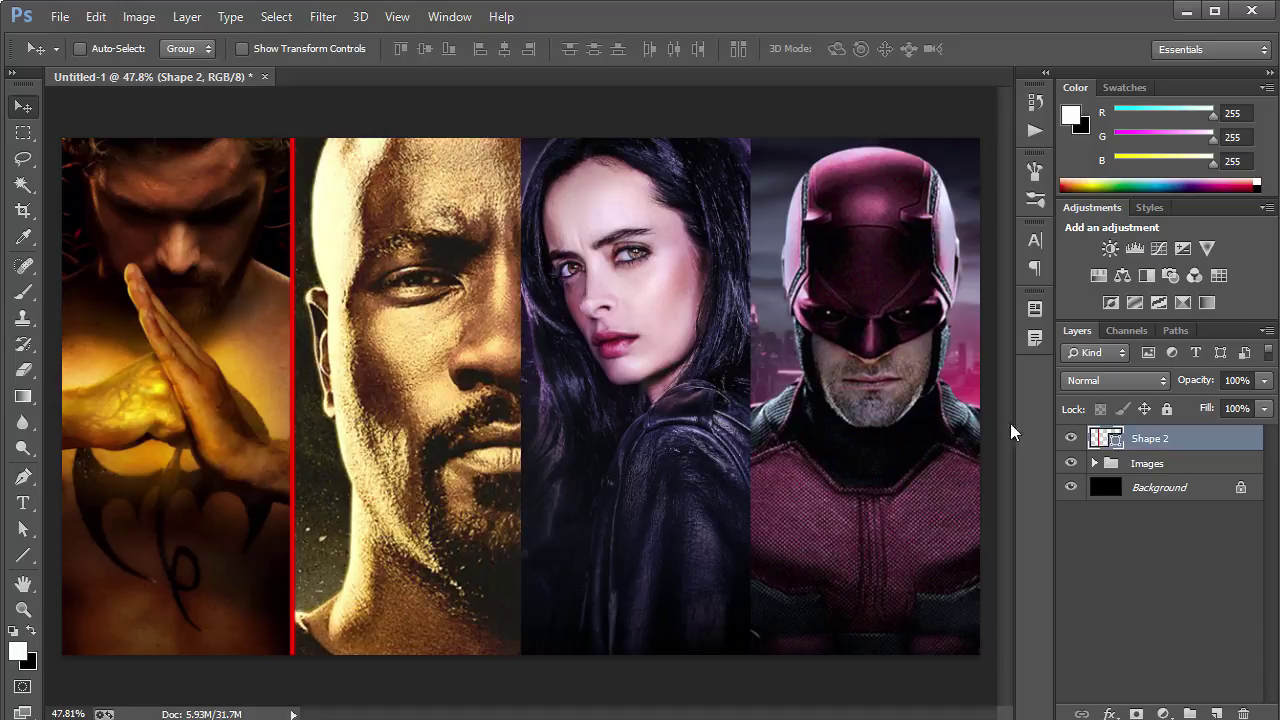
Change the fill of the 10 px divider line to white.
click(23, 557)
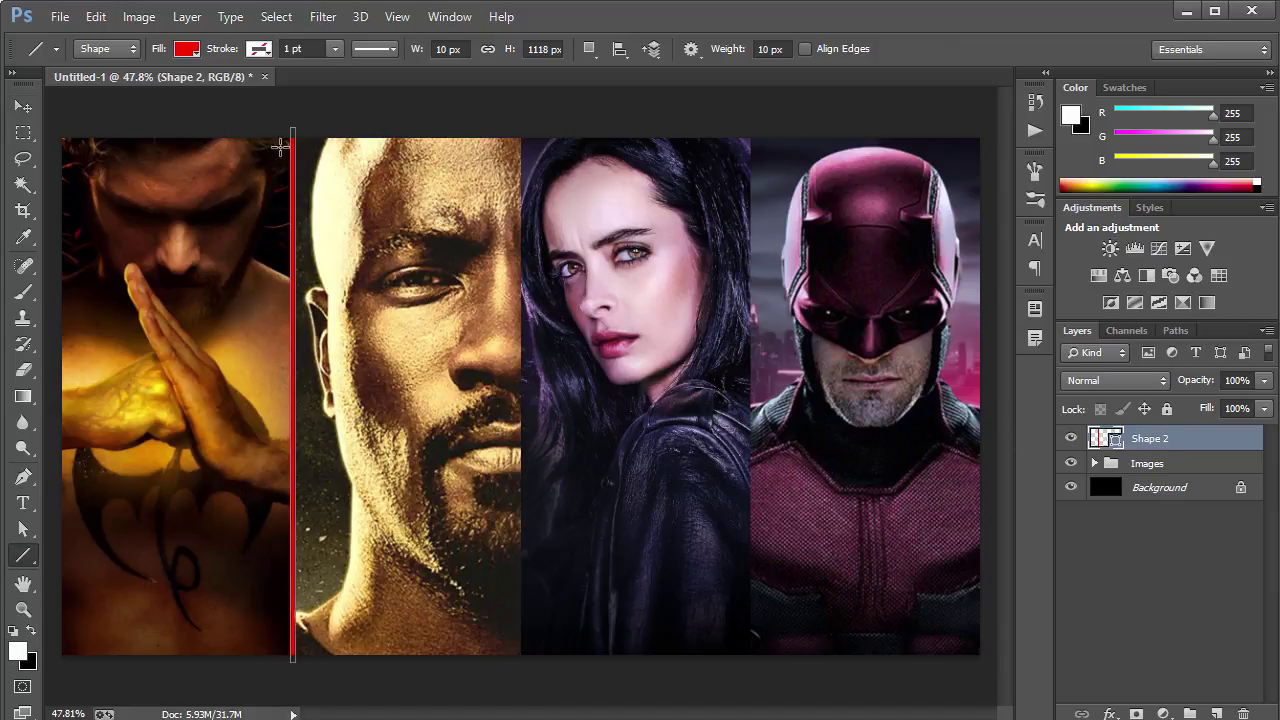
click(186, 48)
click(137, 145)
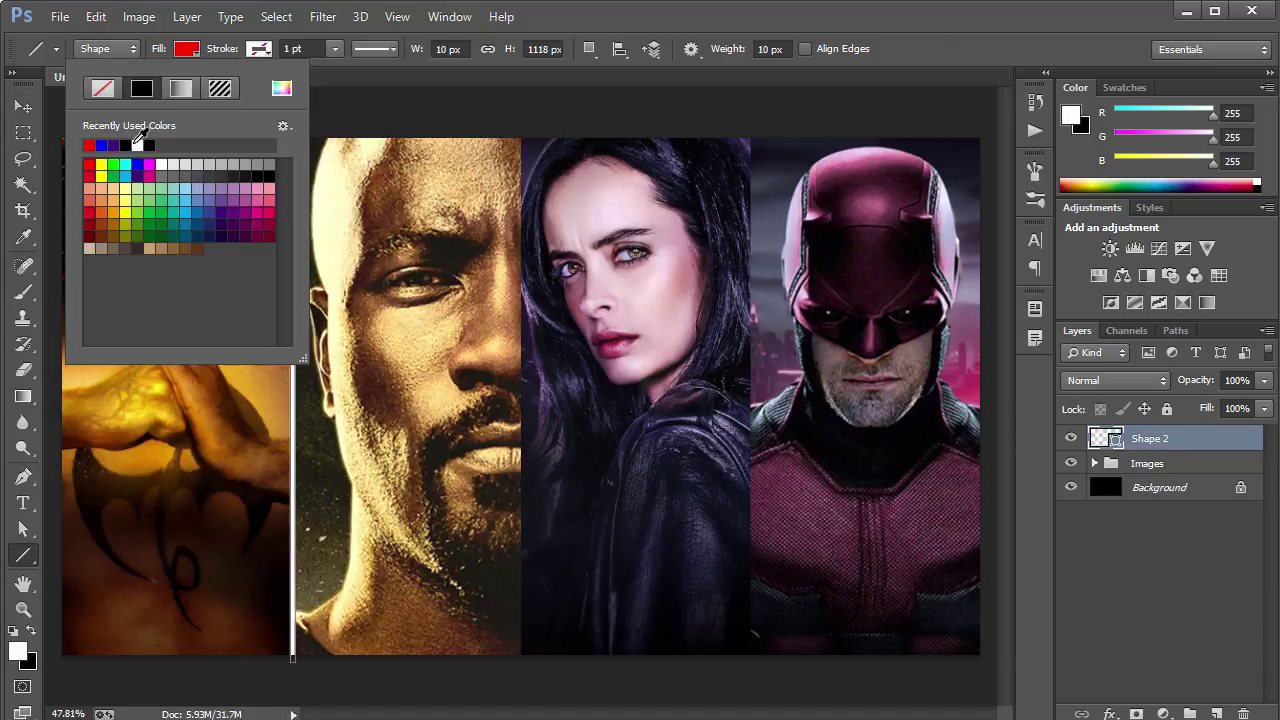
key(Return)
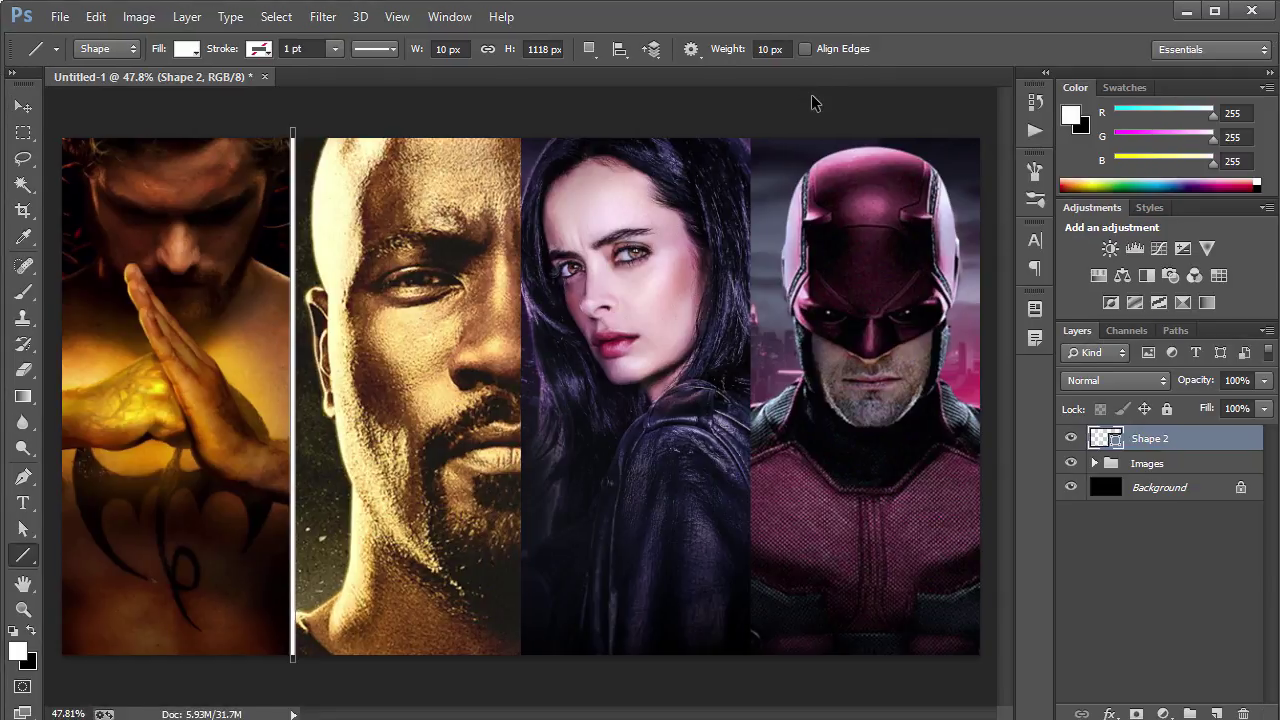
key(Return)
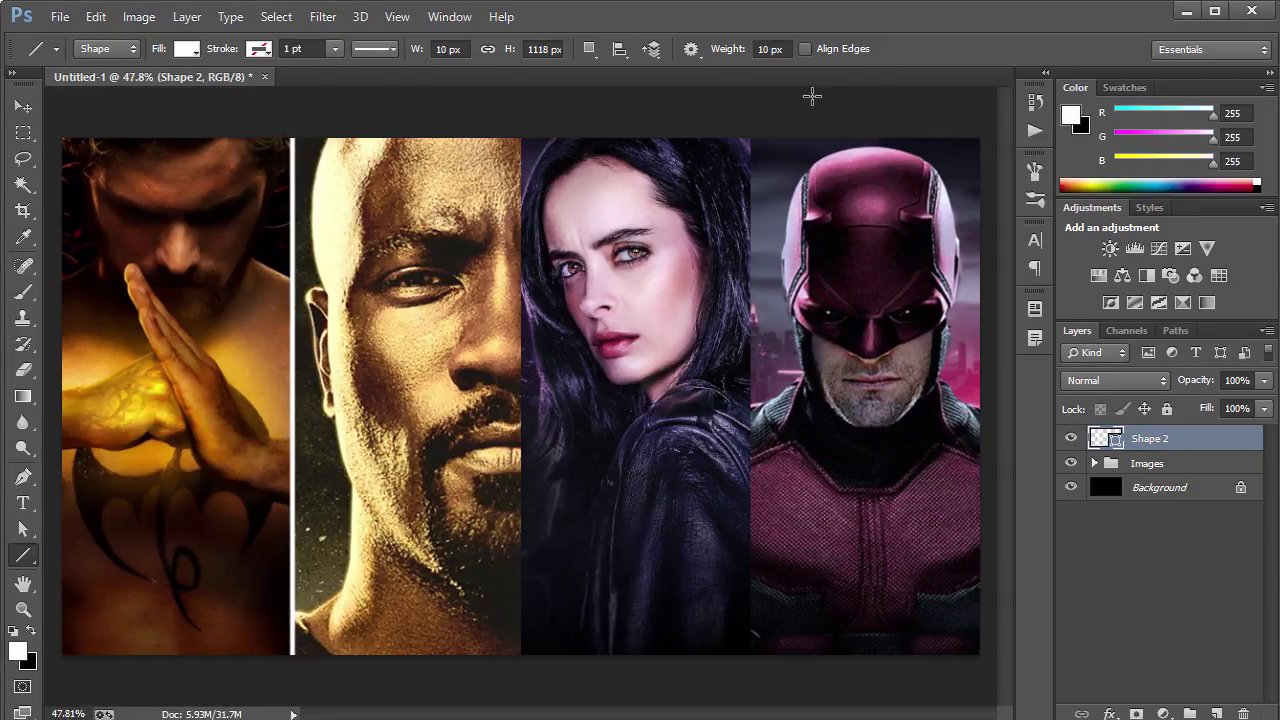
Duplicate the white divider line twice and place the copies on the second-third and third-fourth panel boundaries.
key(ctrl+j)
key(alt)
key(v)
key(alt+v)
key(Escape)
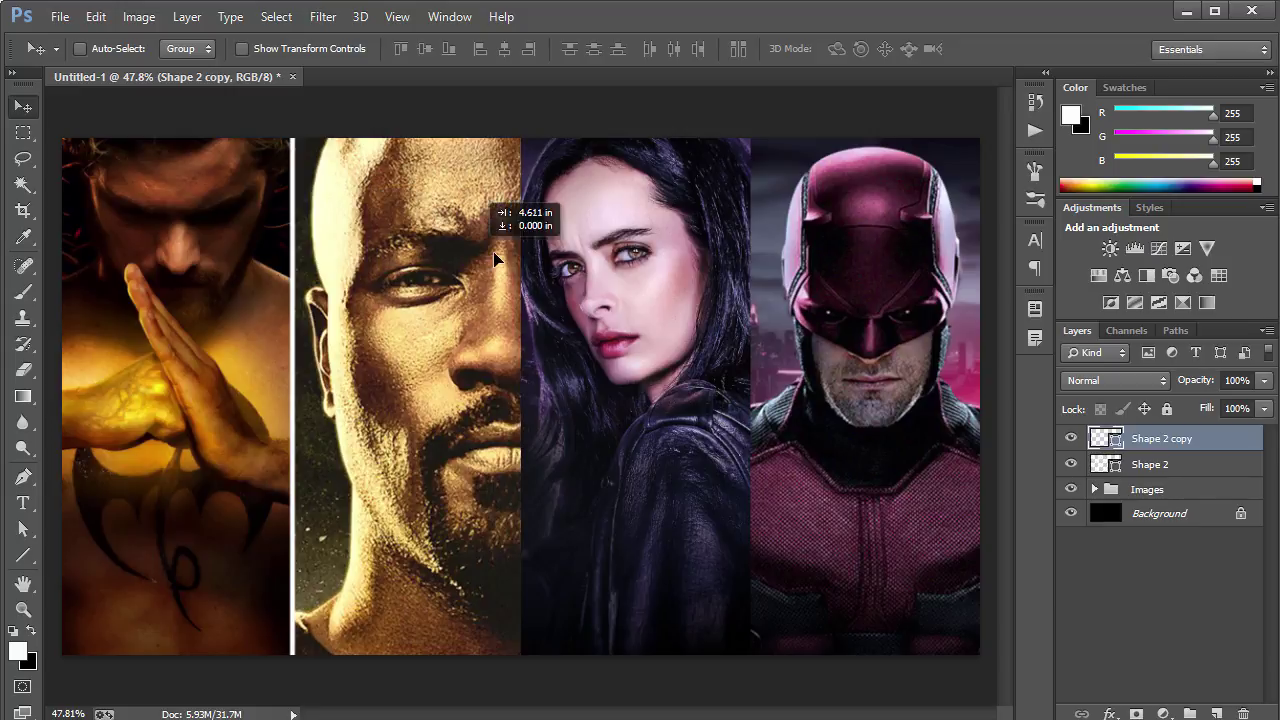
mouse_move(276, 314)
mouse_down()
mouse_move(460, 300)
mouse_move(300, 315)
mouse_up()
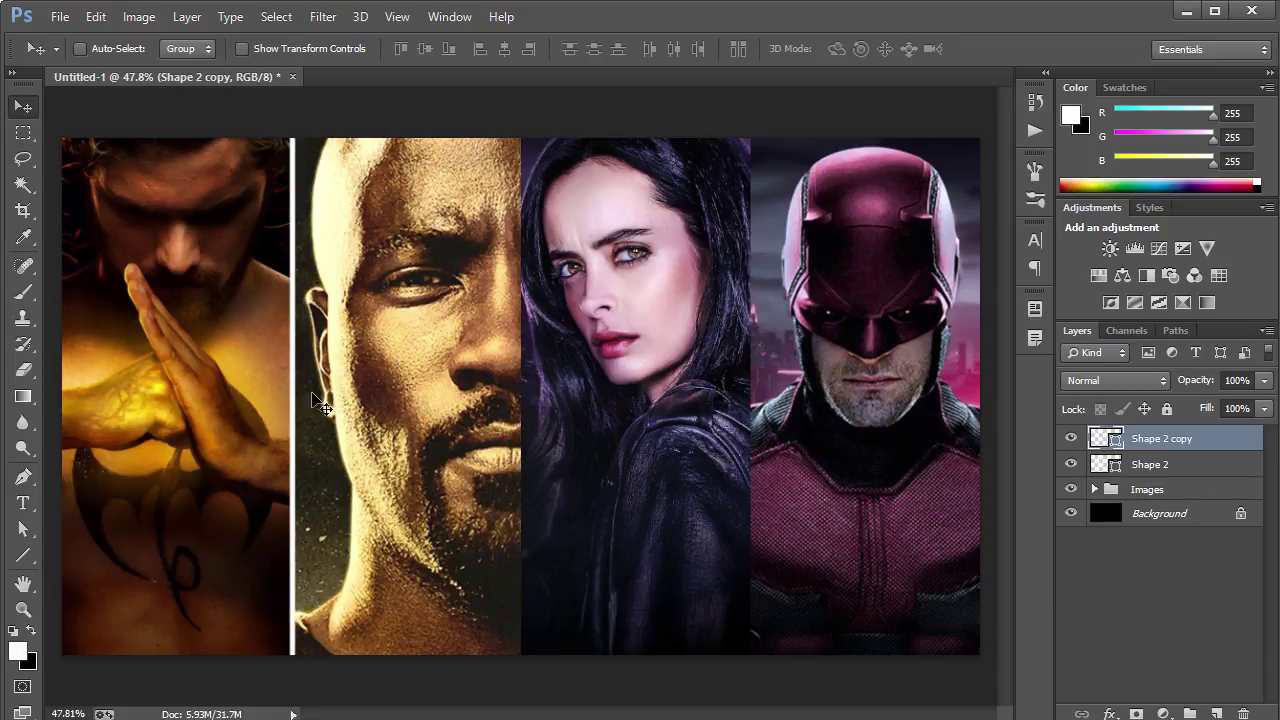
drag(297, 402, 790, 383)
key(ctrl+j)
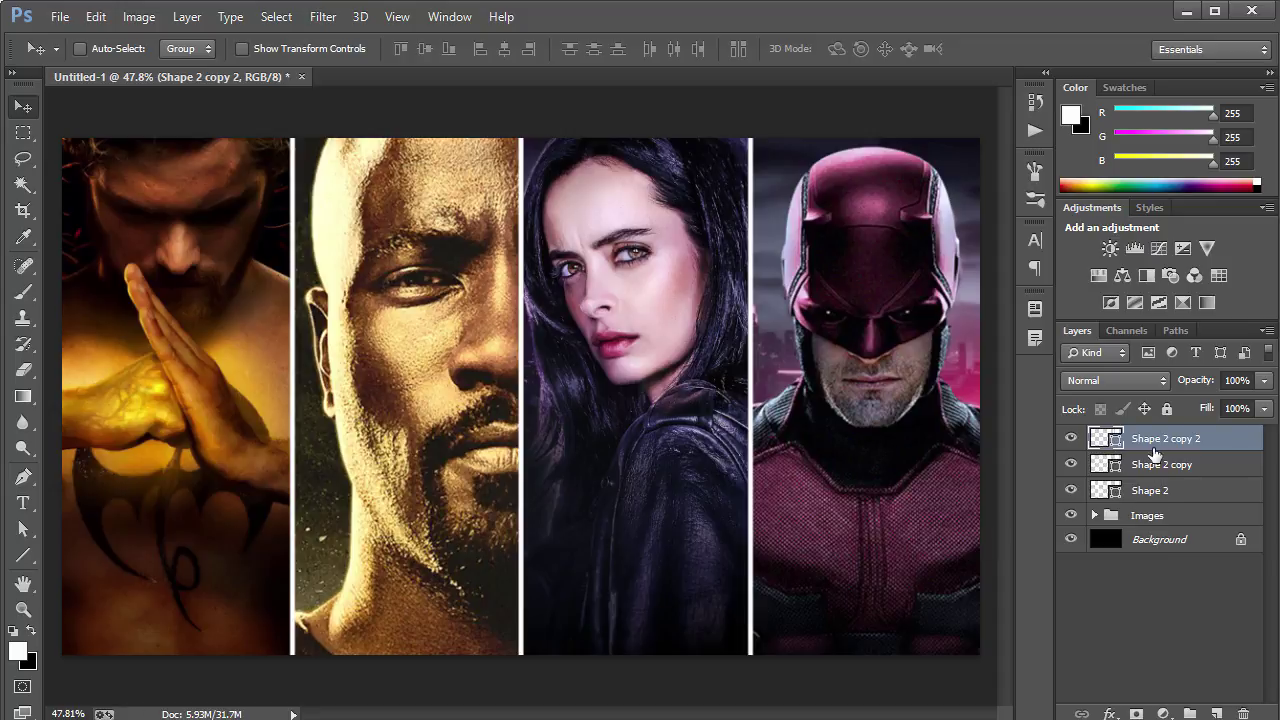
Group the three divider line layers and name the group Lines.
shift+click(1149, 492)
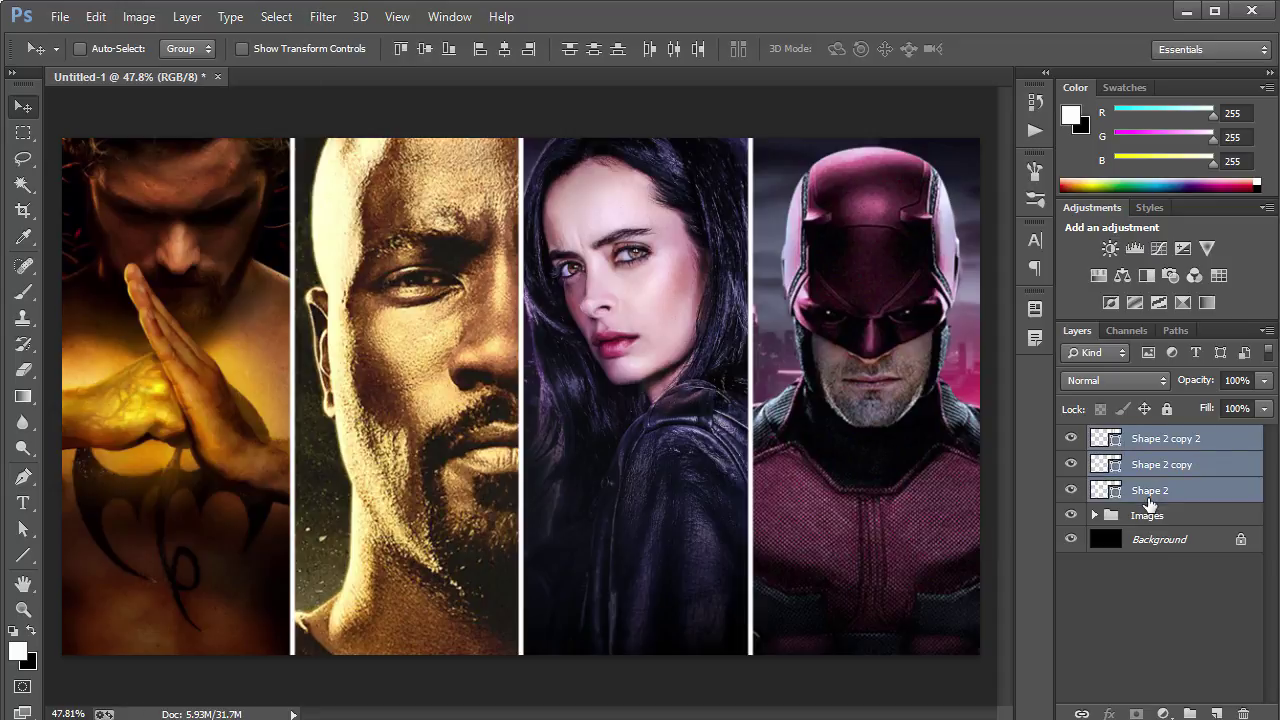
key(ctrl+g)
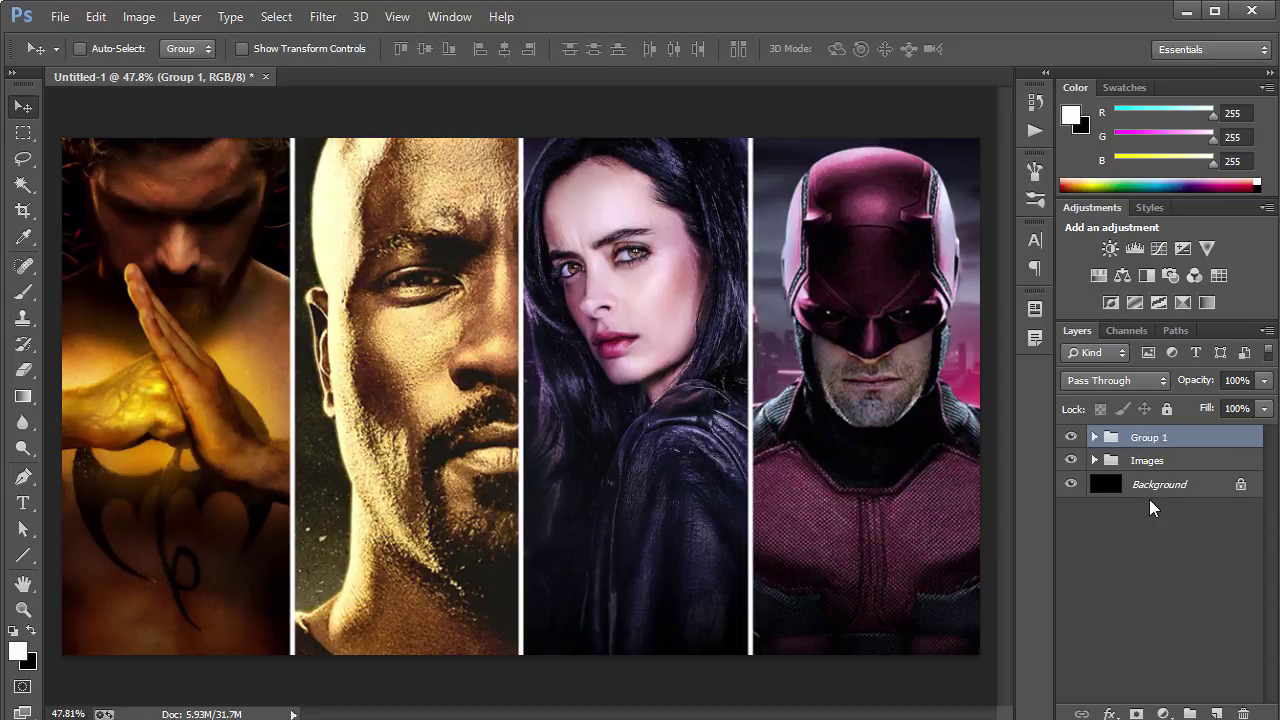
double_click(1153, 440)
text(Lines)
key(Return)
Nest the Lines group inside the Images group, placing it above image layer 1.
drag(1158, 458, 1140, 430)
click(1094, 437)
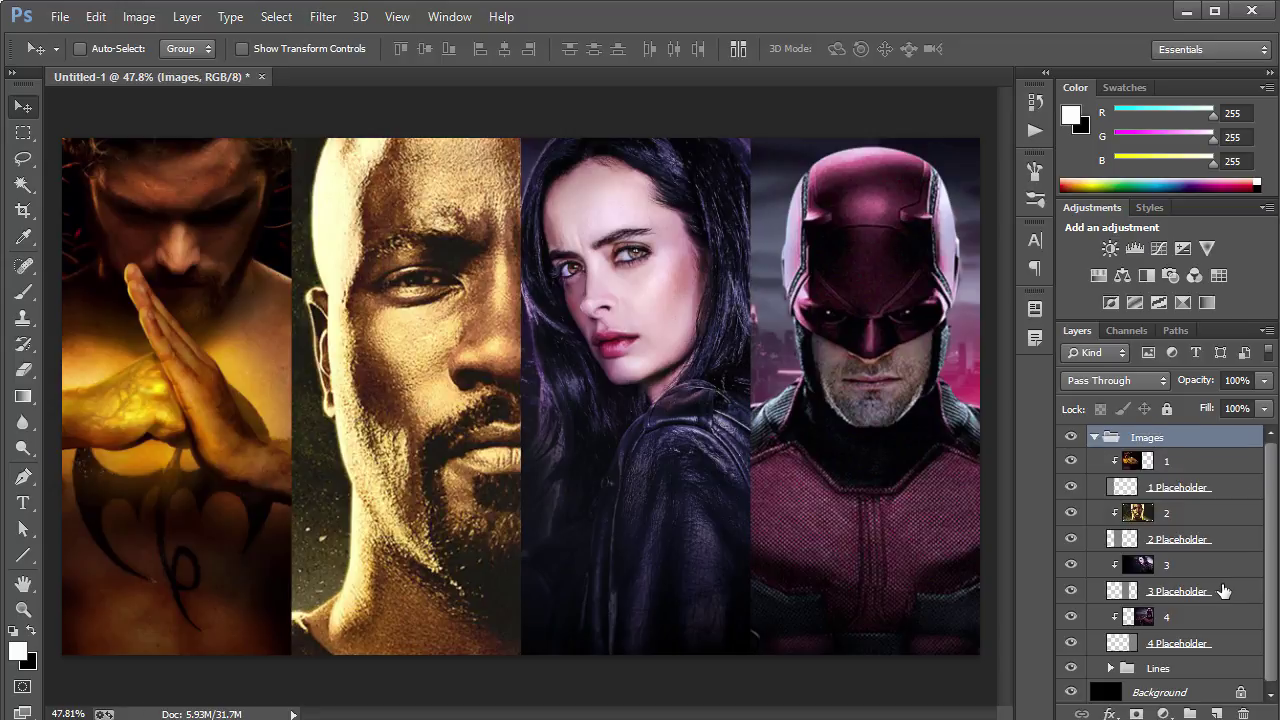
scroll(1274, 510, down, 1)
drag(1177, 664, 1162, 456)
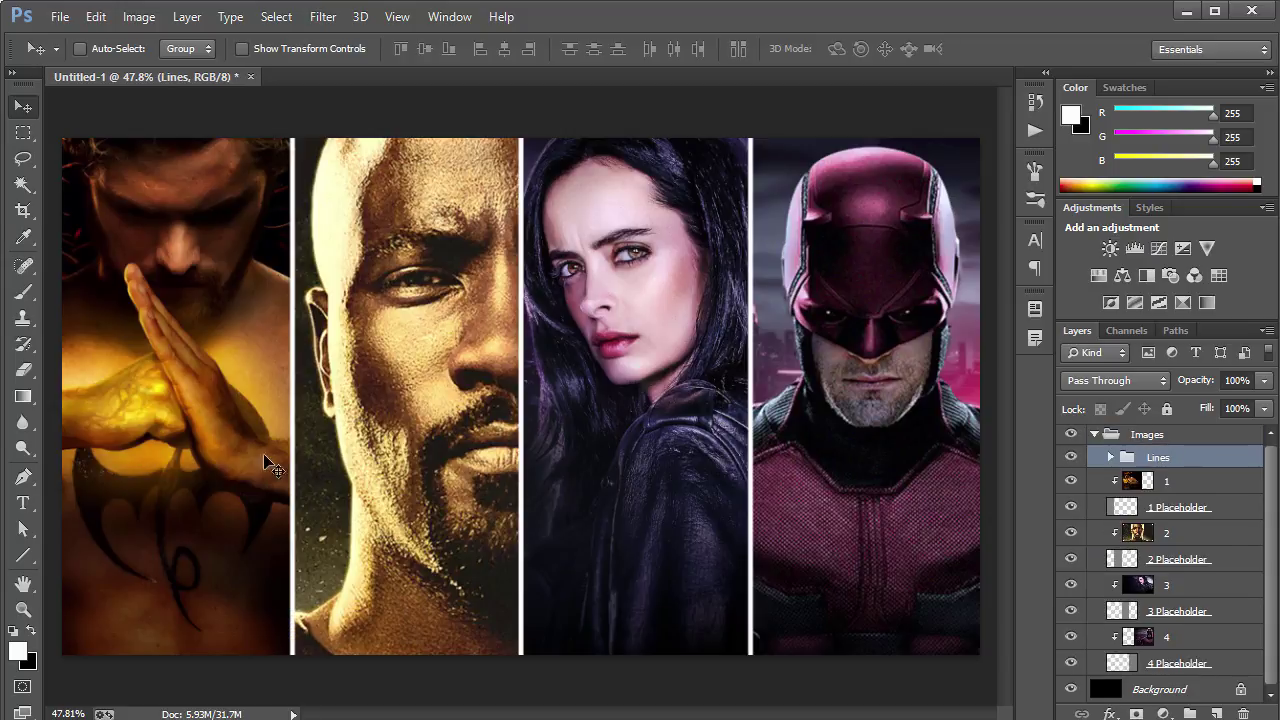
Skew the Lines group and the four placeholder layers together horizontally to about -14 degrees, slanting the panels to the right.
ctrl+click(1178, 508)
ctrl+click(1162, 560)
ctrl+click(1148, 612)
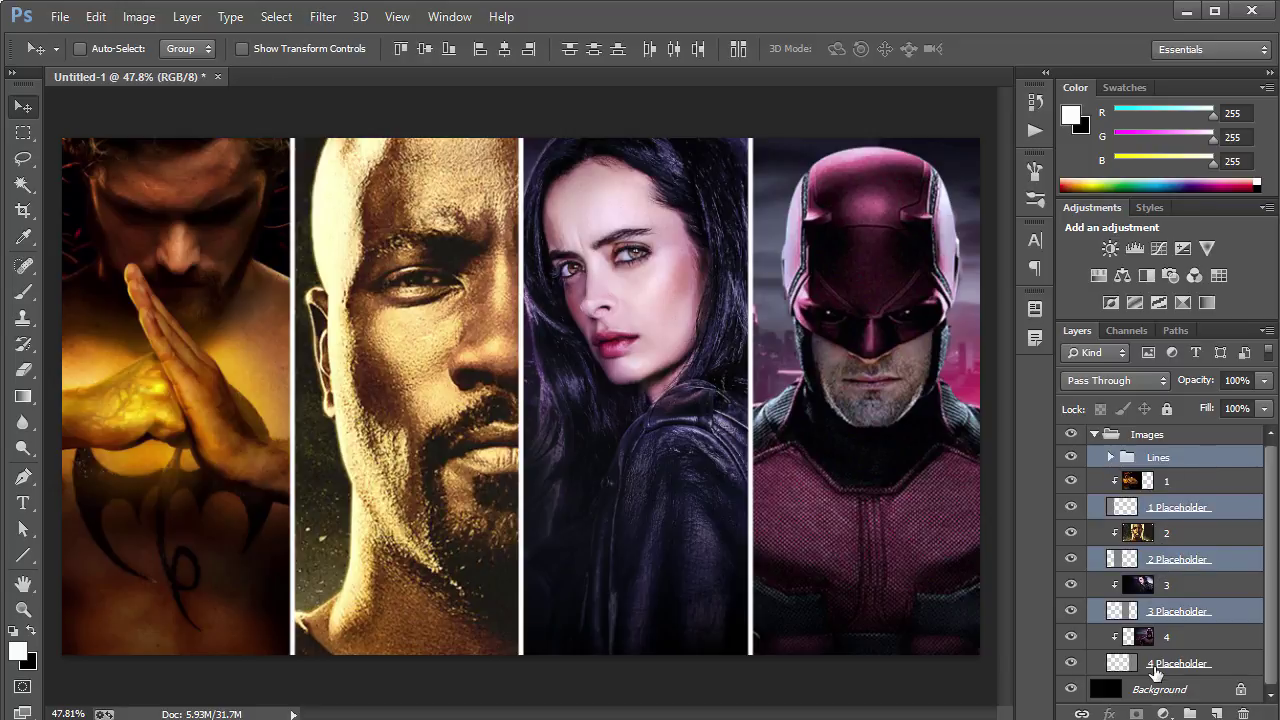
ctrl+click(1155, 665)
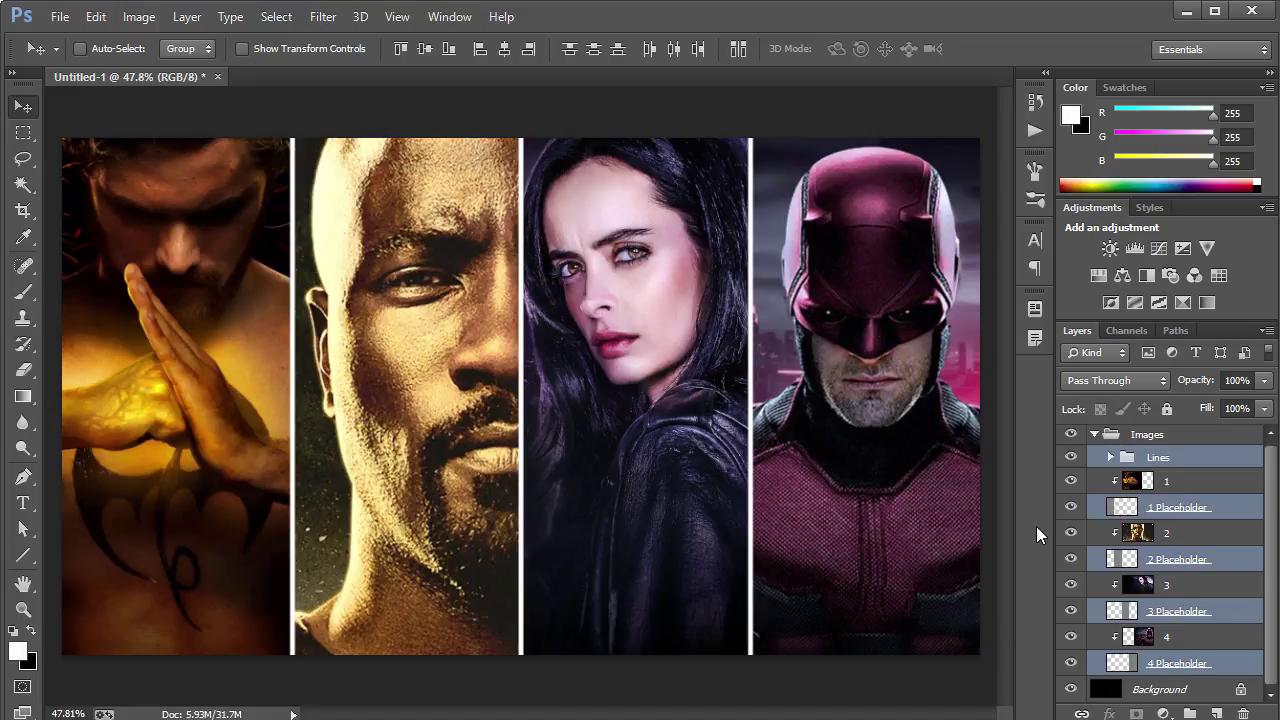
key(ctrl+t)
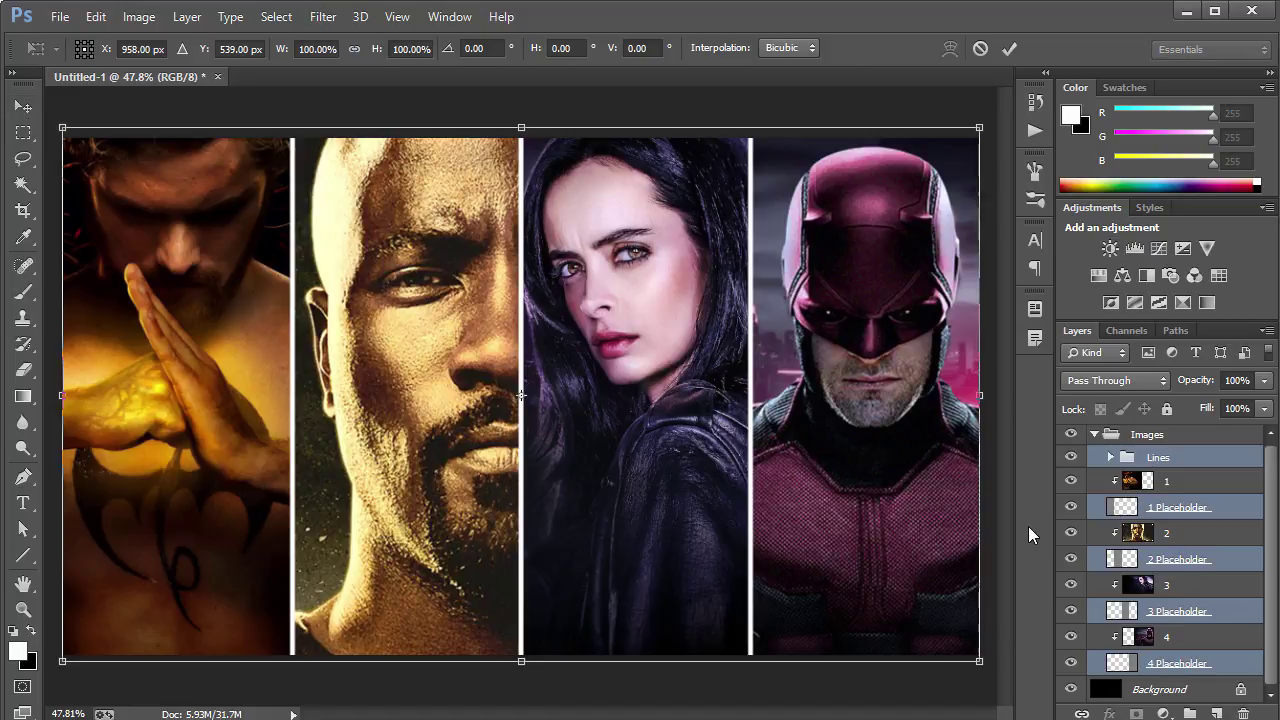
right_click(491, 282)
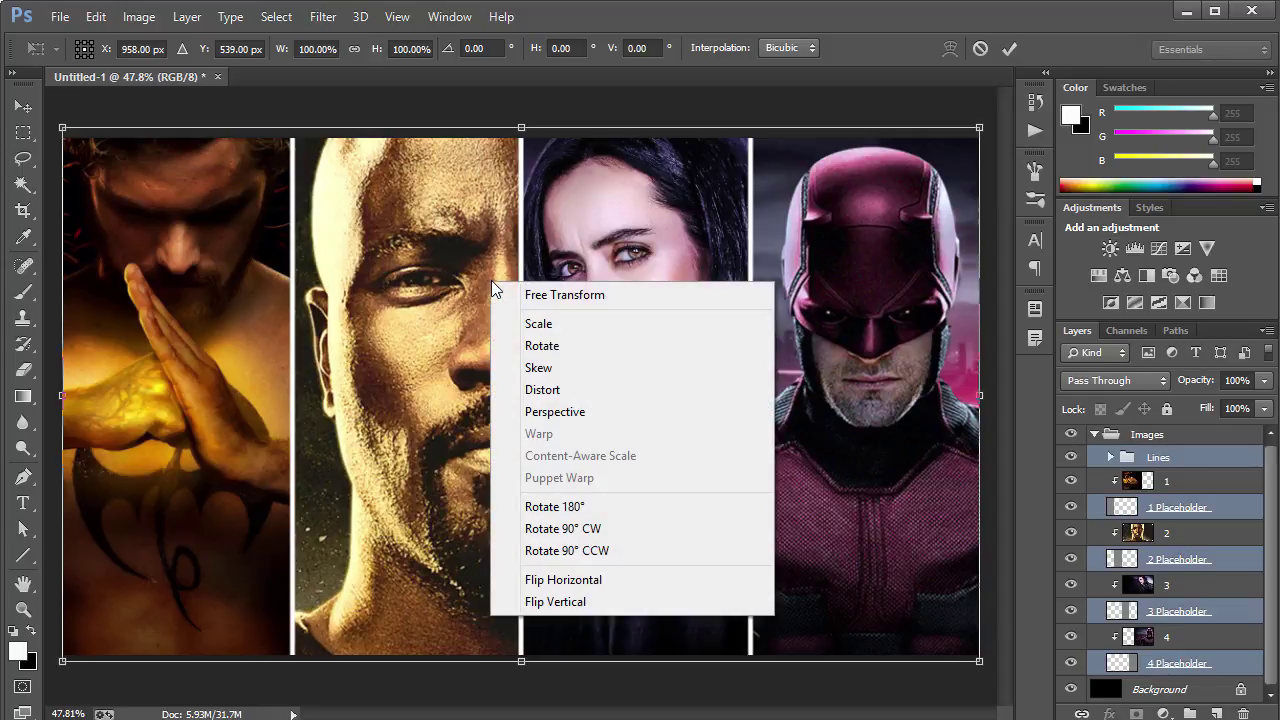
click(550, 412)
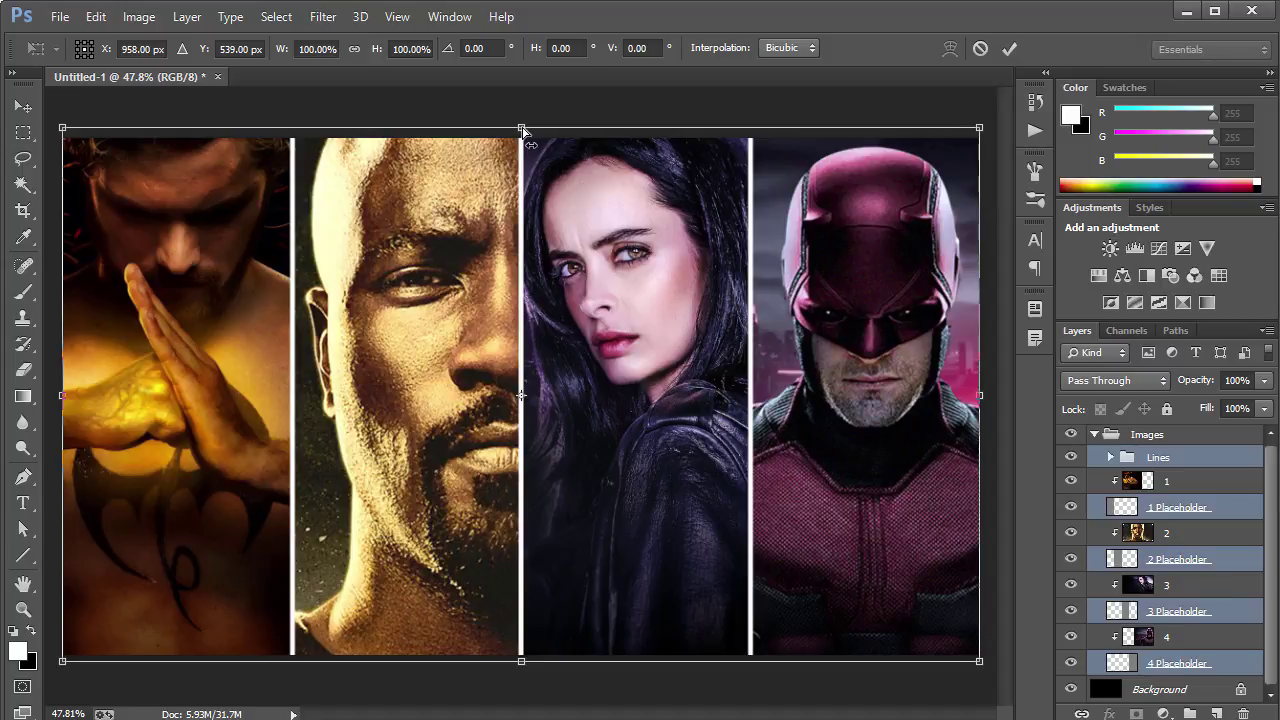
drag(522, 129, 666, 133)
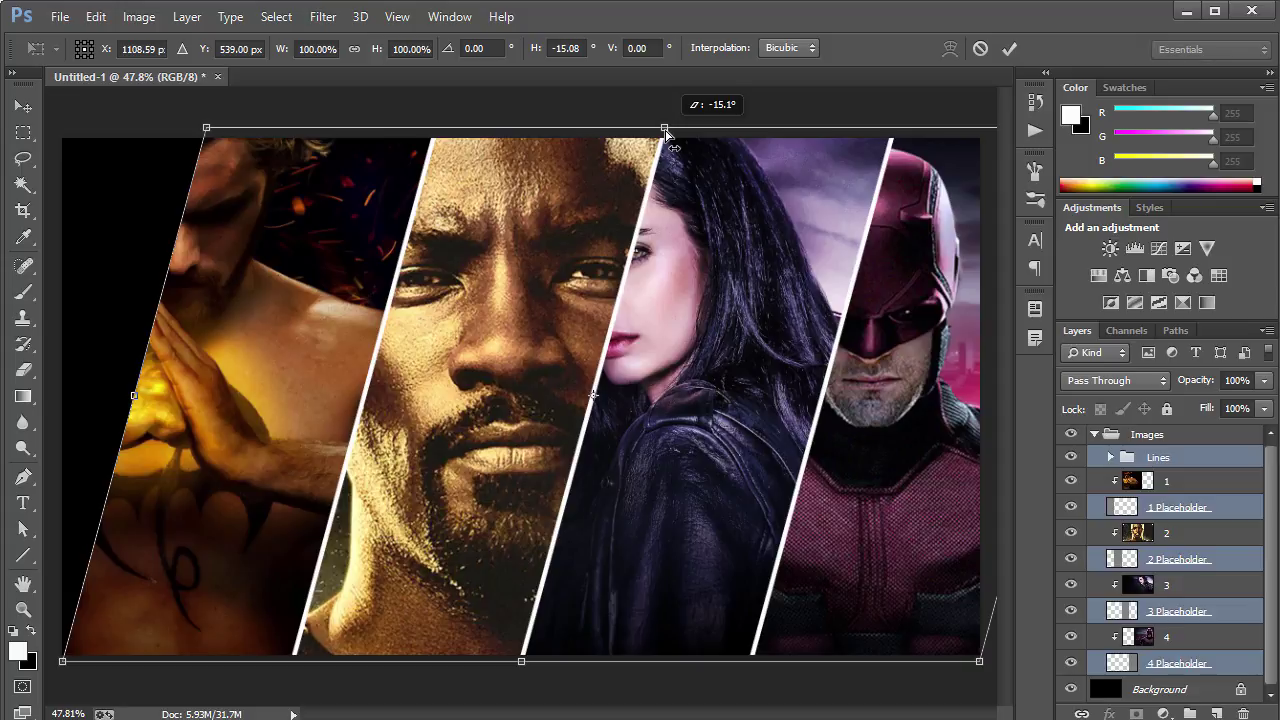
drag(666, 133, 656, 133)
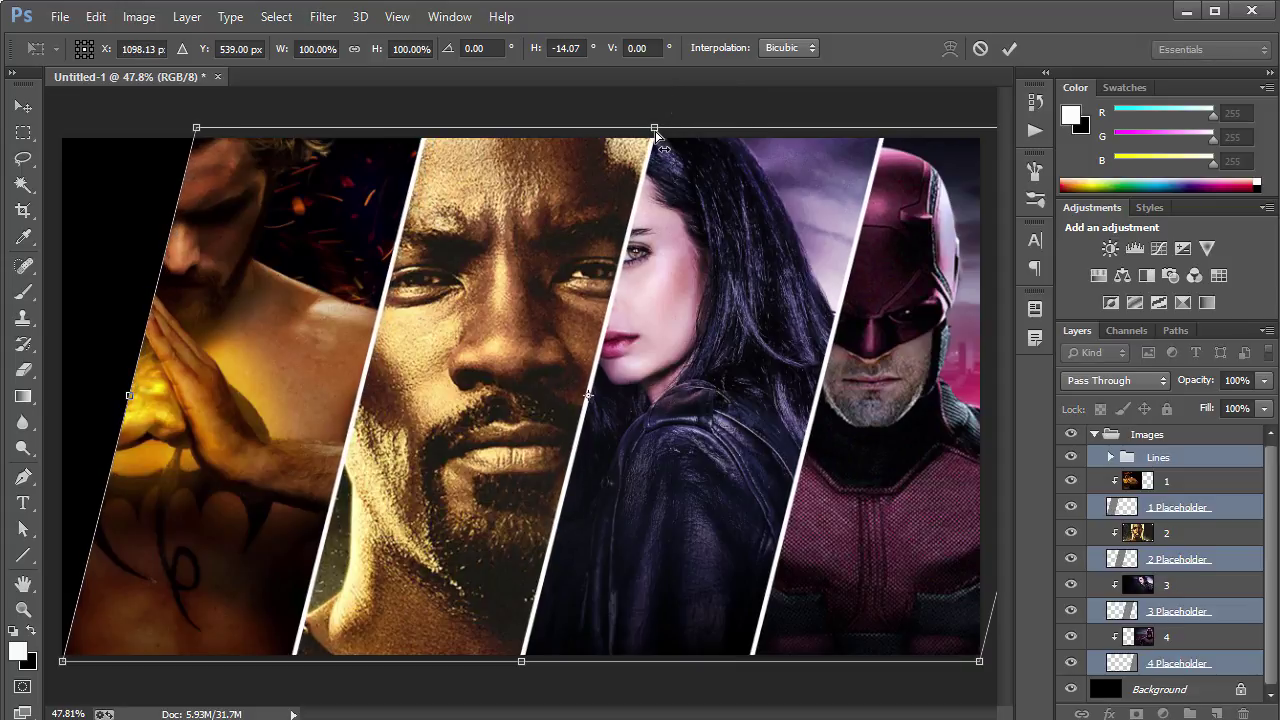
key(Return)
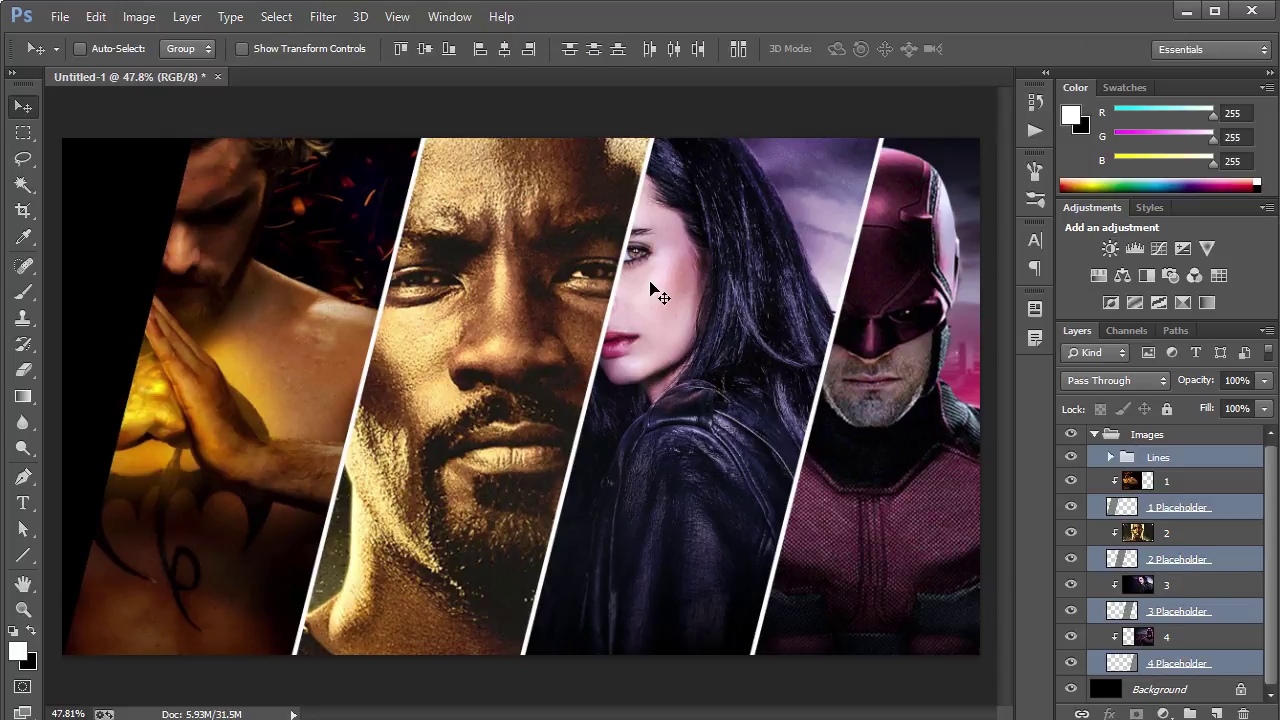
Shift the slanted panels and lines left to cover the canvas's left edge, and stretch them rightward to fill the whole canvas.
drag(648, 363, 518, 368)
key(ctrl+z)
drag(526, 313, 396, 311)
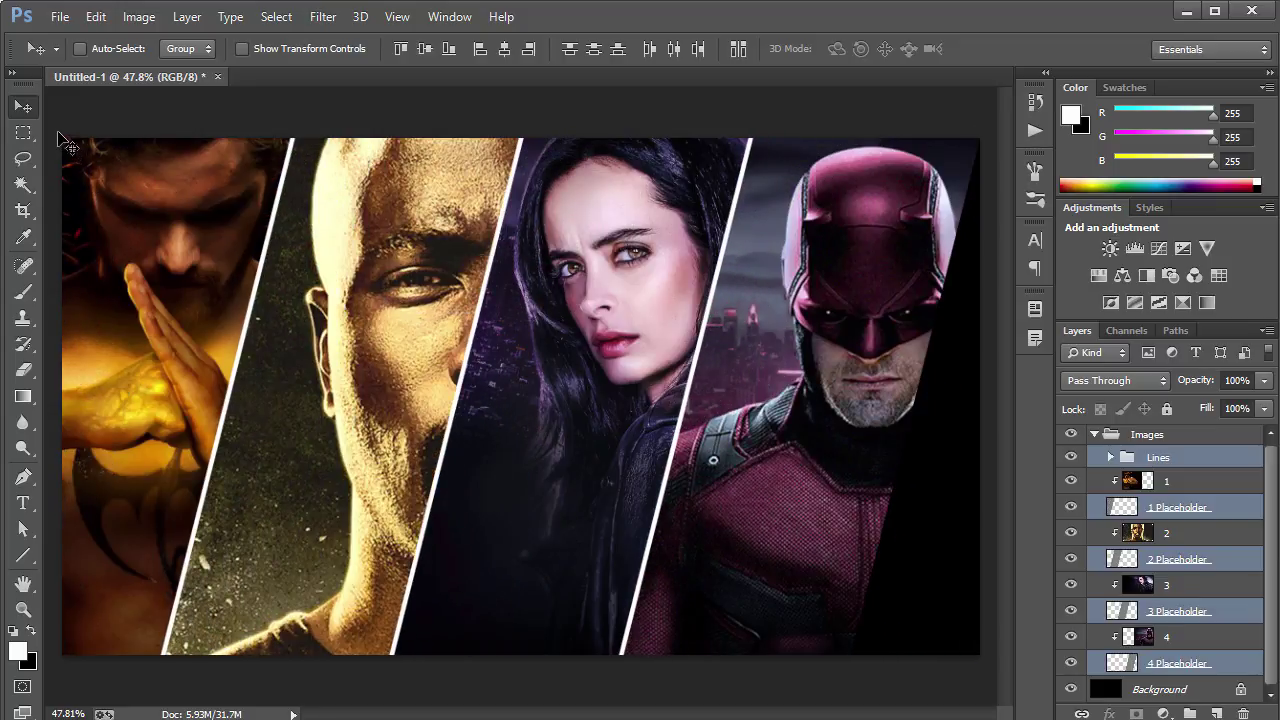
key(ctrl+t)
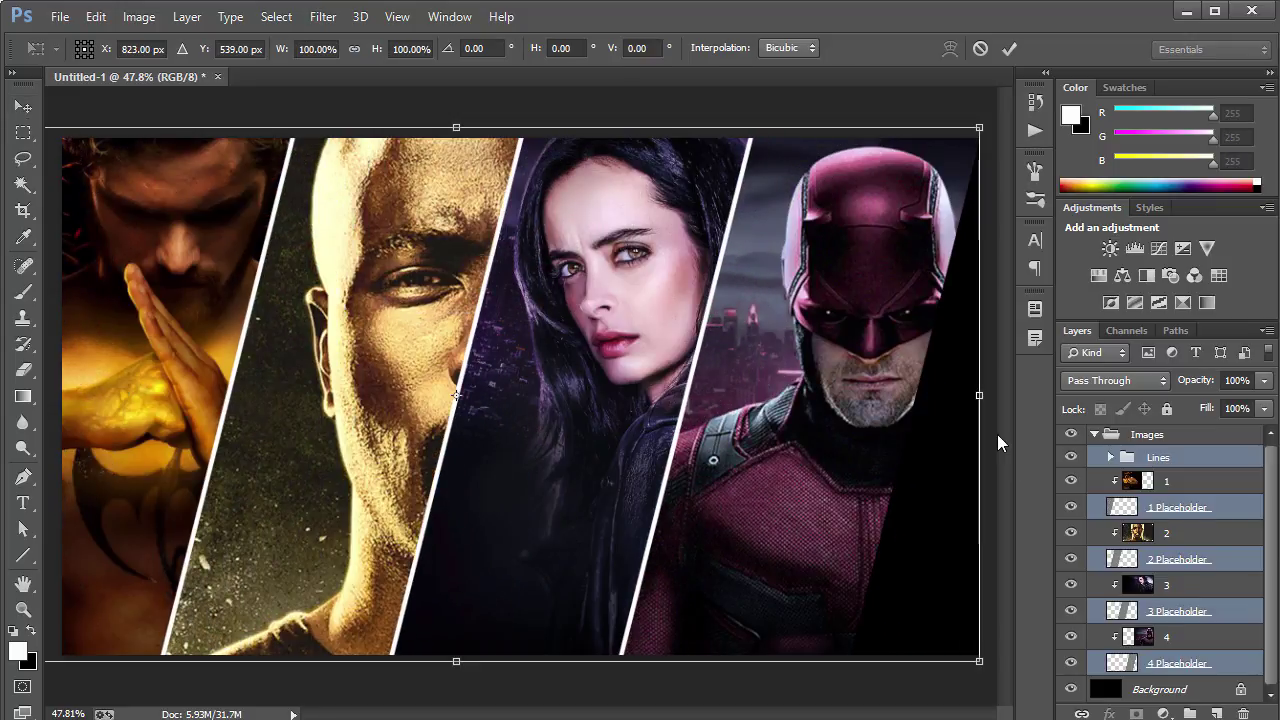
drag(979, 395, 1135, 380)
key(Return)
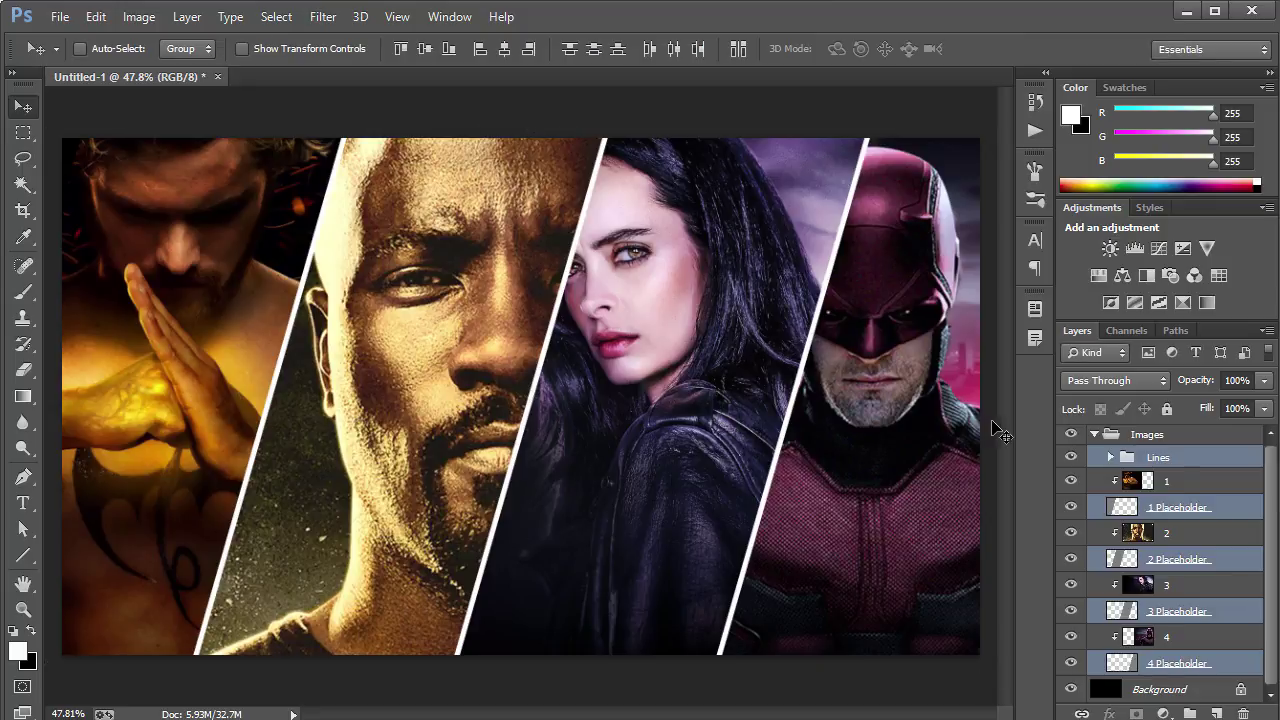
Reposition images 2, 3 and 4 so each face is well framed within its slanted panel, and collapse the Images group.
click(1190, 483)
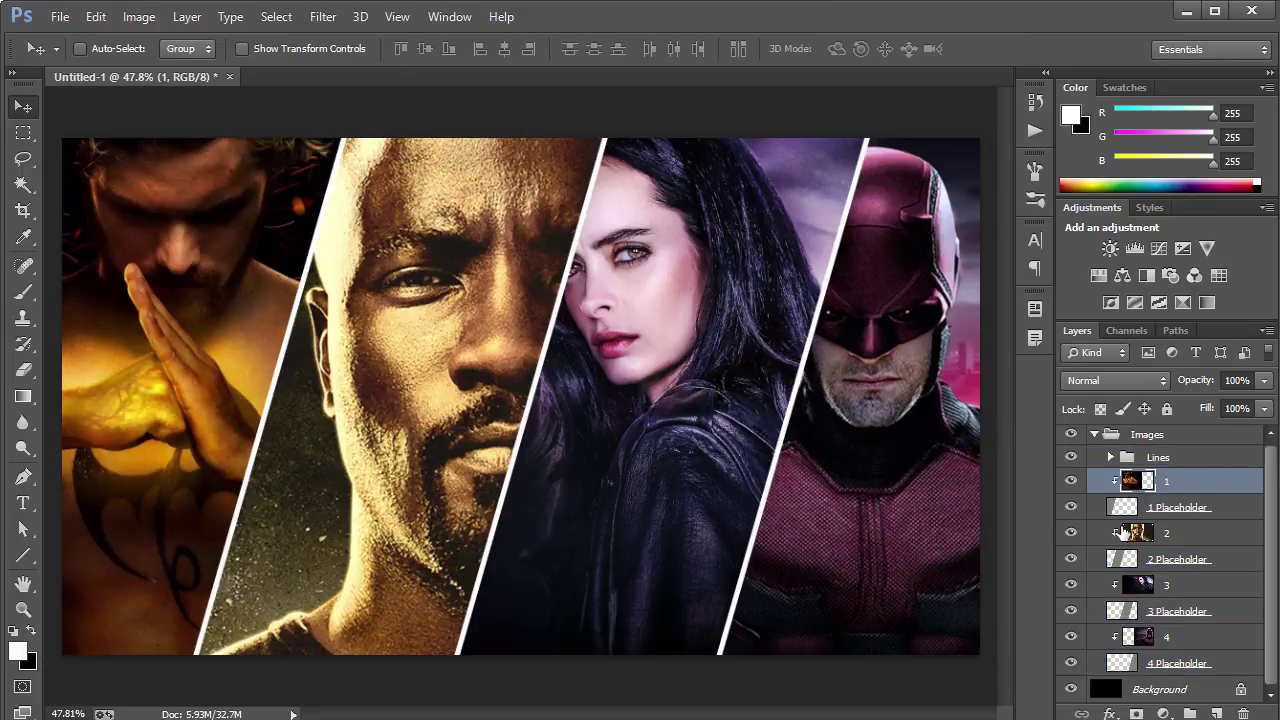
click(1186, 535)
drag(443, 439, 420, 440)
ctrl+click(620, 415)
drag(620, 415, 650, 425)
click(1152, 640)
drag(880, 500, 878, 463)
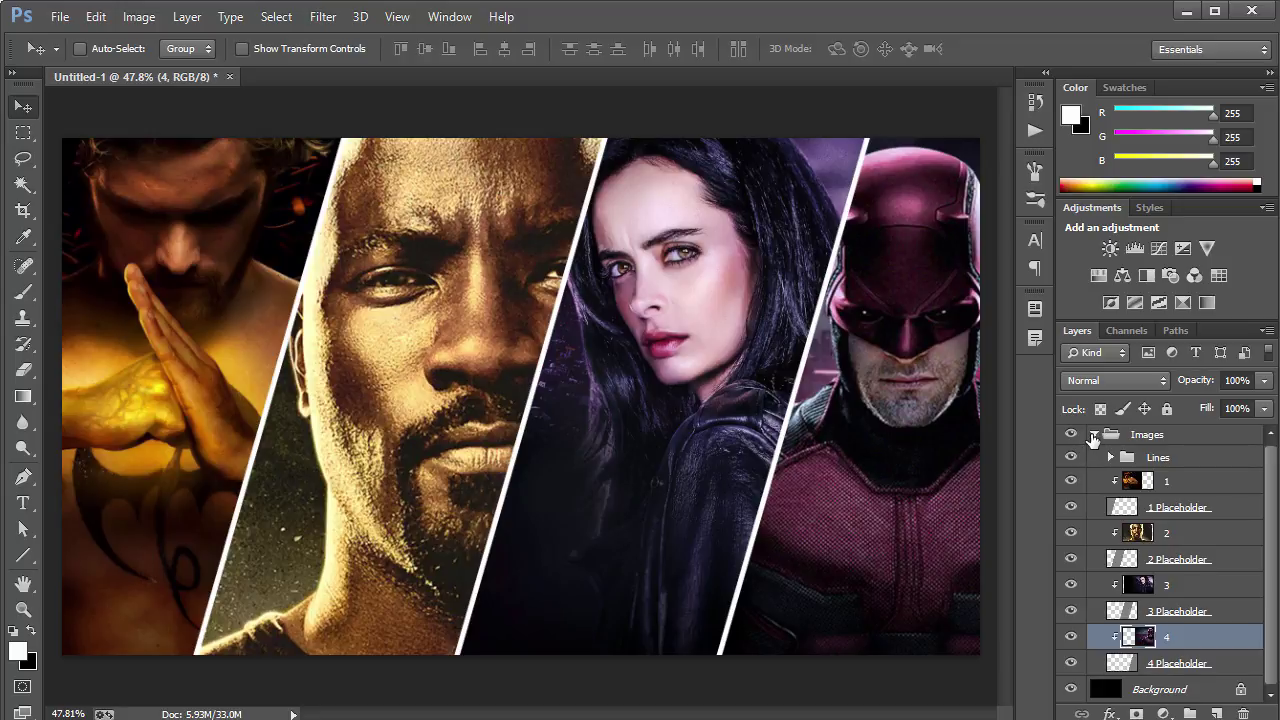
click(1093, 437)
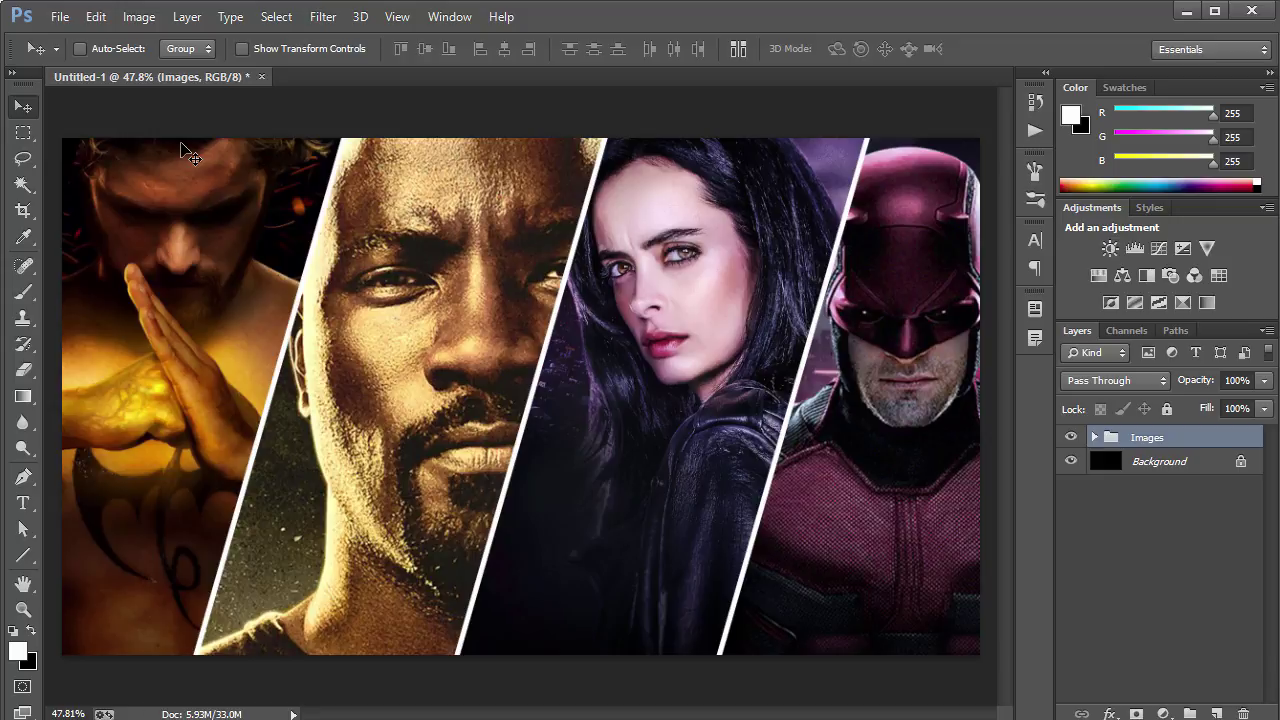
Set the Rectangular Marquee tool's style to Fixed Size.
click(27, 135)
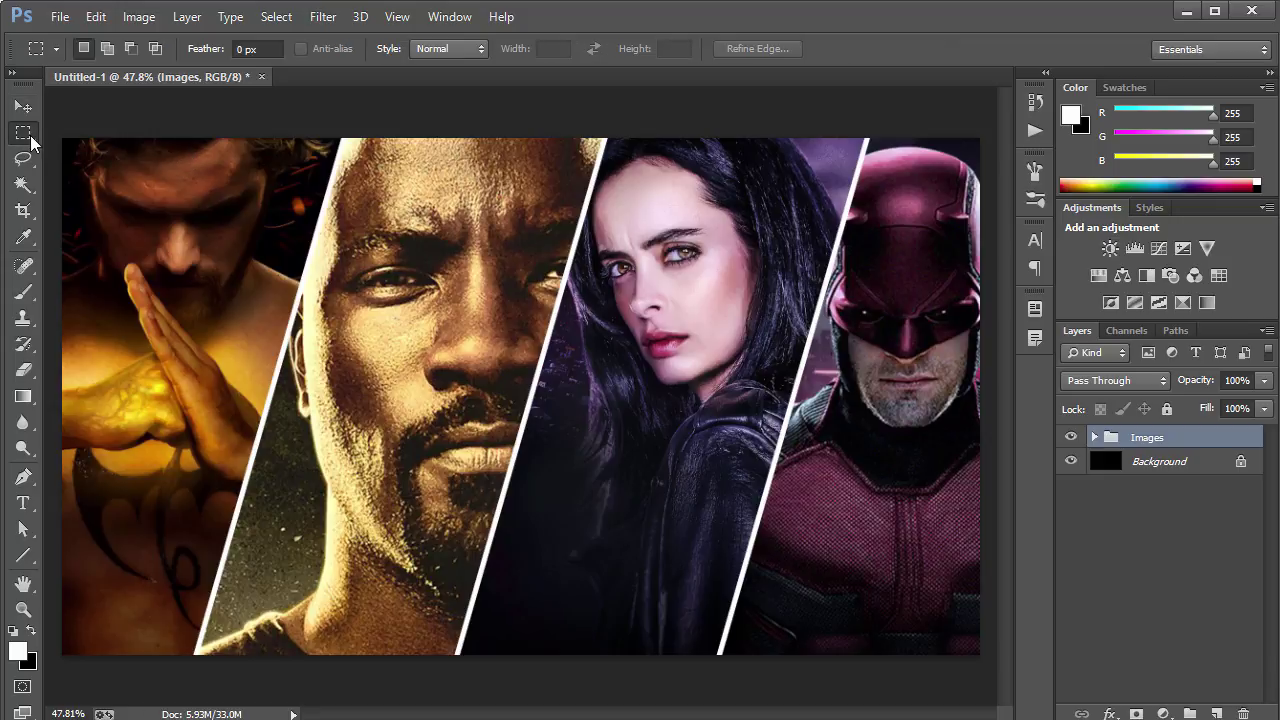
click(435, 48)
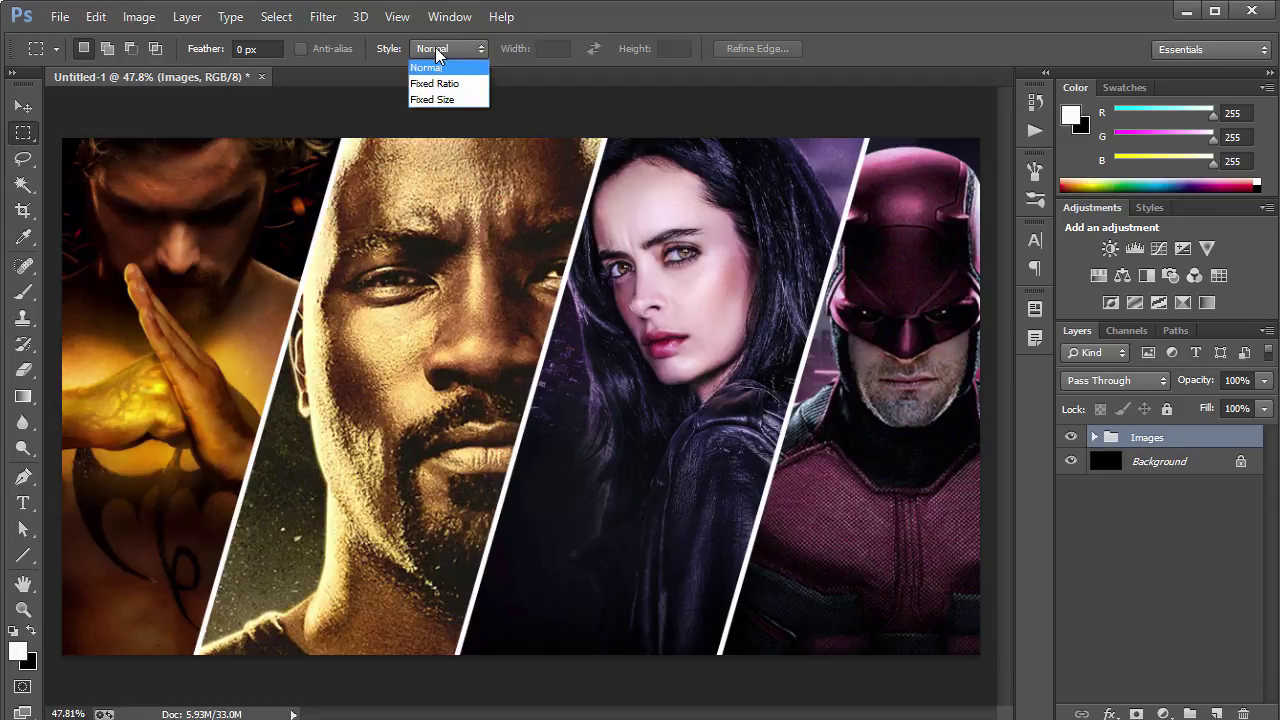
click(438, 100)
key(v)
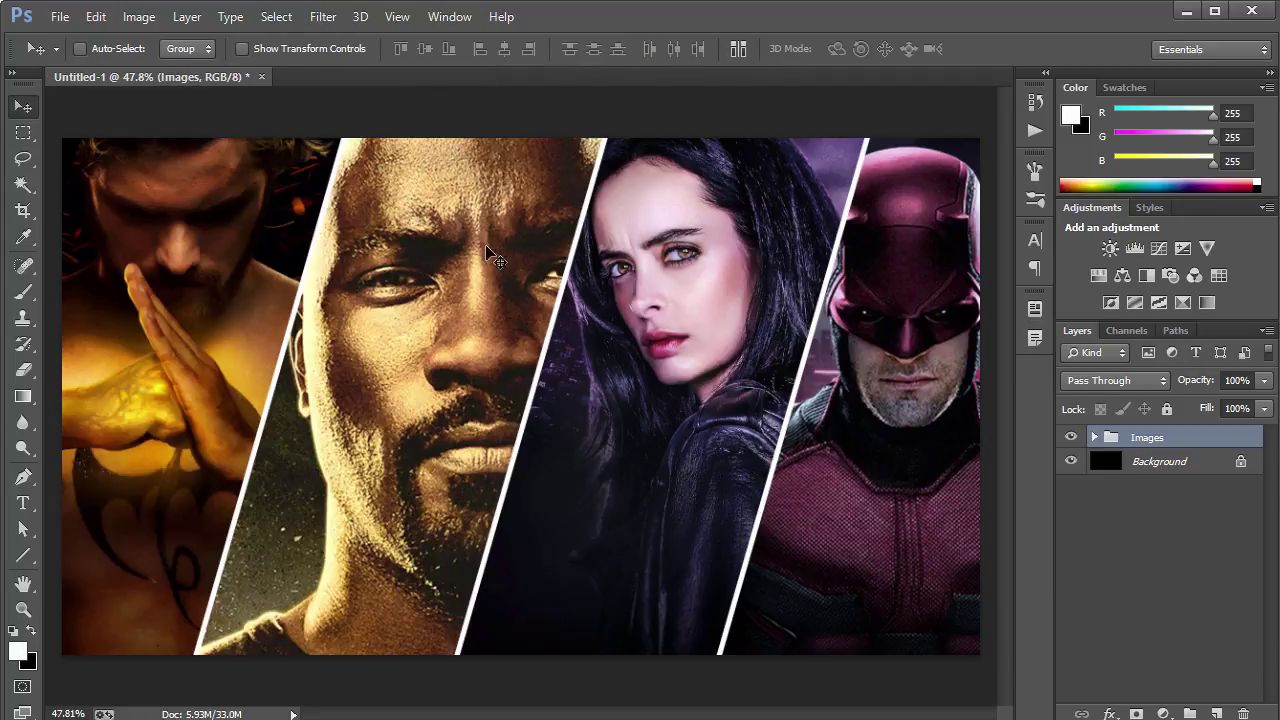
Add a new layer above the Images group and fill it with white.
click(1216, 713)
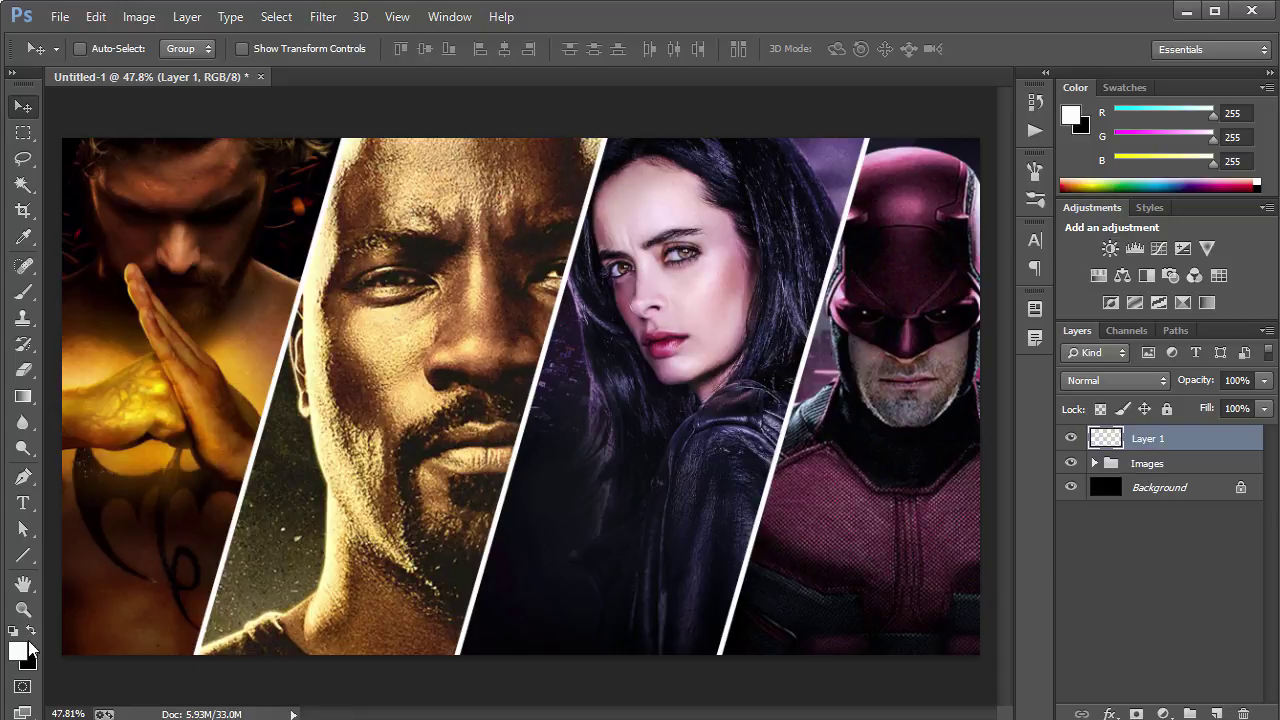
key(alt+BackSpace)
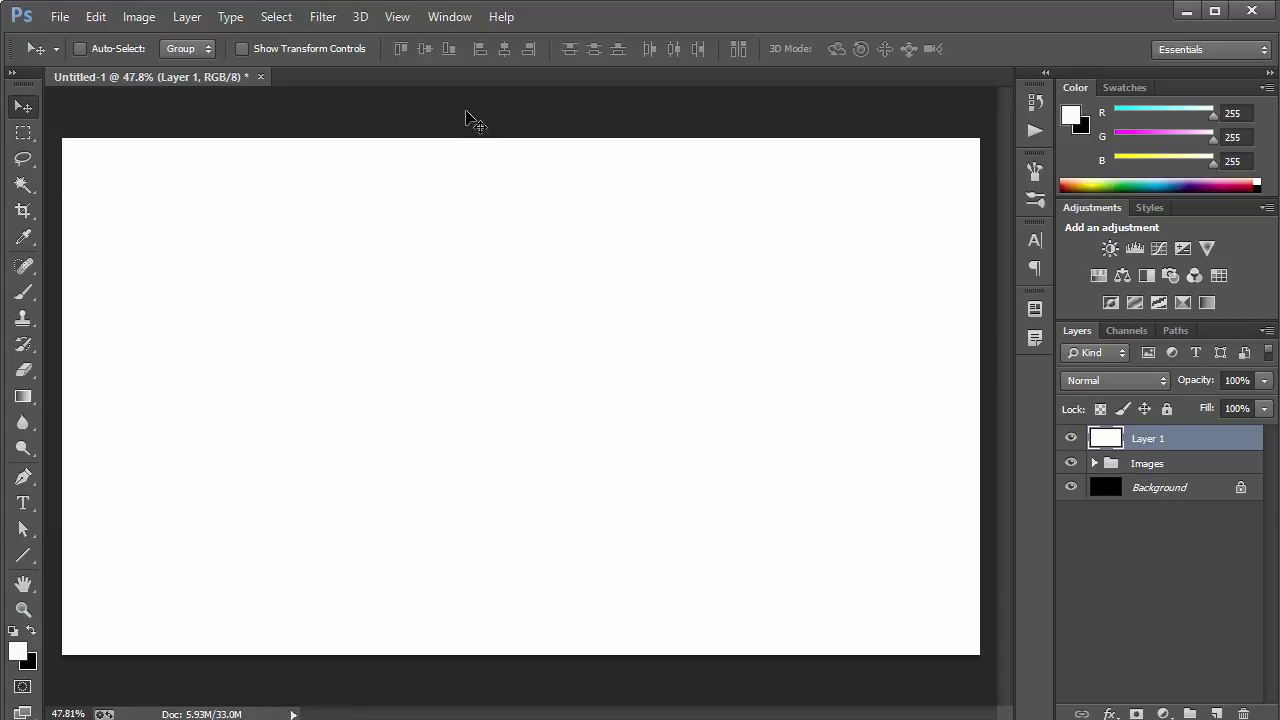
Make a fixed-size 1890 × 1050 px rectangular selection from the canvas's upper-left corner and fill it with black on a new layer.
click(23, 133)
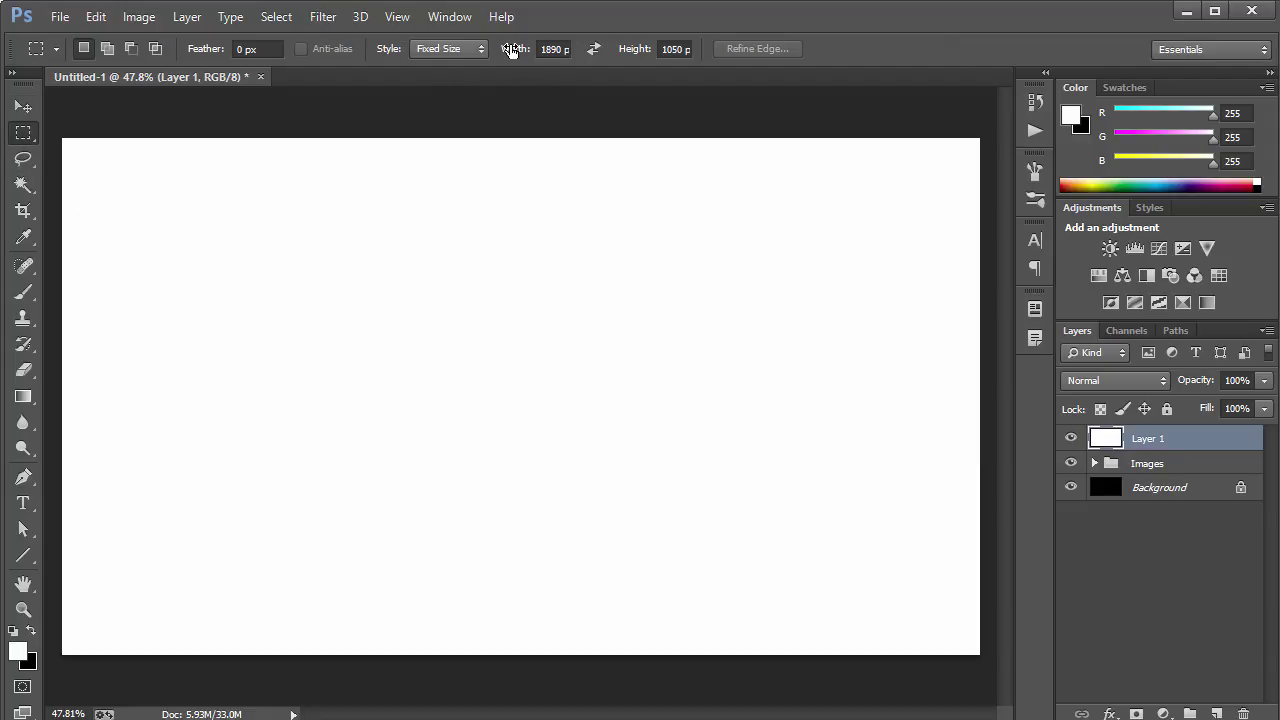
click(410, 48)
click(443, 102)
click(64, 141)
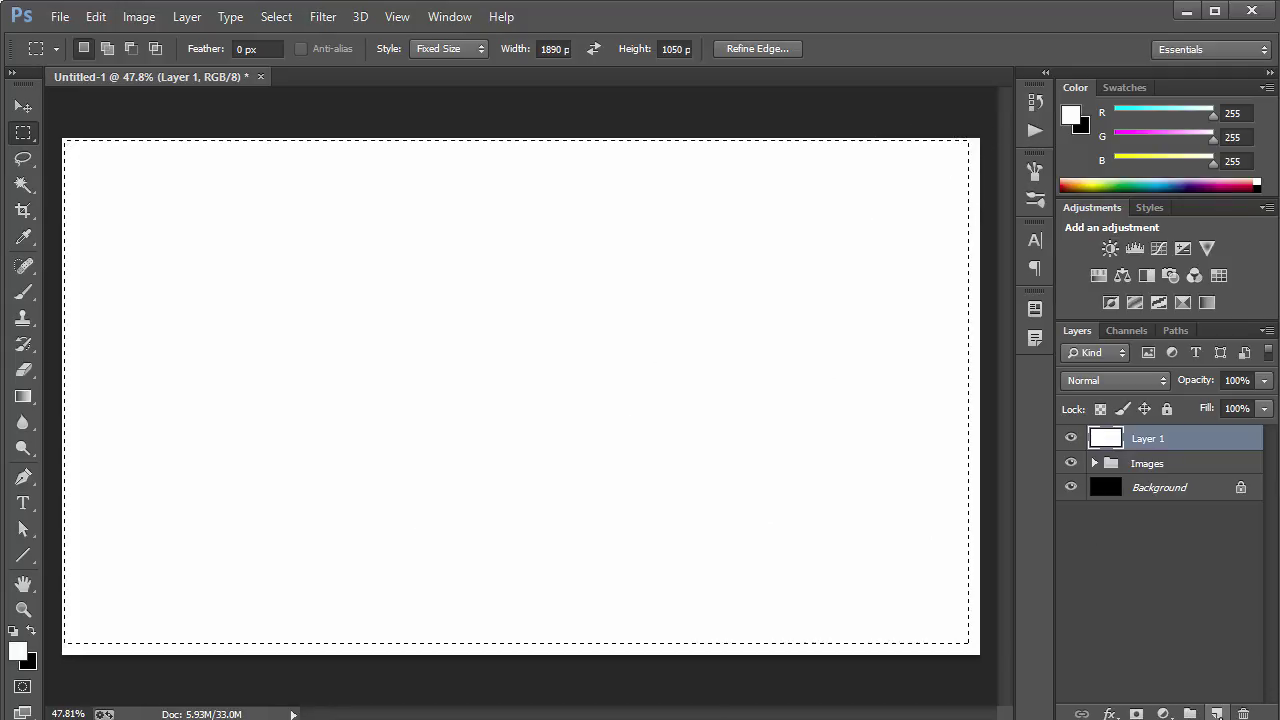
click(1216, 714)
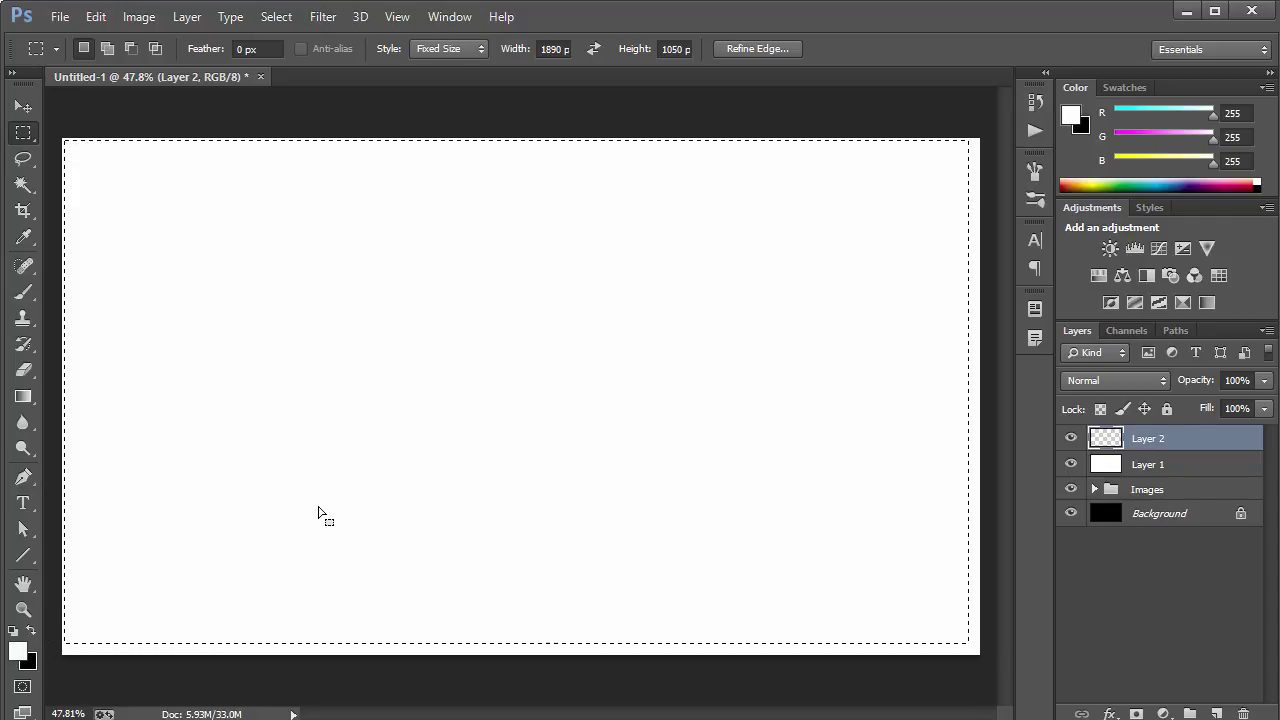
key(ctrl+BackSpace)
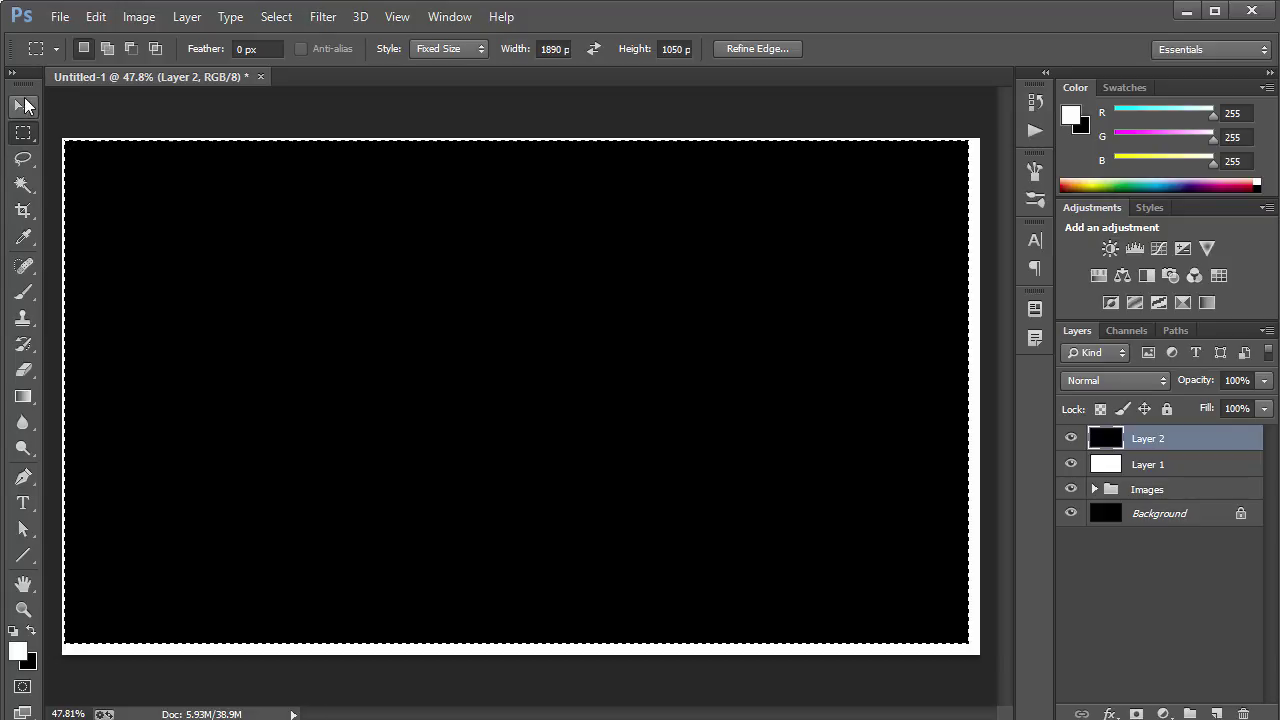
key(ctrl+d)
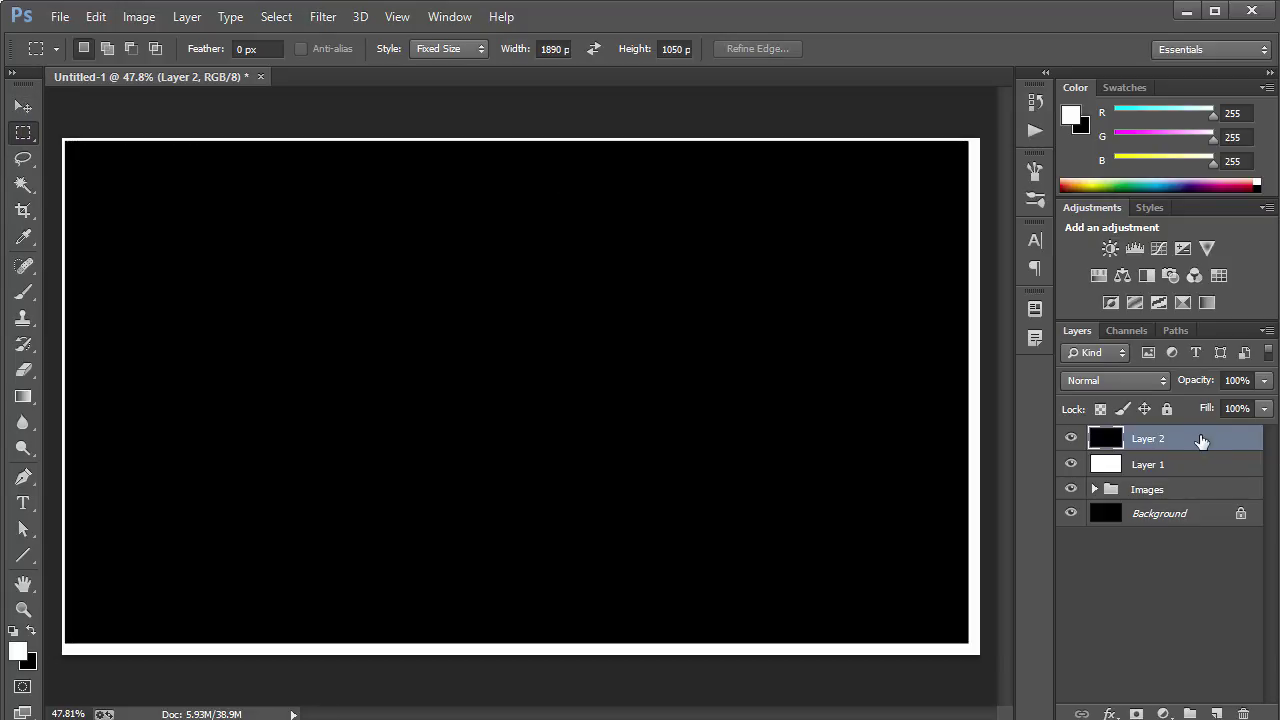
Center the black rectangle on the canvas both horizontally and vertically.
key(ctrl+a)
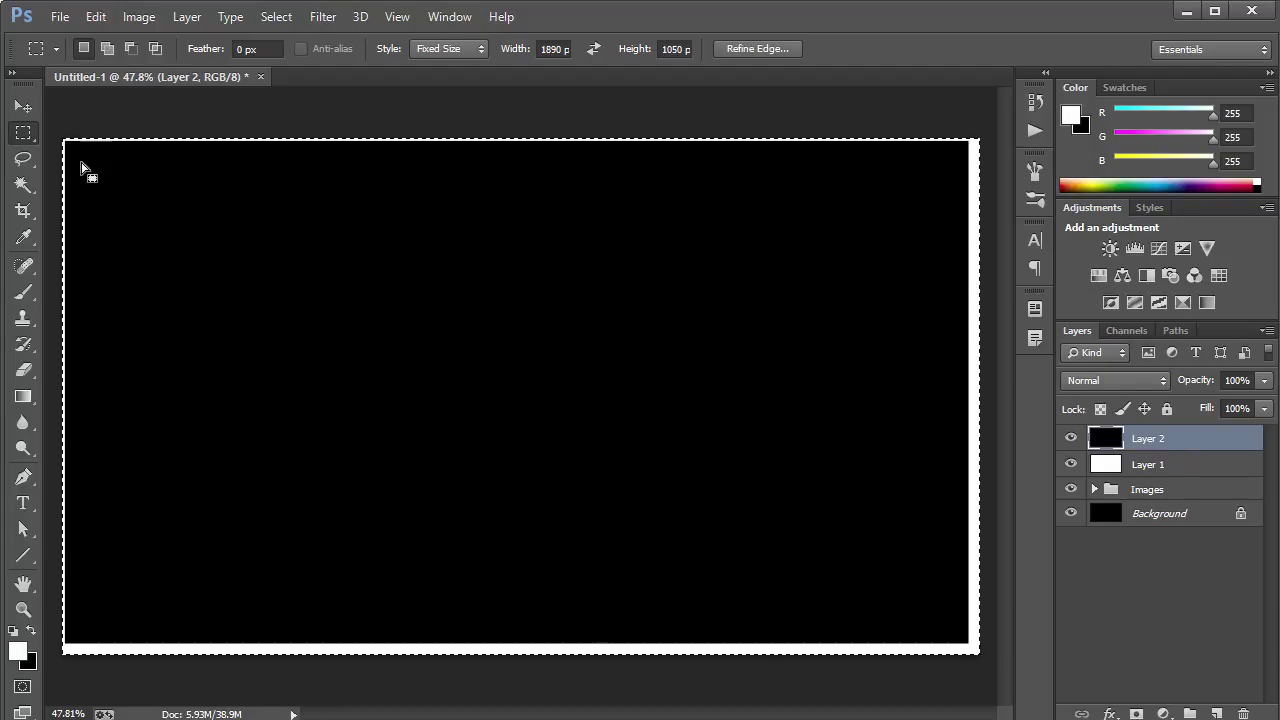
key(v)
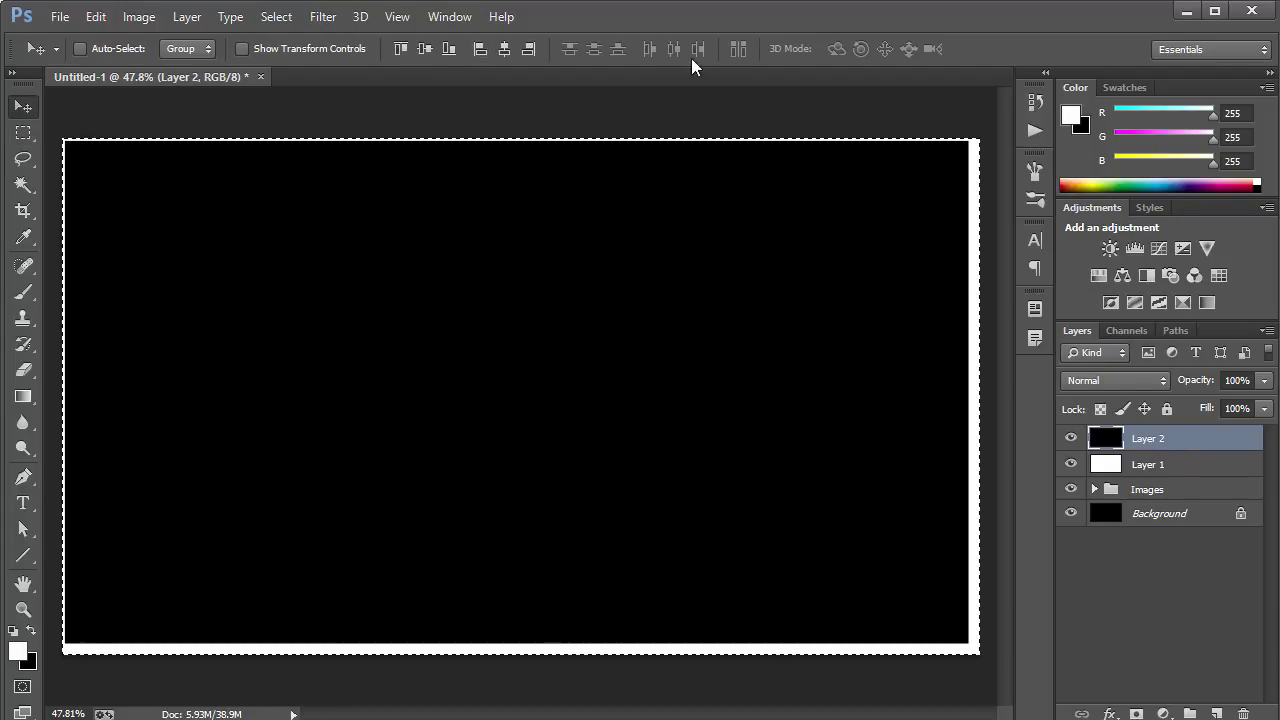
click(505, 50)
click(426, 52)
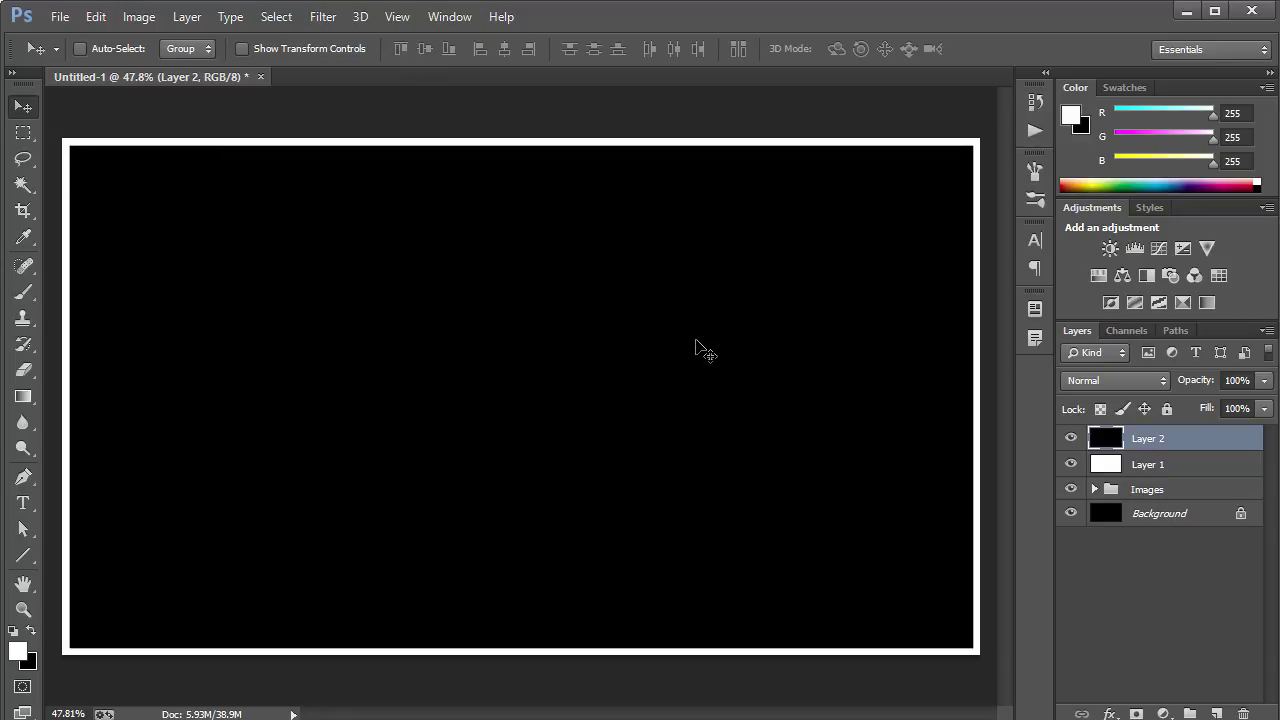
Cut the black rectangle's area out of the white layer to leave a white border, and hide the black layer.
drag(1100, 441, 1102, 444)
ctrl+click(1103, 443)
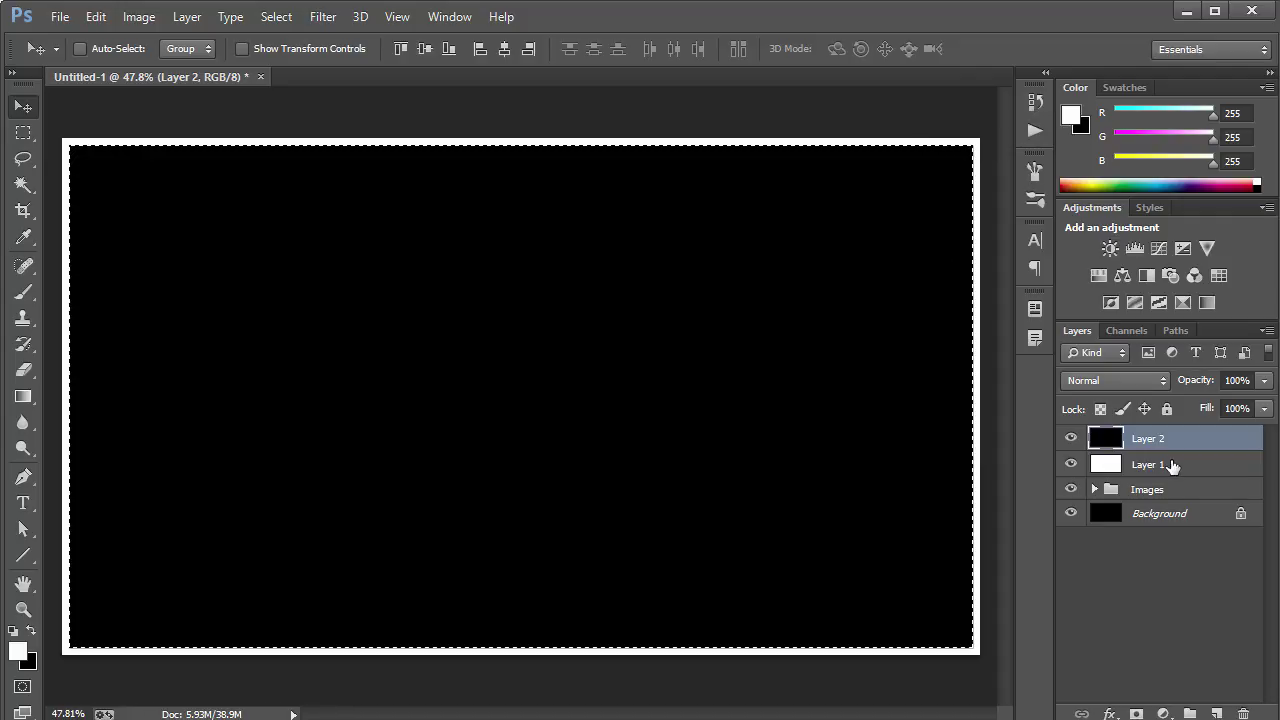
click(1168, 464)
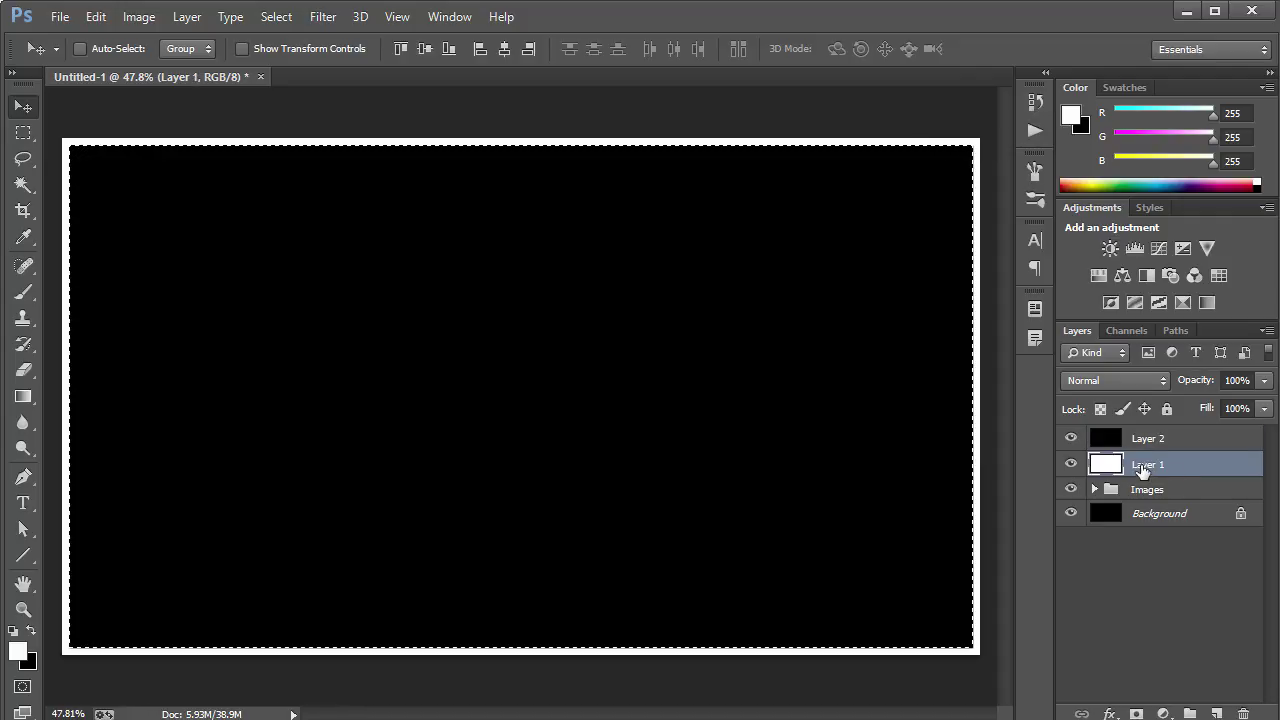
key(Delete)
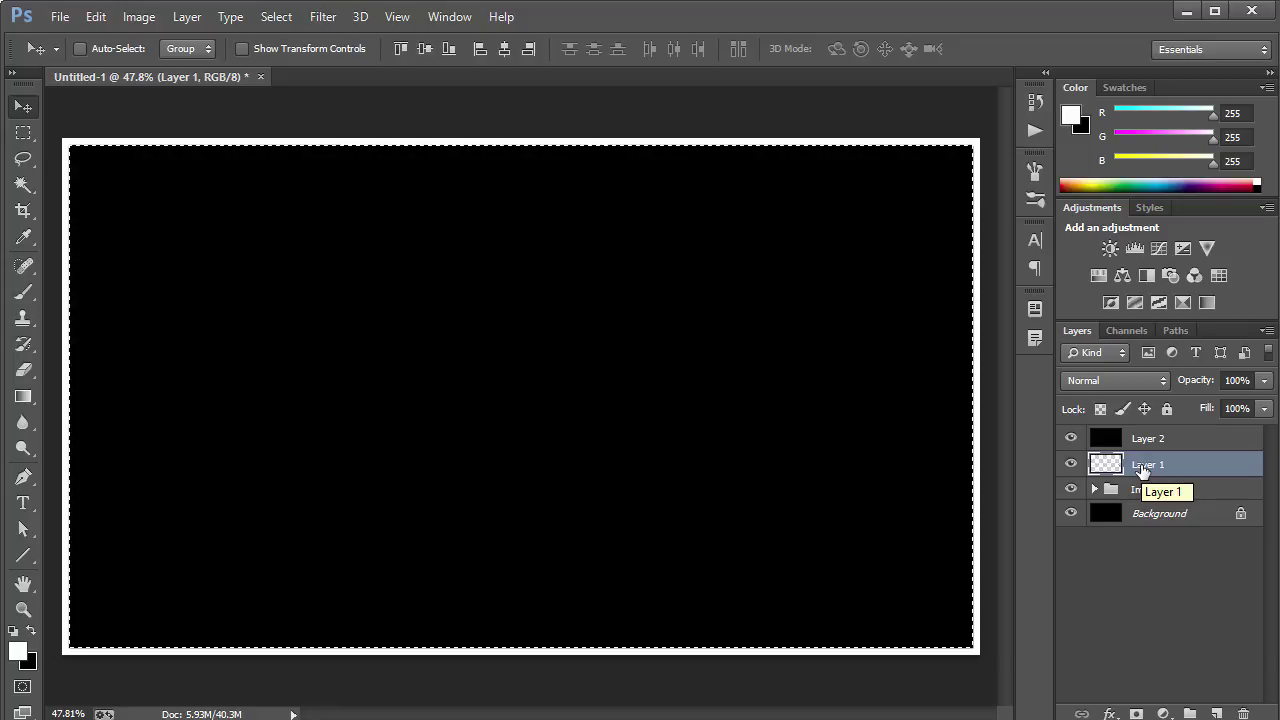
click(1071, 438)
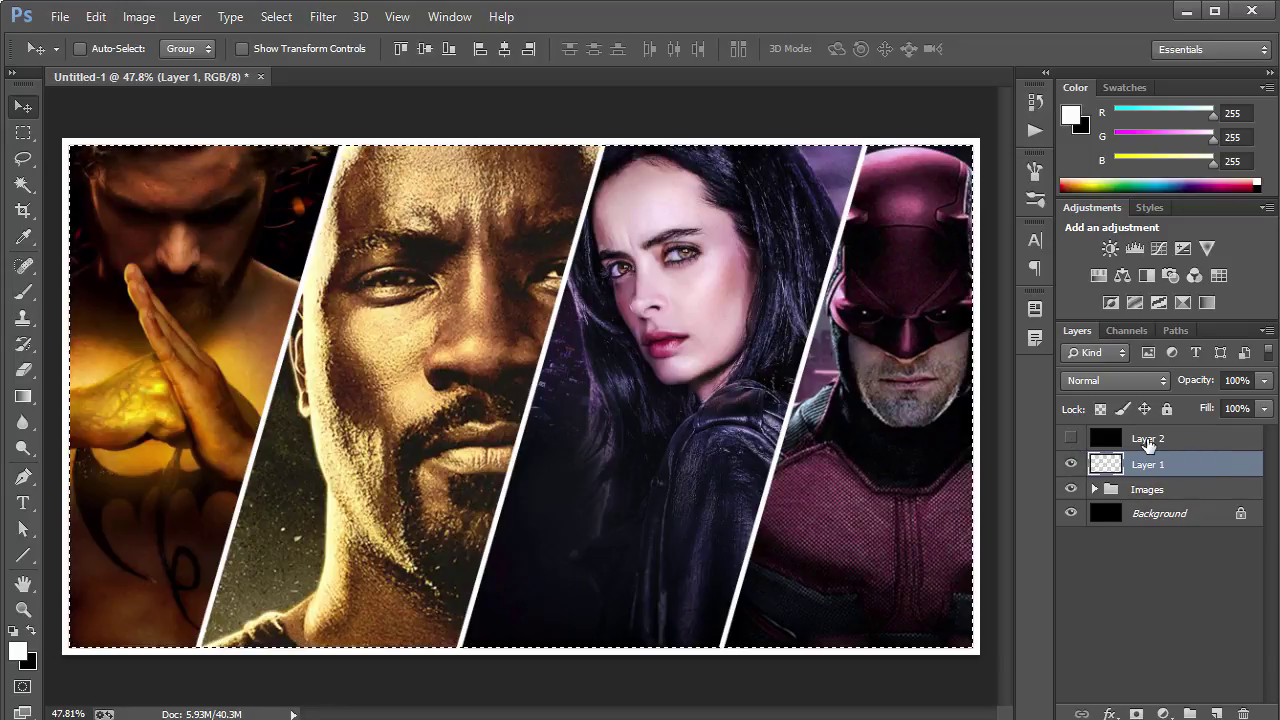
key(ctrl+d)
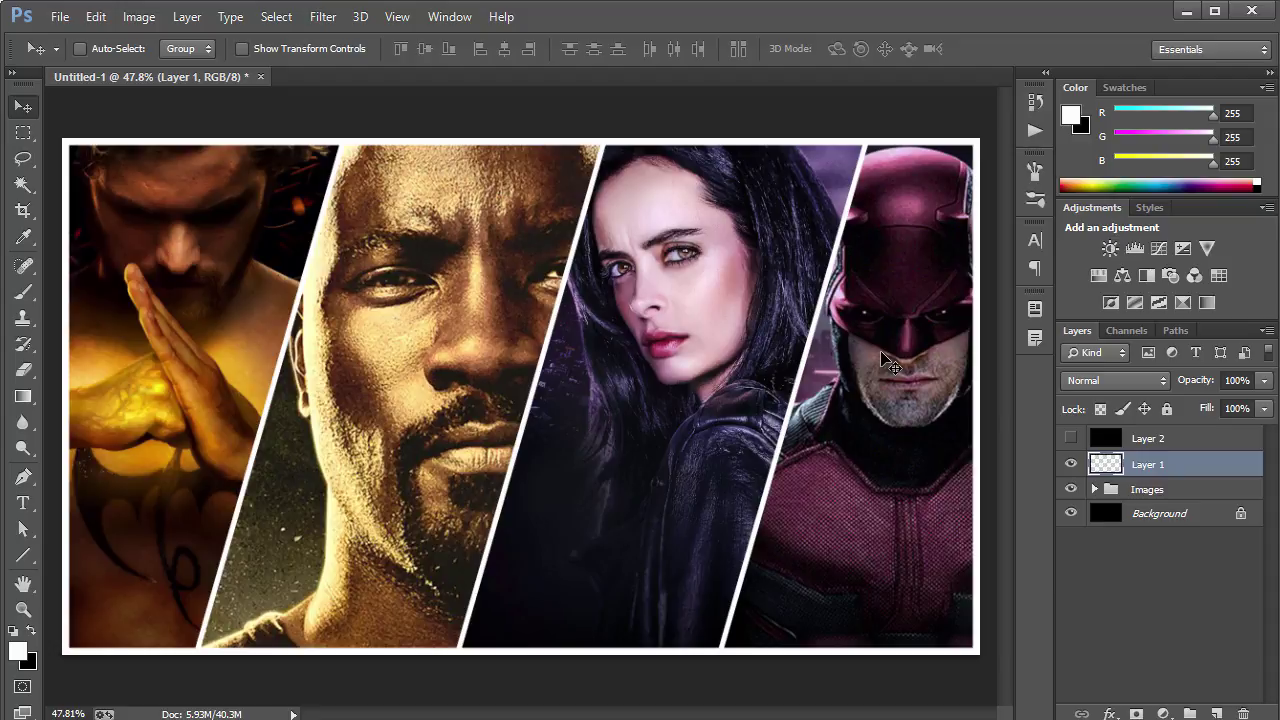
Try the Overlay blend mode on the white border layer and return it to Normal.
click(1131, 380)
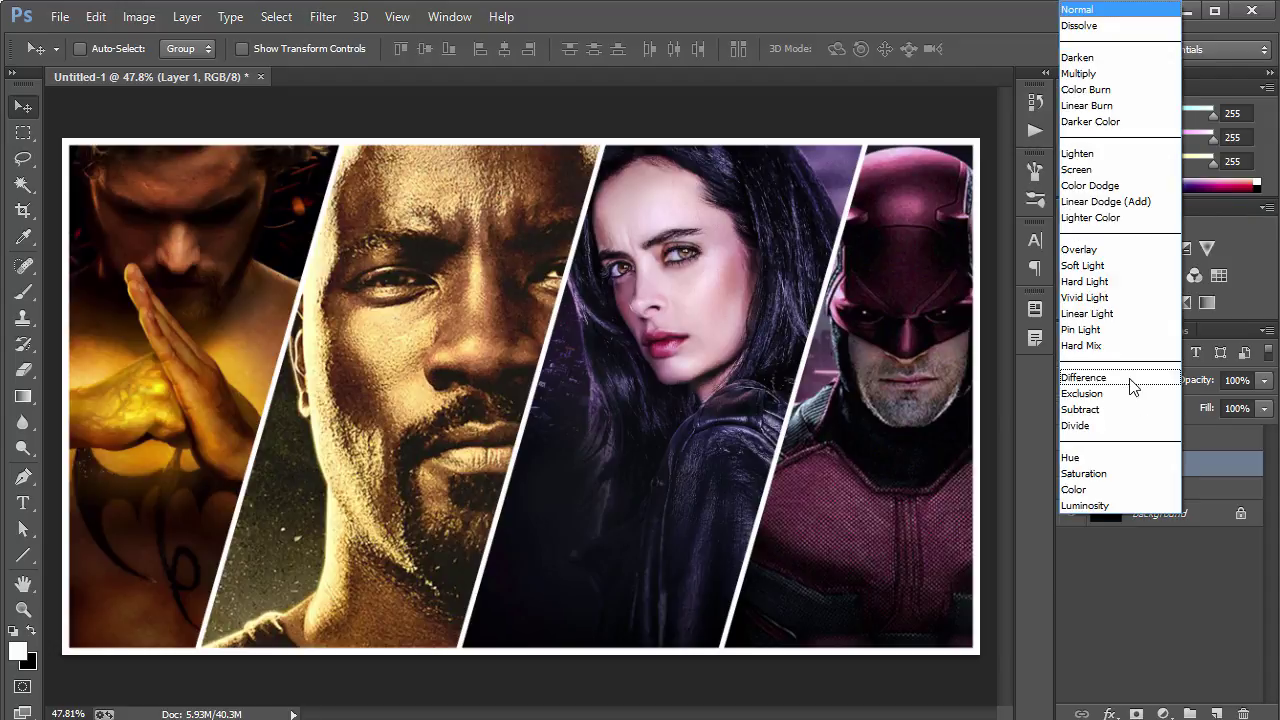
click(1122, 256)
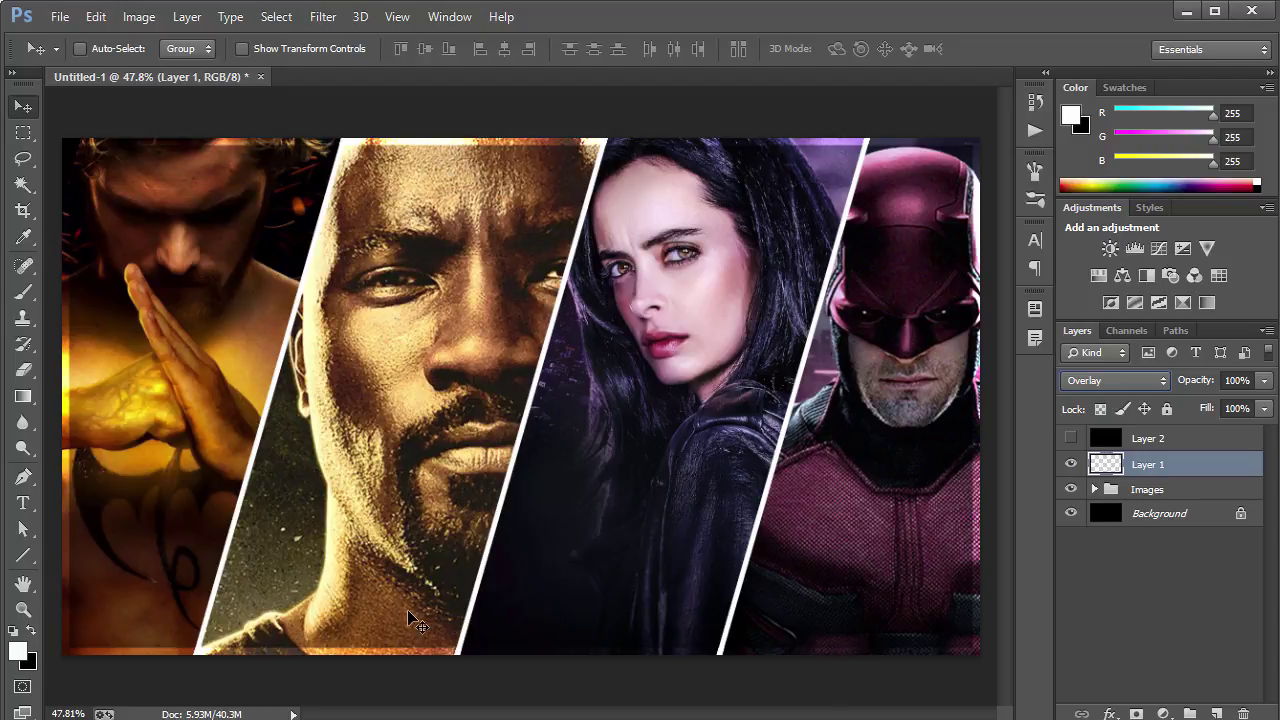
click(1082, 381)
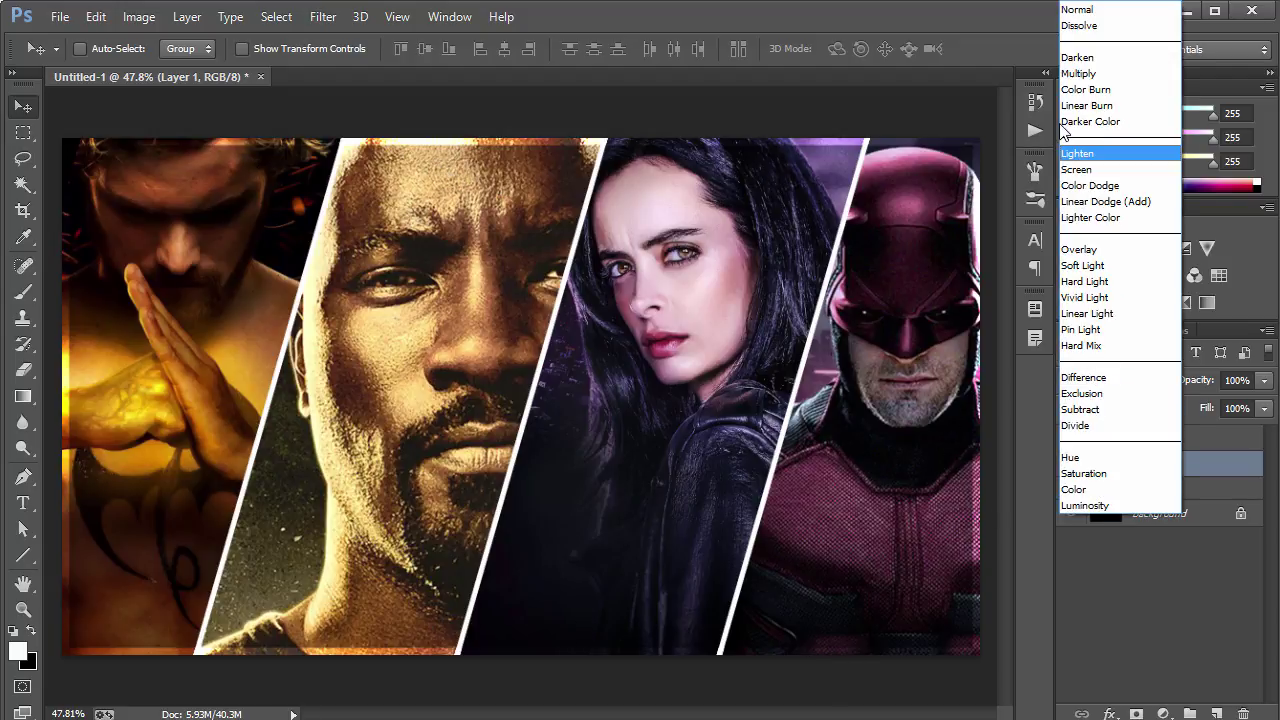
click(1090, 10)
Add a drop shadow to the white border layer with 100% opacity, a 0° angle and a 27 px size.
click(1200, 488)
double_click(1200, 466)
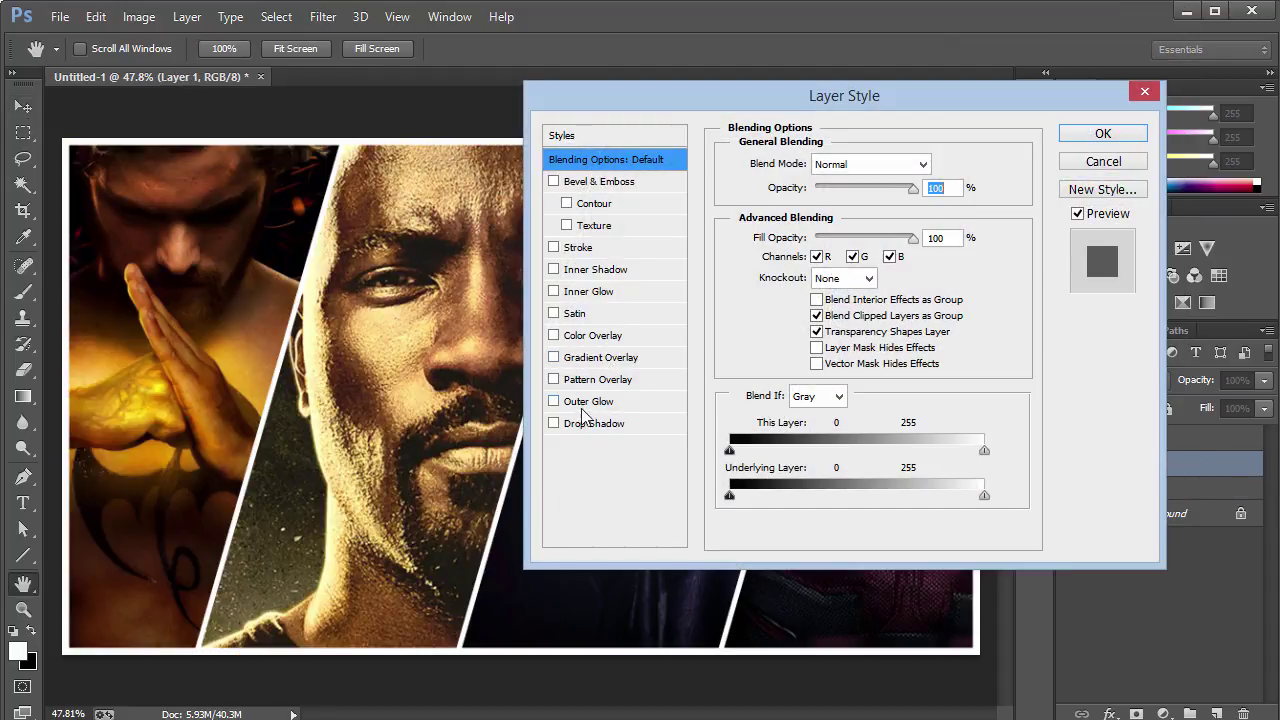
click(585, 424)
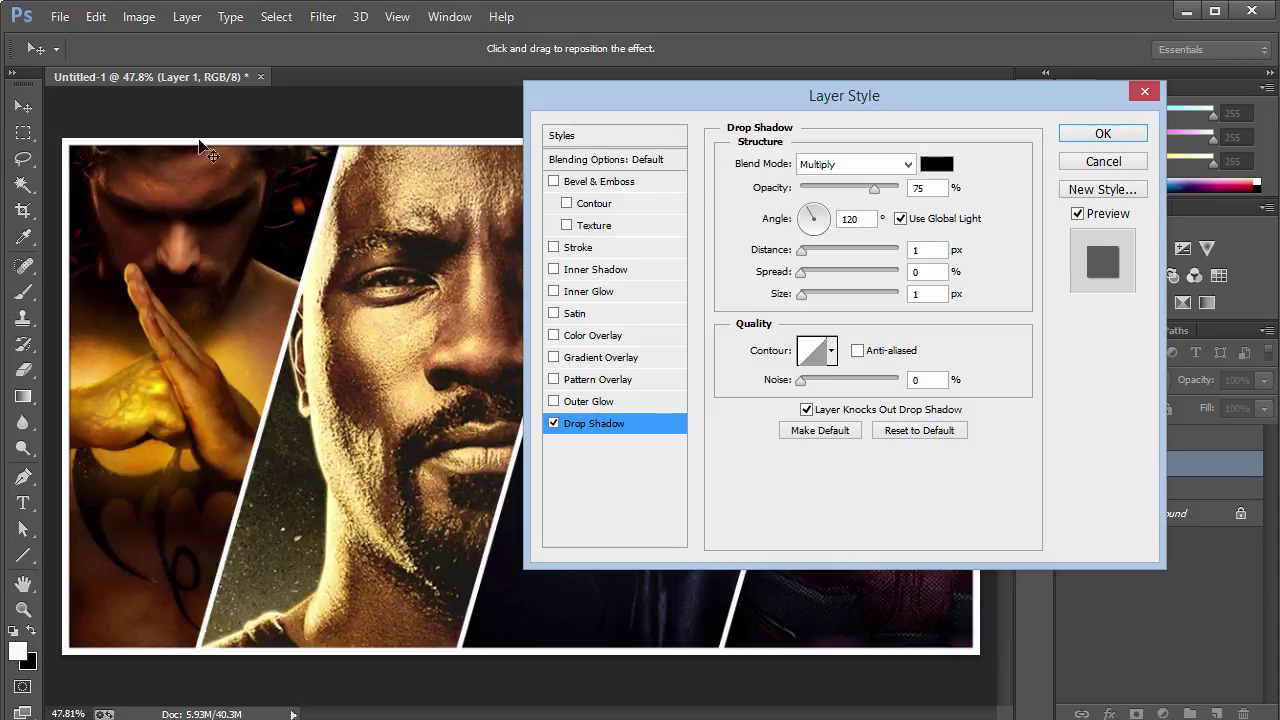
drag(876, 189, 1093, 166)
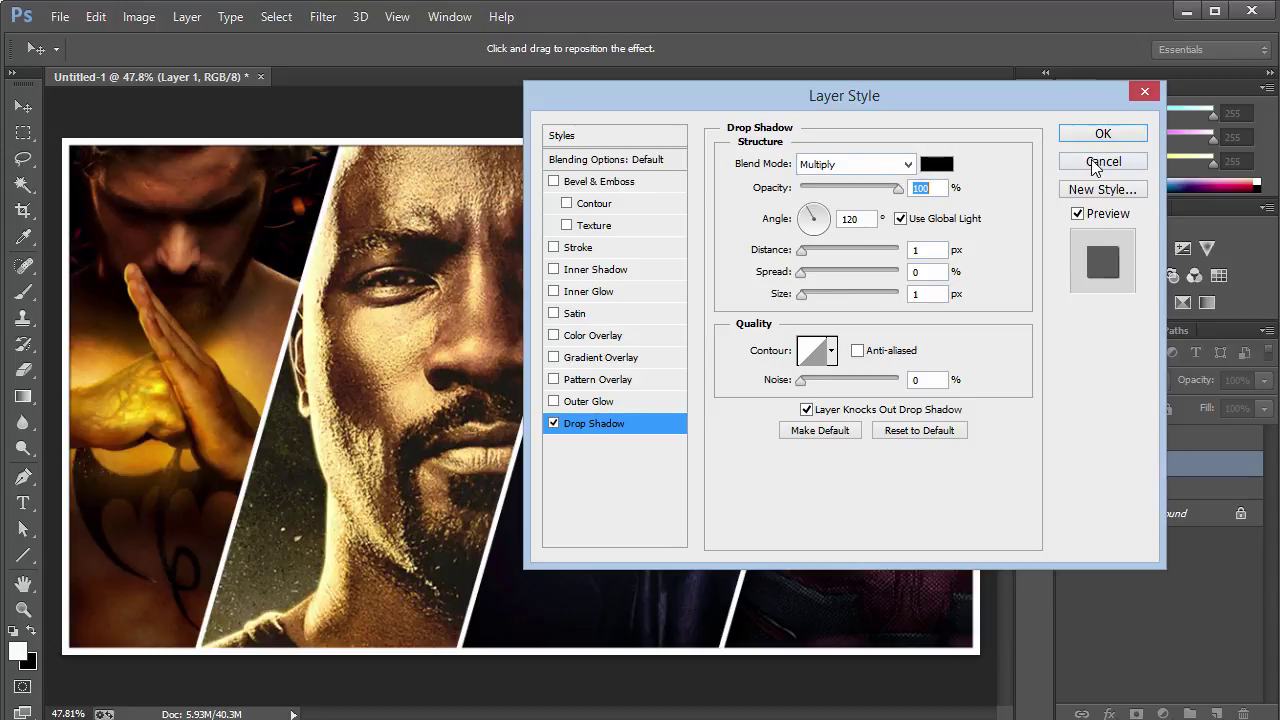
double_click(858, 219)
text(0)
drag(802, 293, 831, 292)
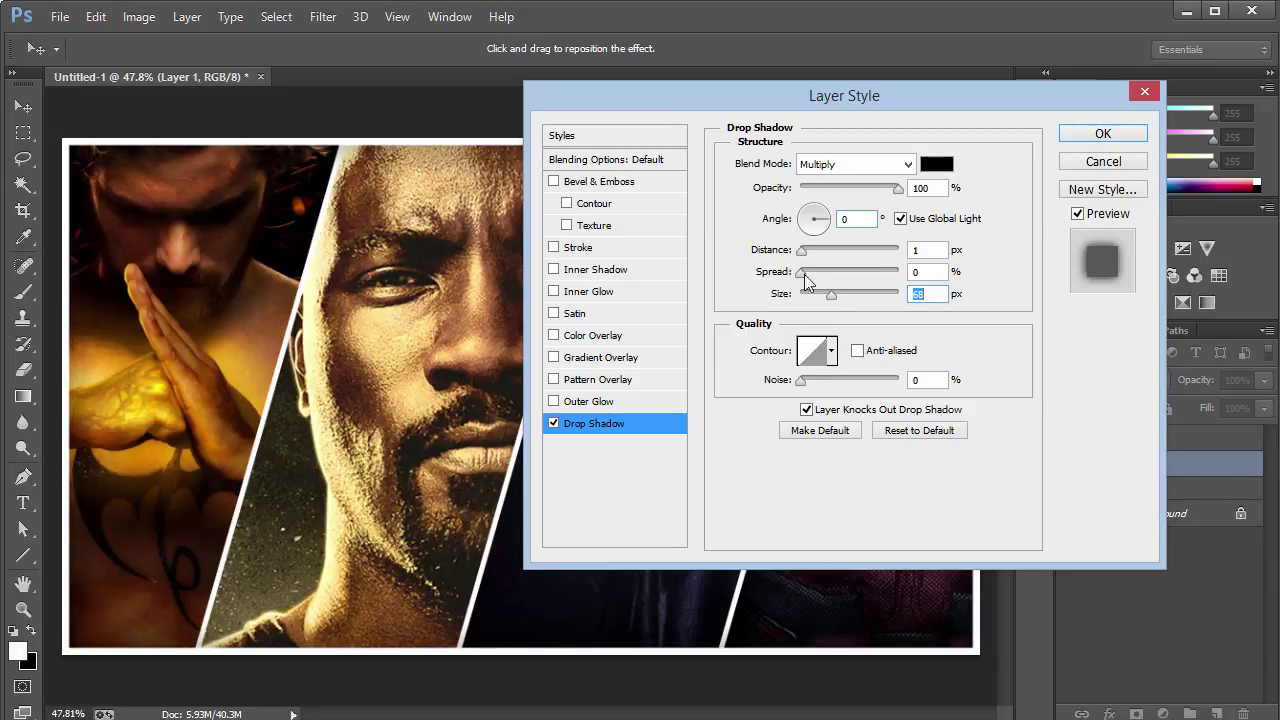
mouse_move(833, 295)
mouse_down()
mouse_move(864, 292)
mouse_move(779, 303)
mouse_move(816, 297)
mouse_up()
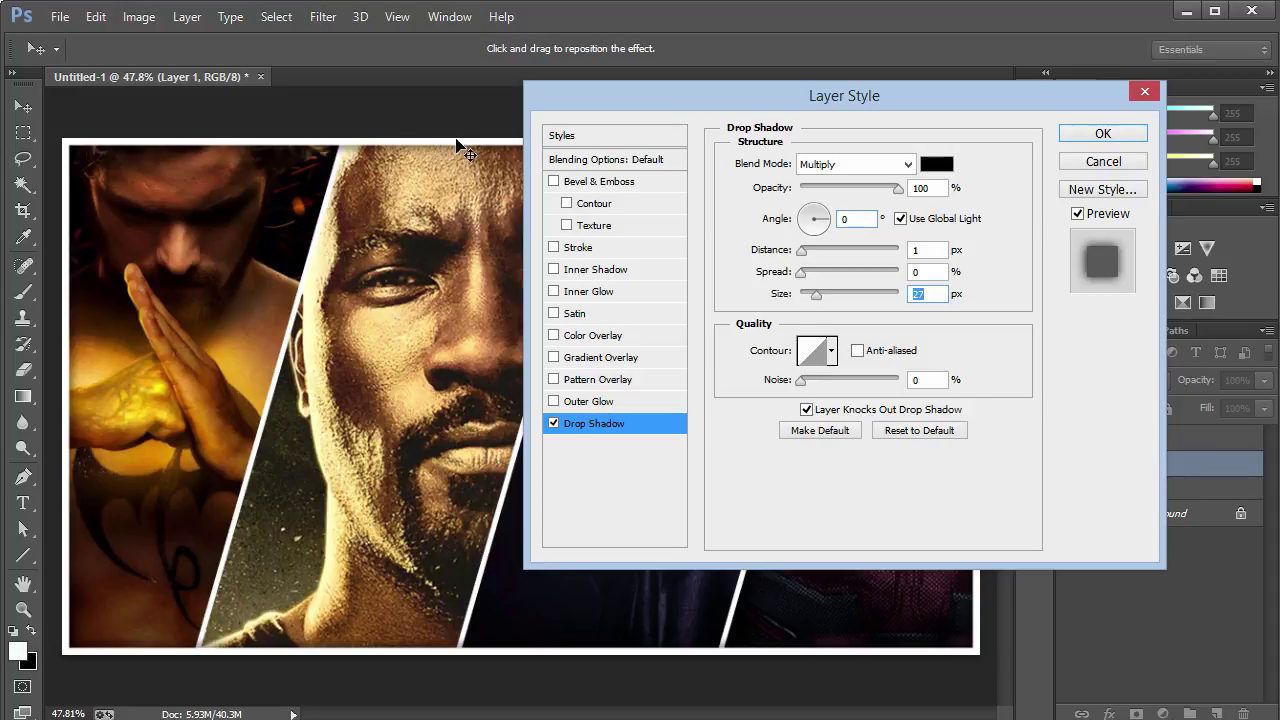
click(1102, 134)
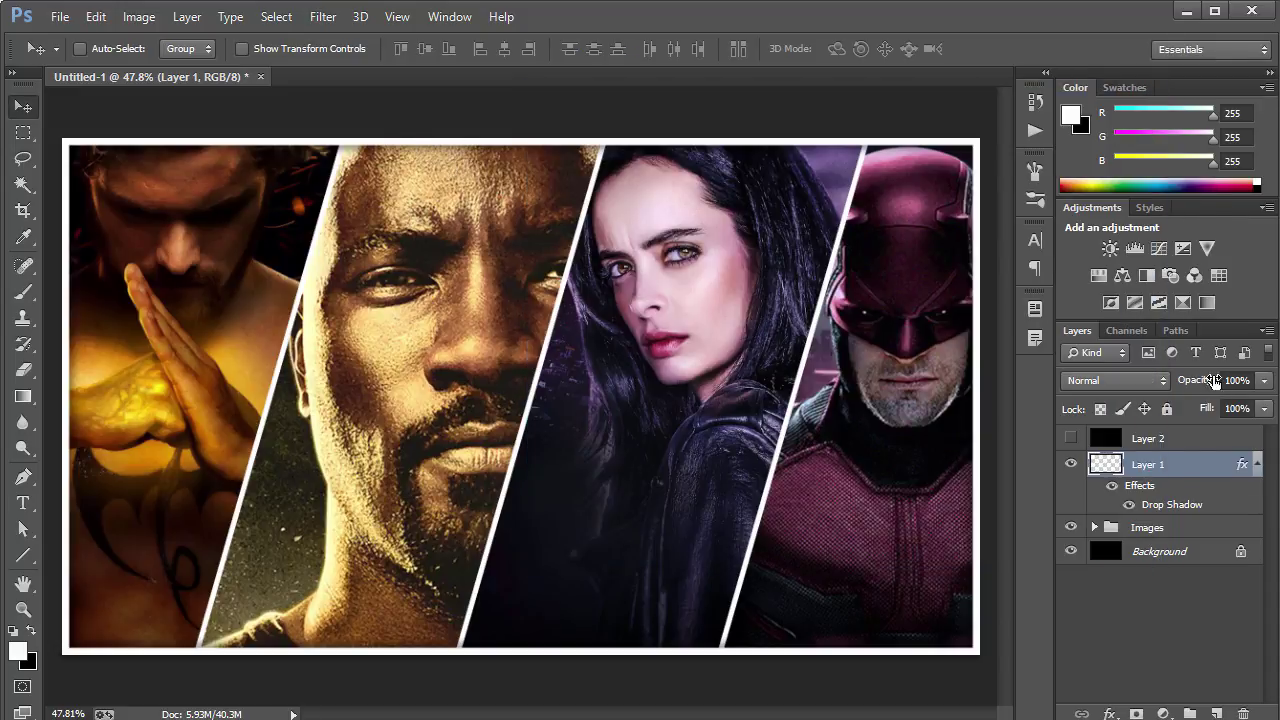
Set the border layer's blend mode to Overlay and duplicate the layer.
click(1135, 382)
click(1090, 246)
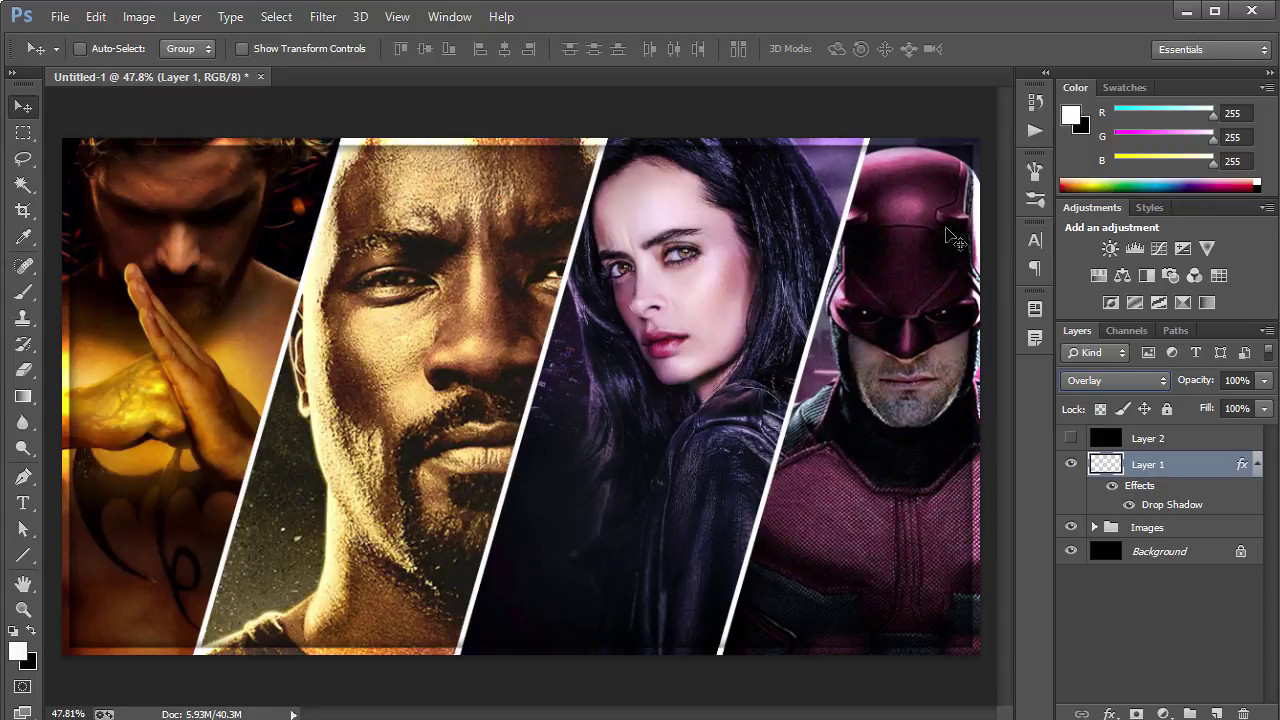
key(ctrl+j)
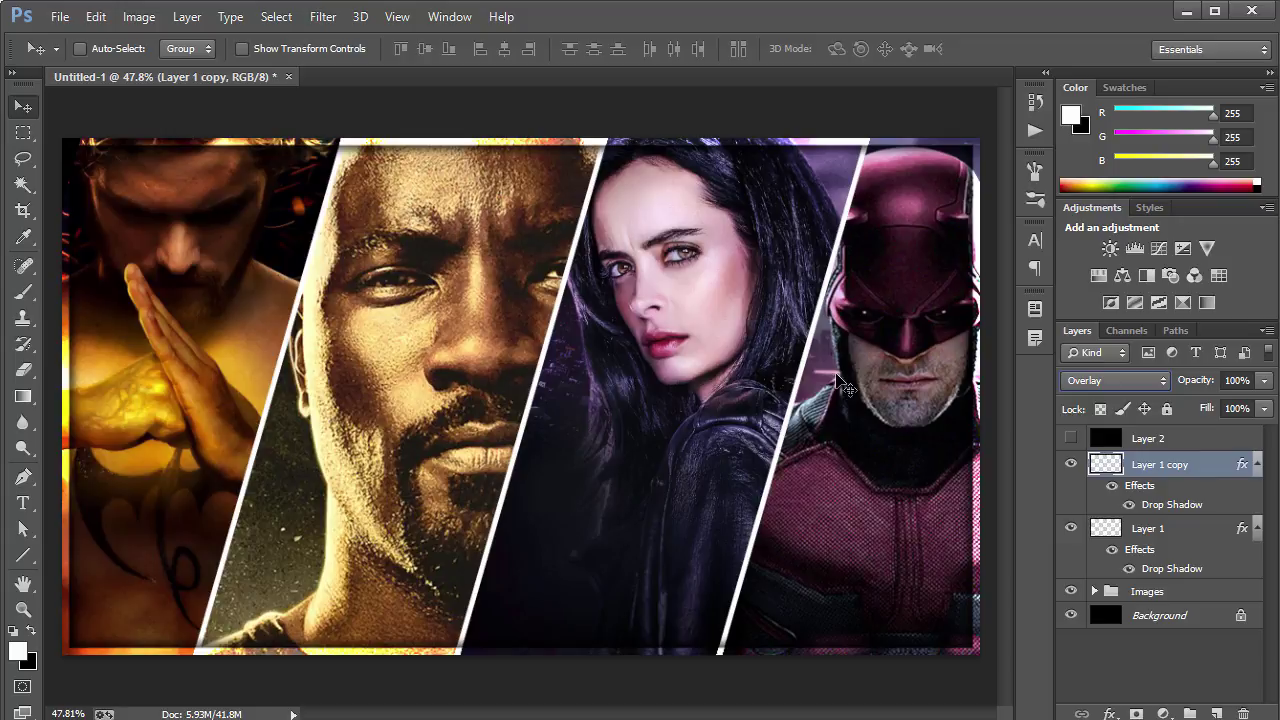
Rename the duplicated border layer Border 1 and the original Border 2, and delete the hidden black layer.
click(1257, 464)
click(1257, 490)
double_click(1164, 465)
text(Border 1)
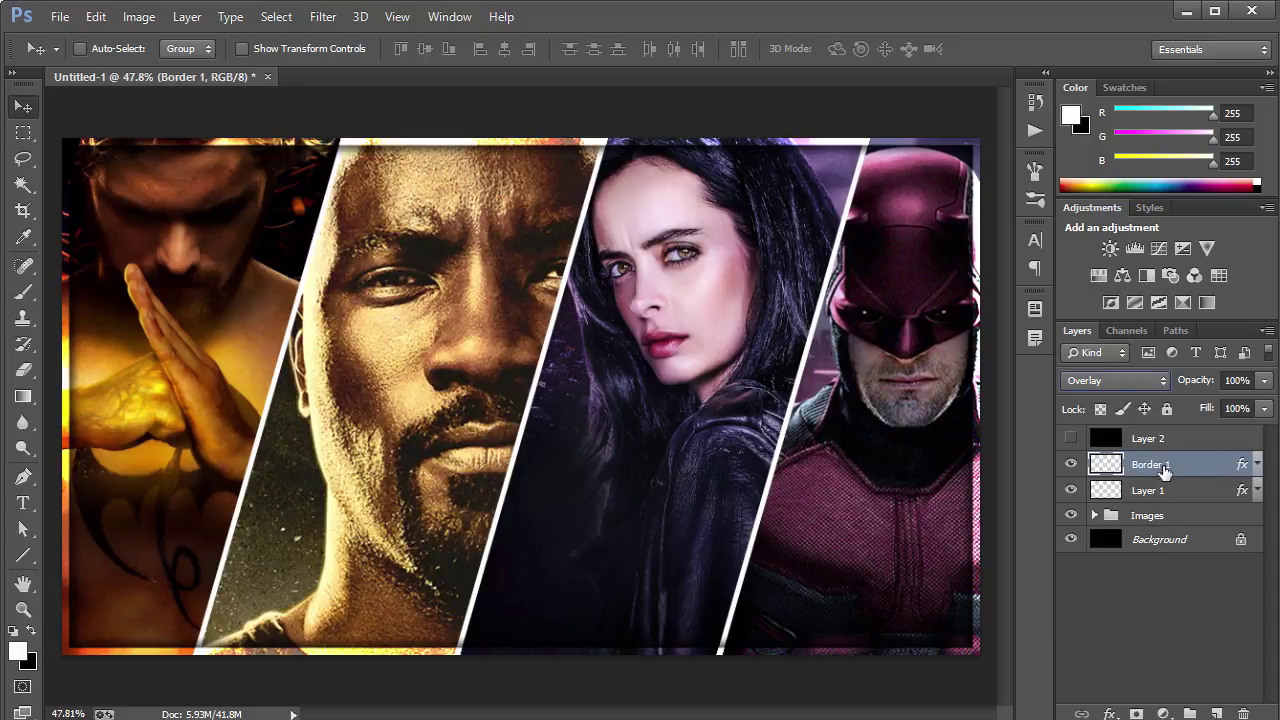
double_click(1153, 489)
text(B)
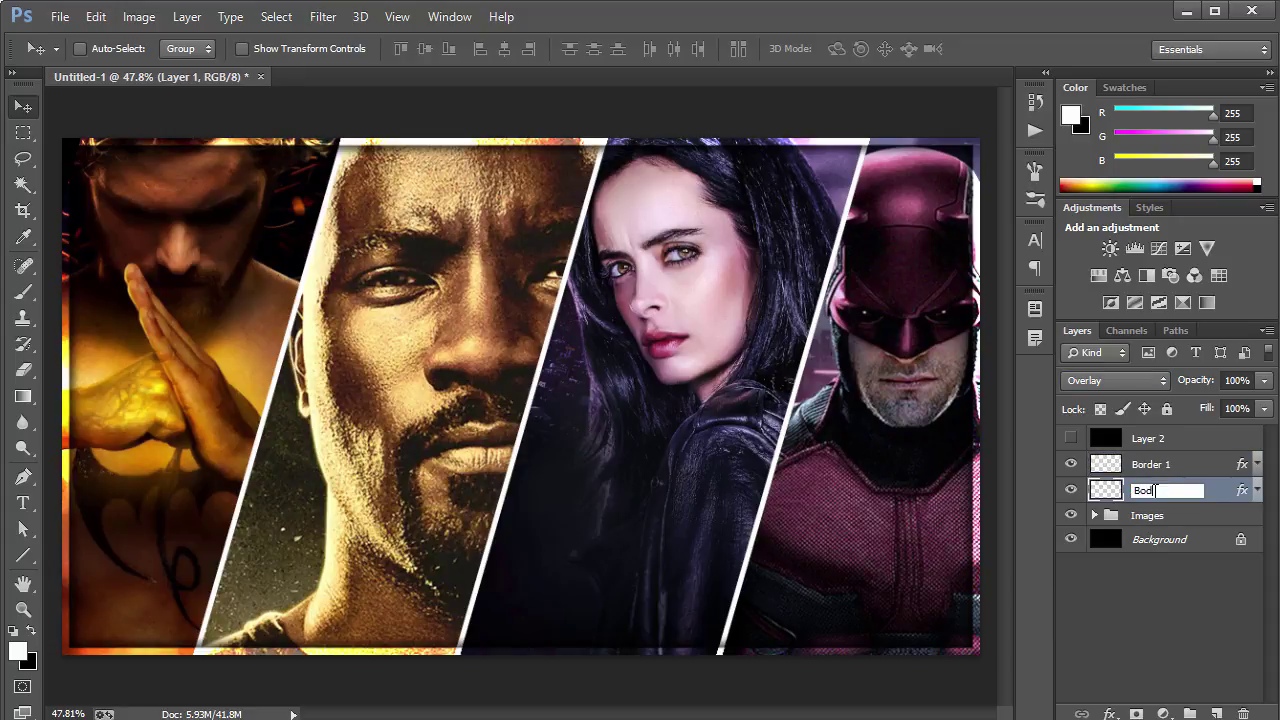
text(order 2)
key(Return)
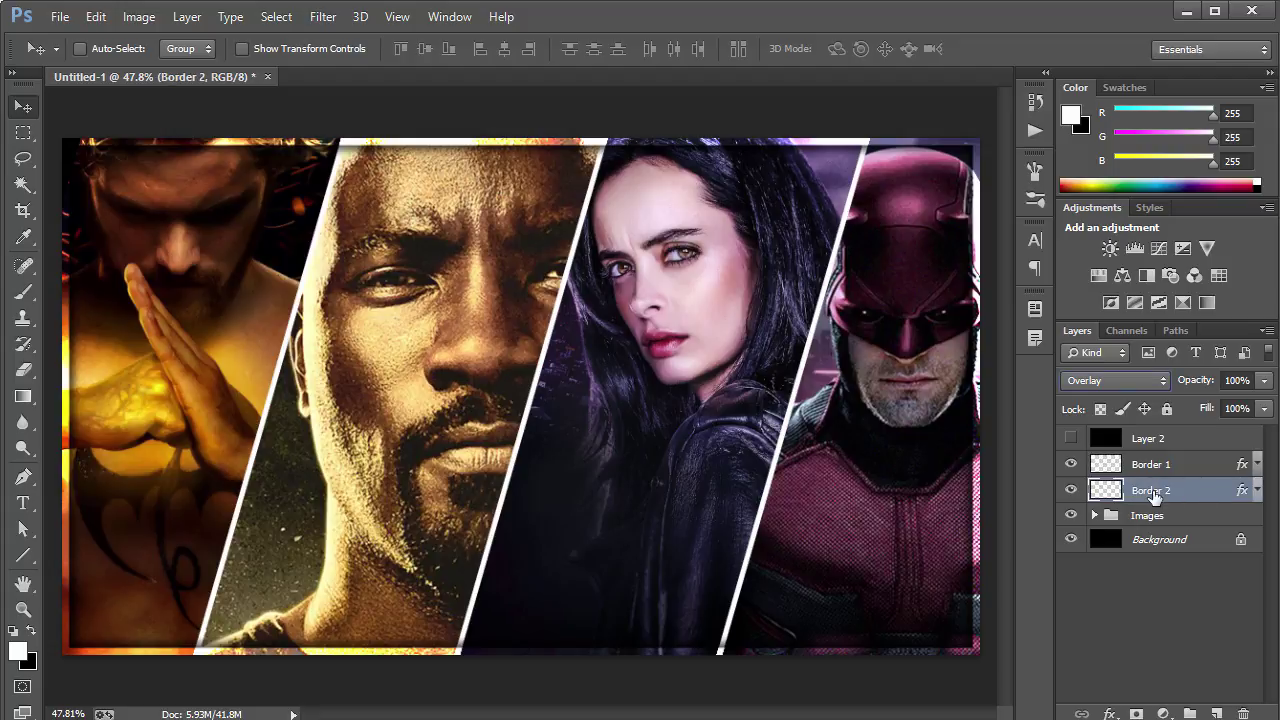
click(1095, 452)
key(Delete)
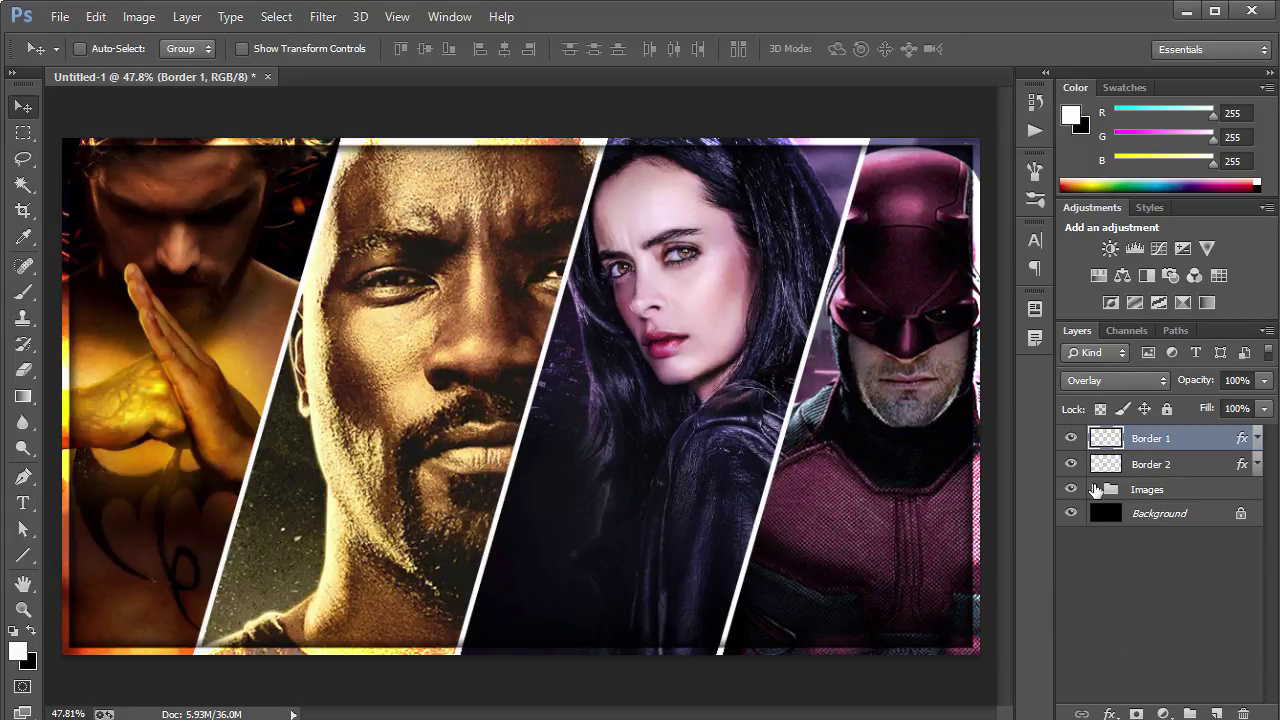
Draw a rectangle shape about 980 × 406 px over the middle of the canvas, above the border layers.
click(26, 134)
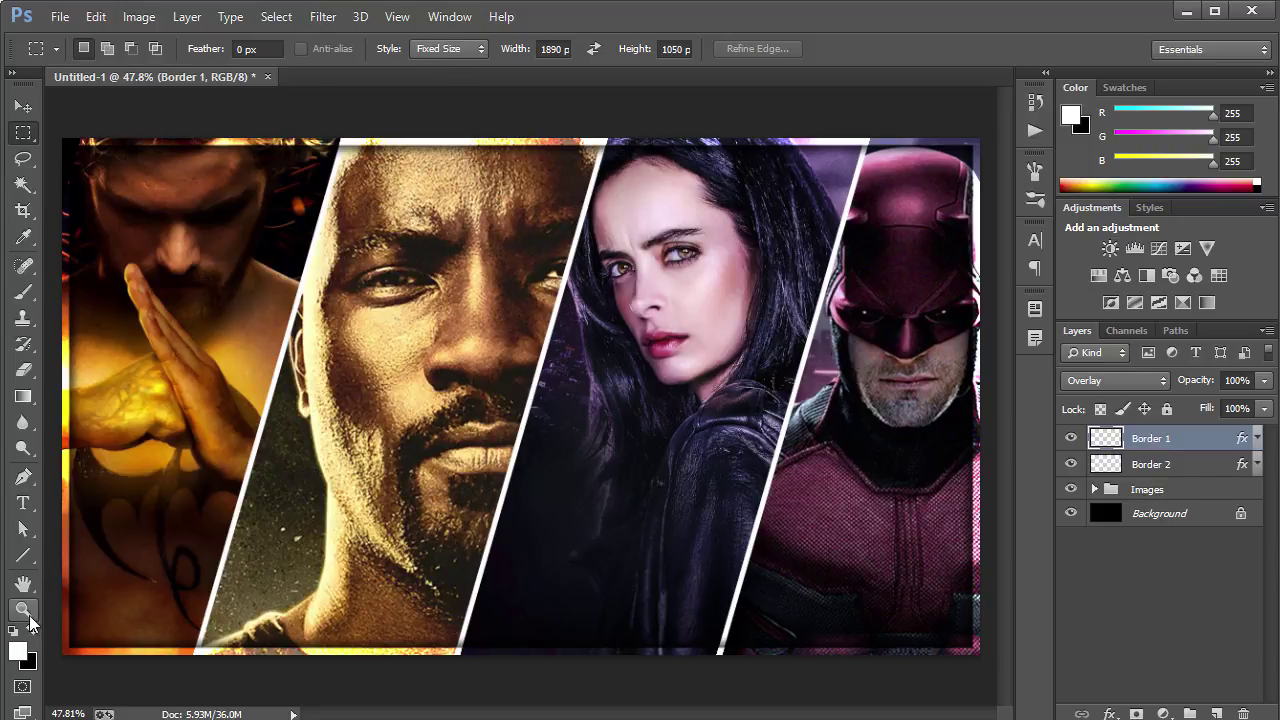
click(26, 562)
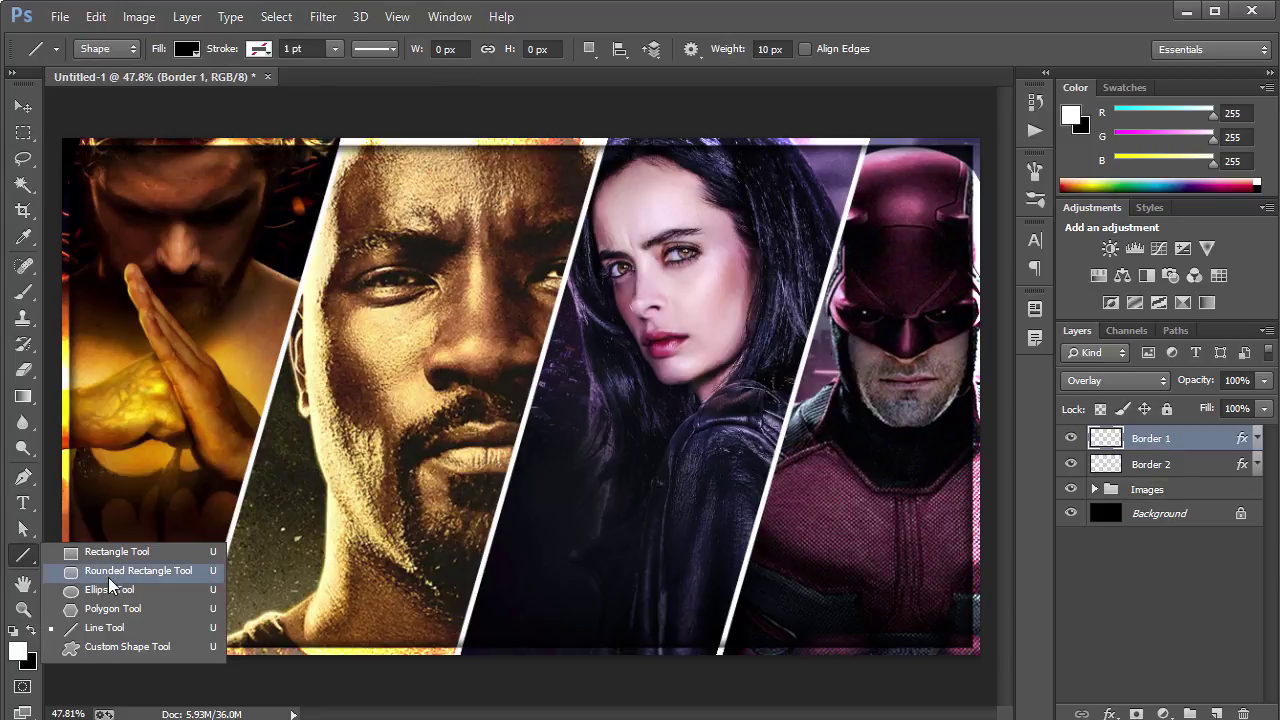
click(110, 547)
drag(298, 300, 765, 495)
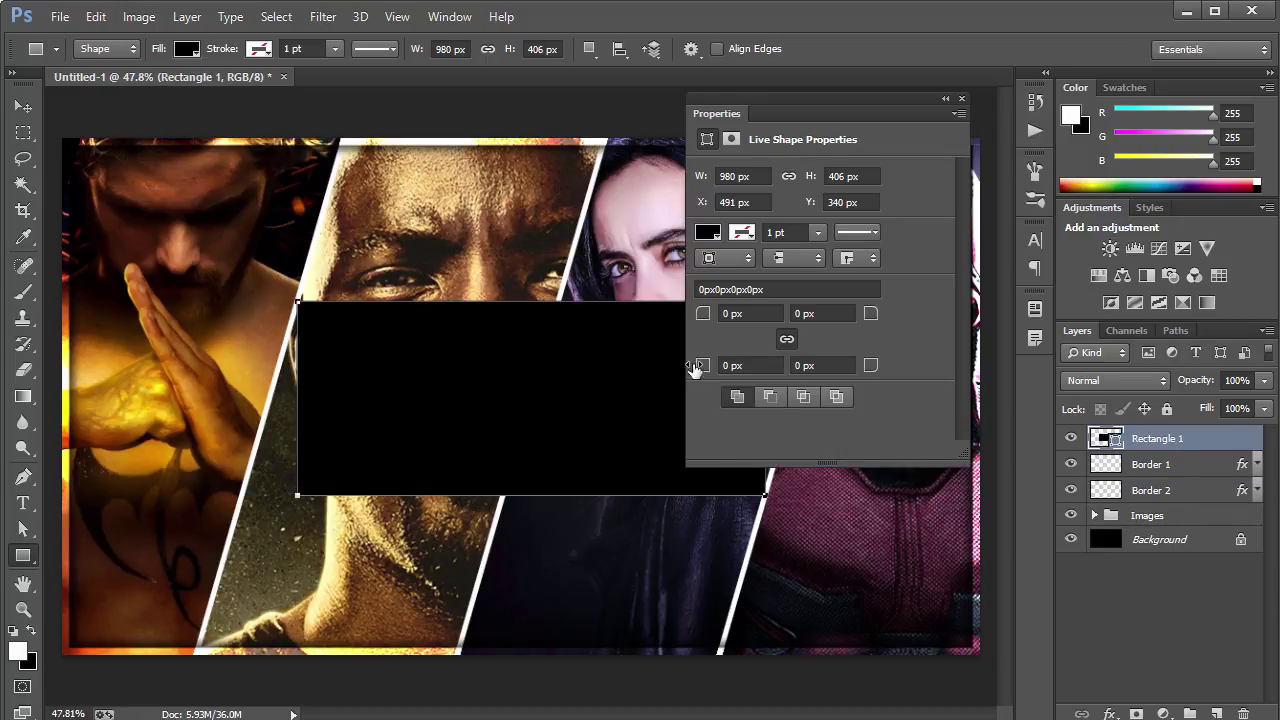
click(961, 98)
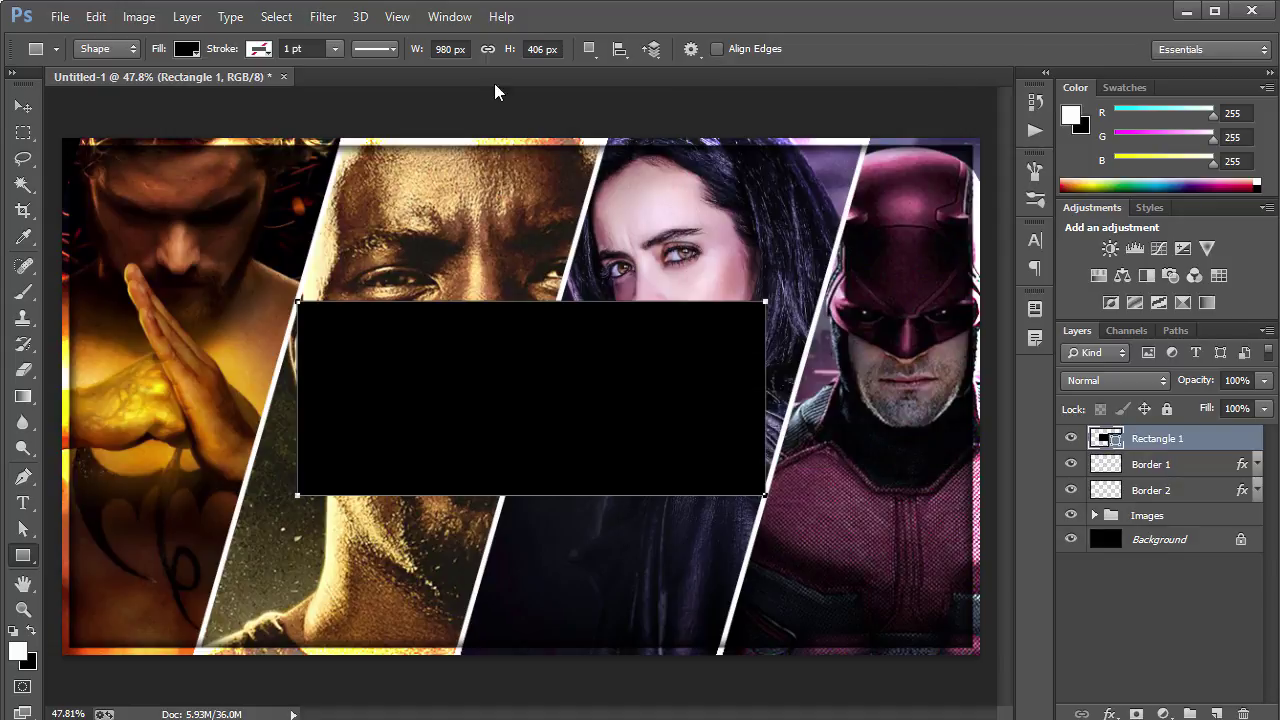
Center the rectangle shape on the canvas both horizontally and vertically.
key(v)
key(ctrl+a)
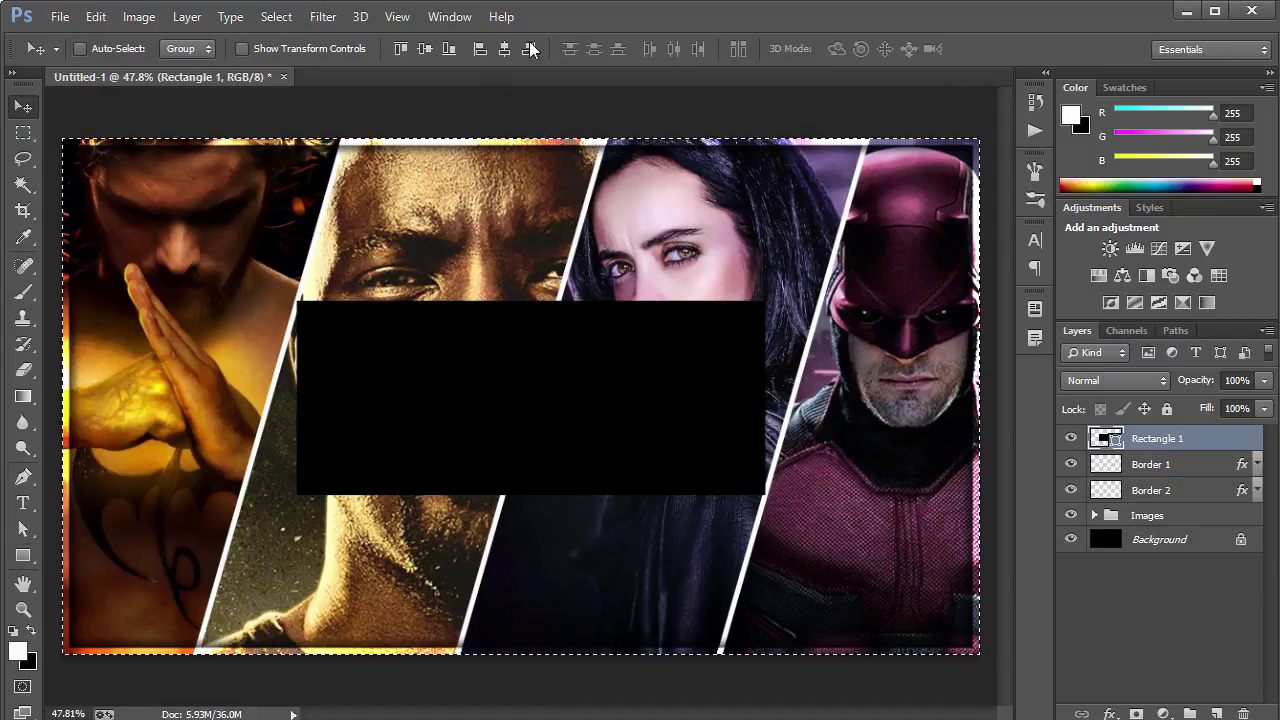
click(504, 48)
click(425, 48)
key(ctrl+d)
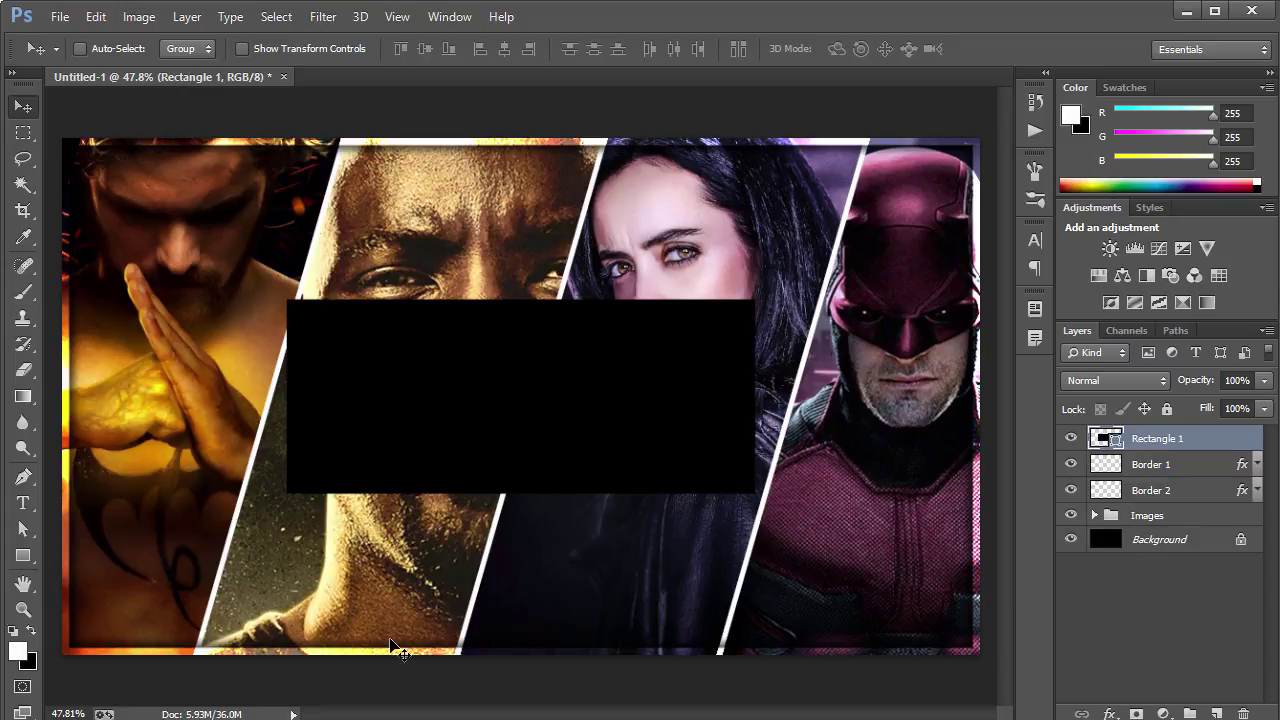
Change the rectangle's fill from black to dark brown, hex 563300.
click(23, 556)
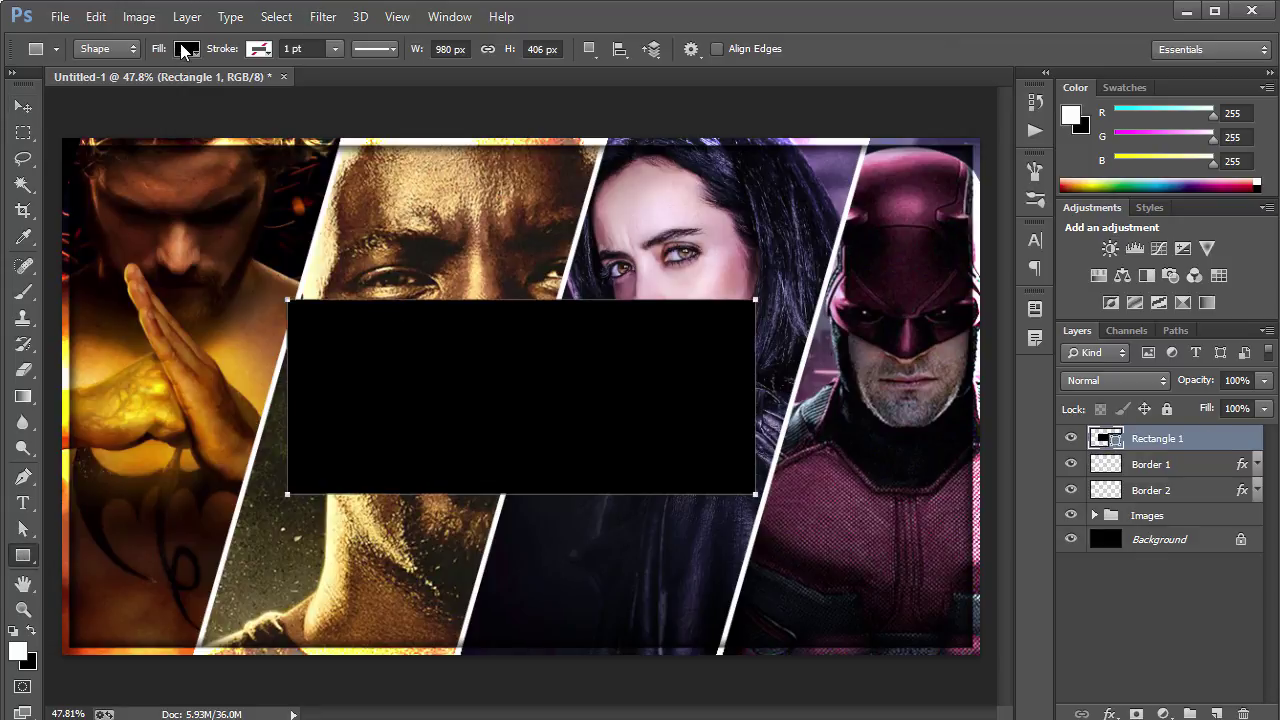
click(185, 50)
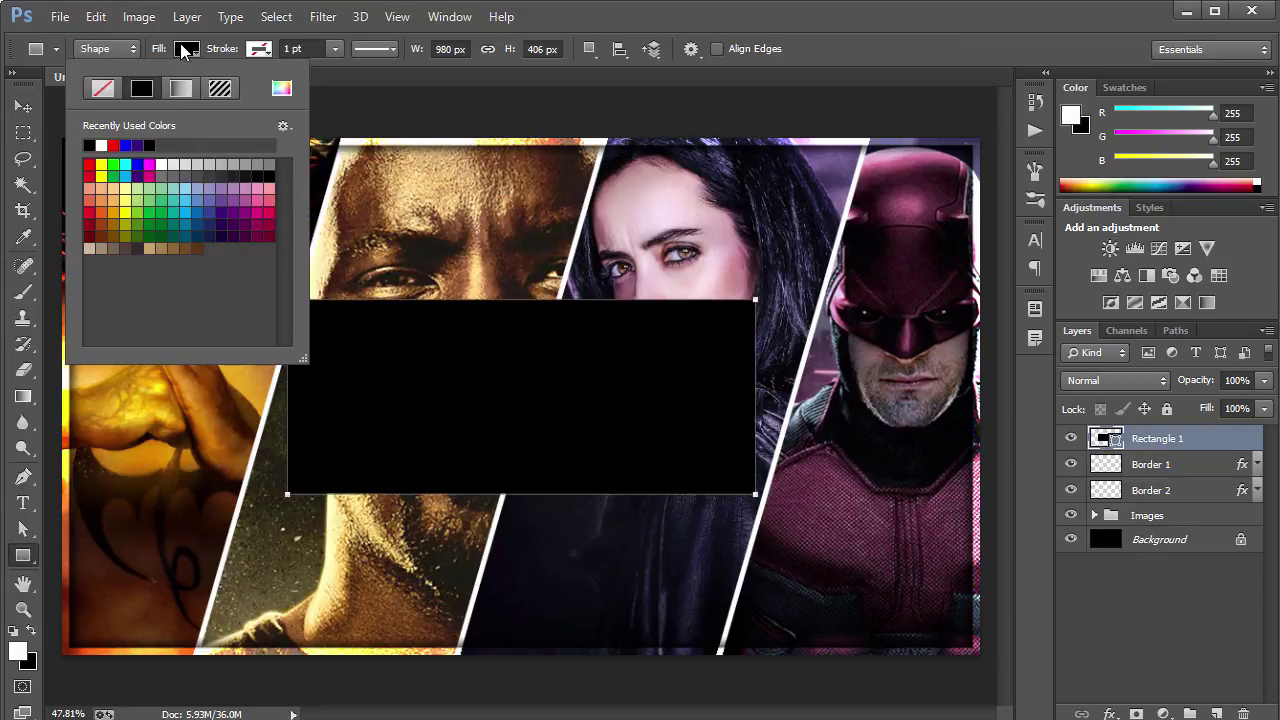
click(281, 91)
drag(970, 450, 969, 467)
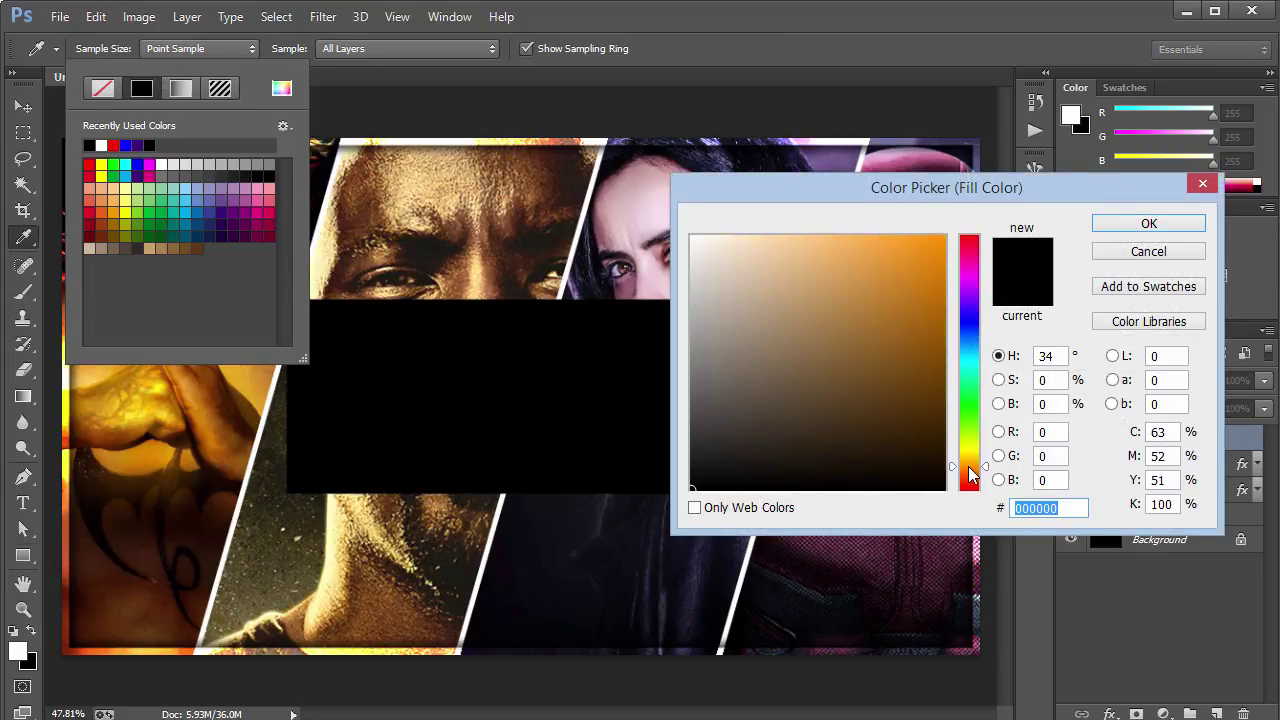
drag(940, 314, 977, 363)
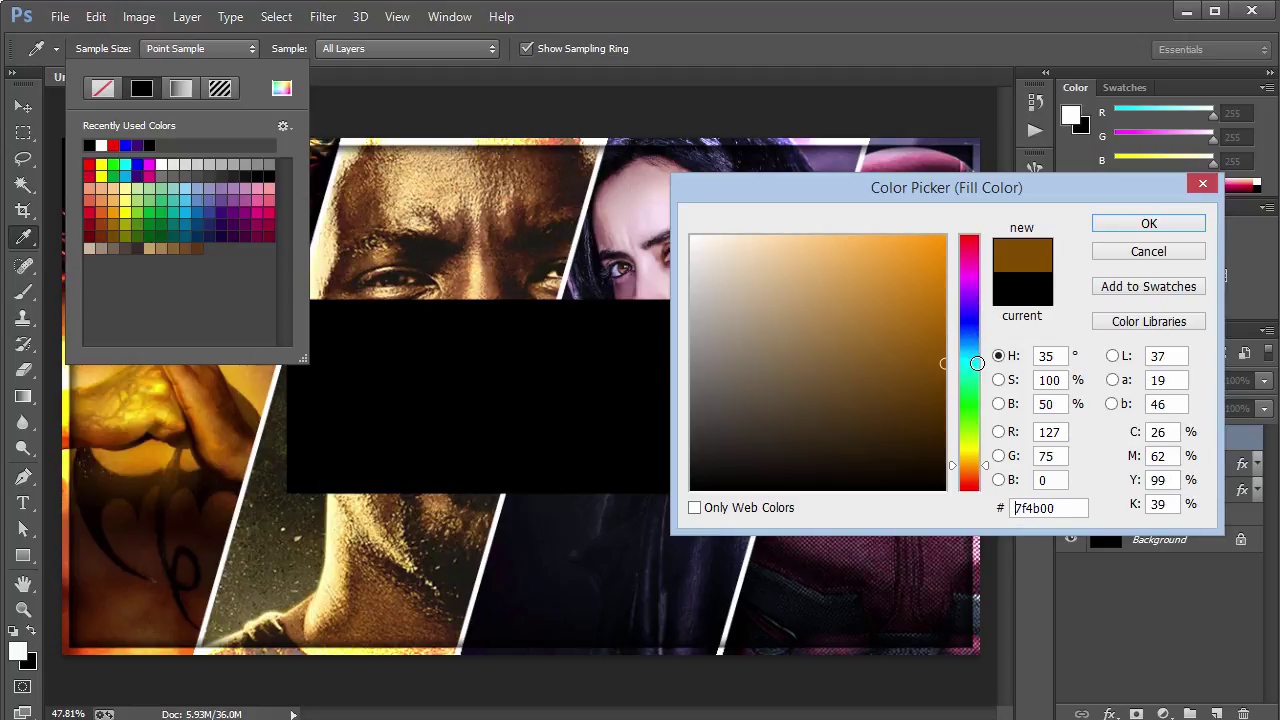
click(1150, 224)
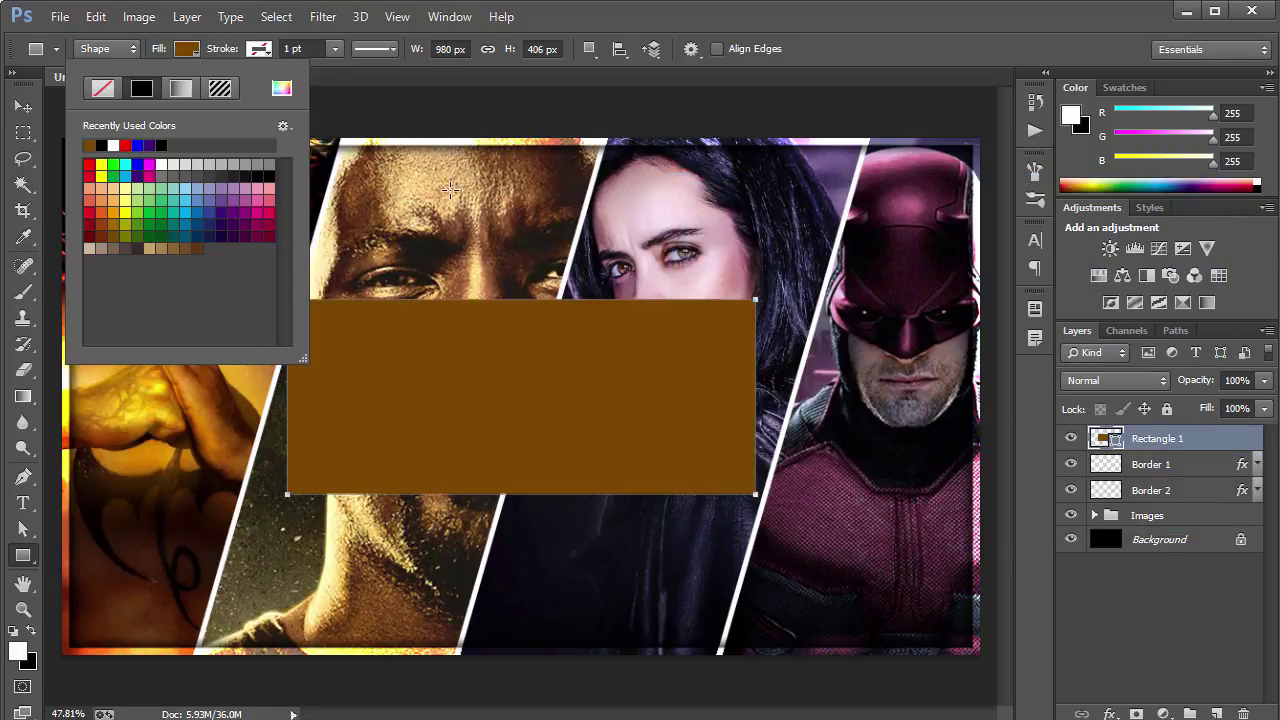
click(281, 89)
drag(946, 369, 946, 404)
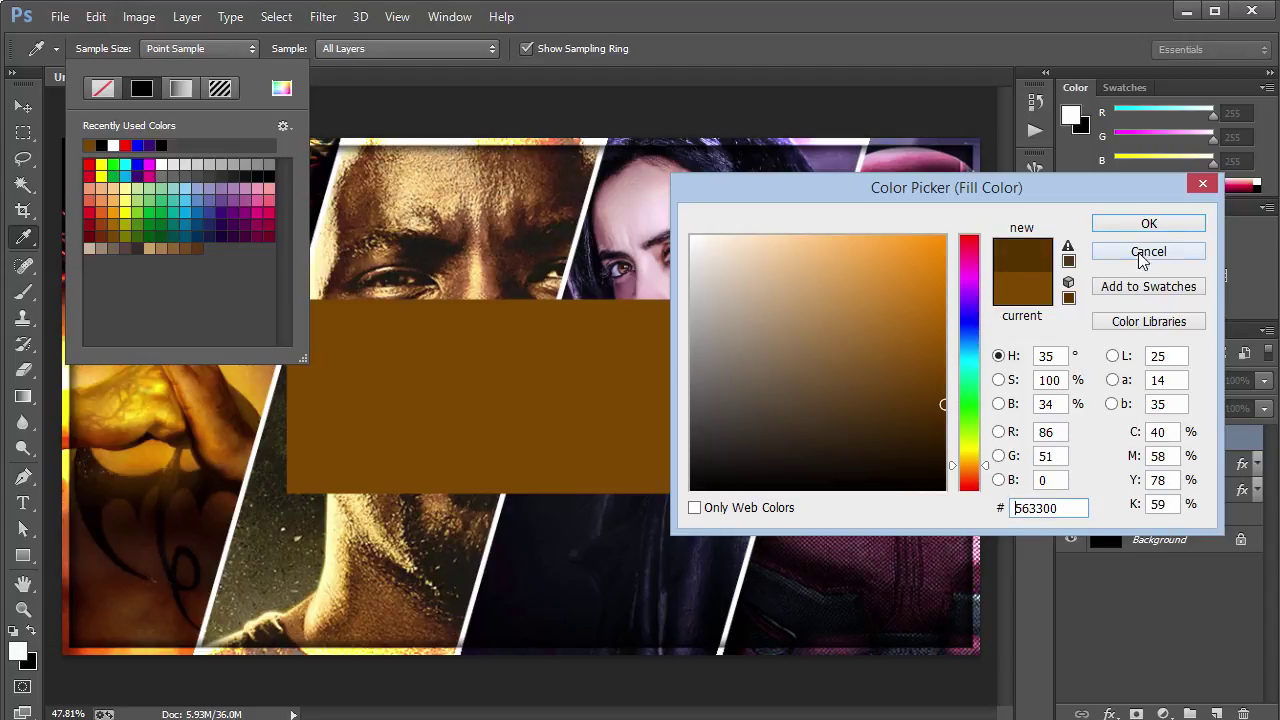
click(1147, 224)
click(627, 74)
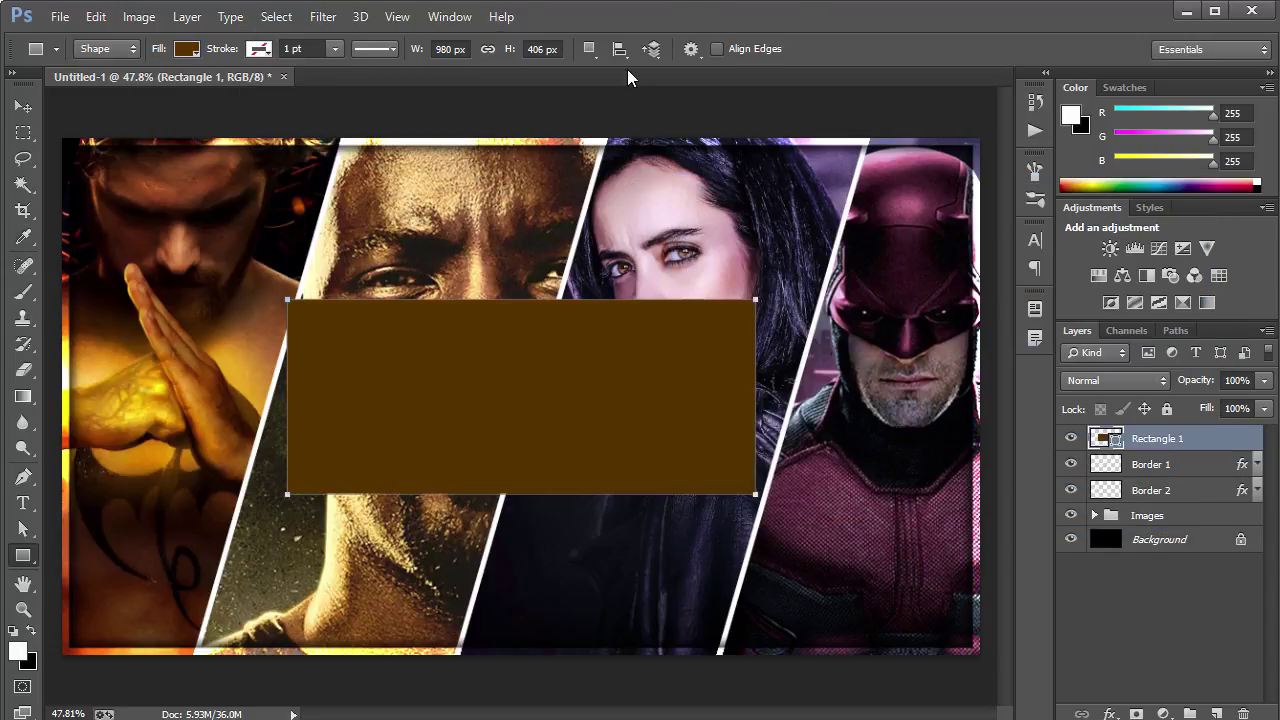
Add a 10 px stroke layer style to the rectangle, positioned inside its edge.
key(a)
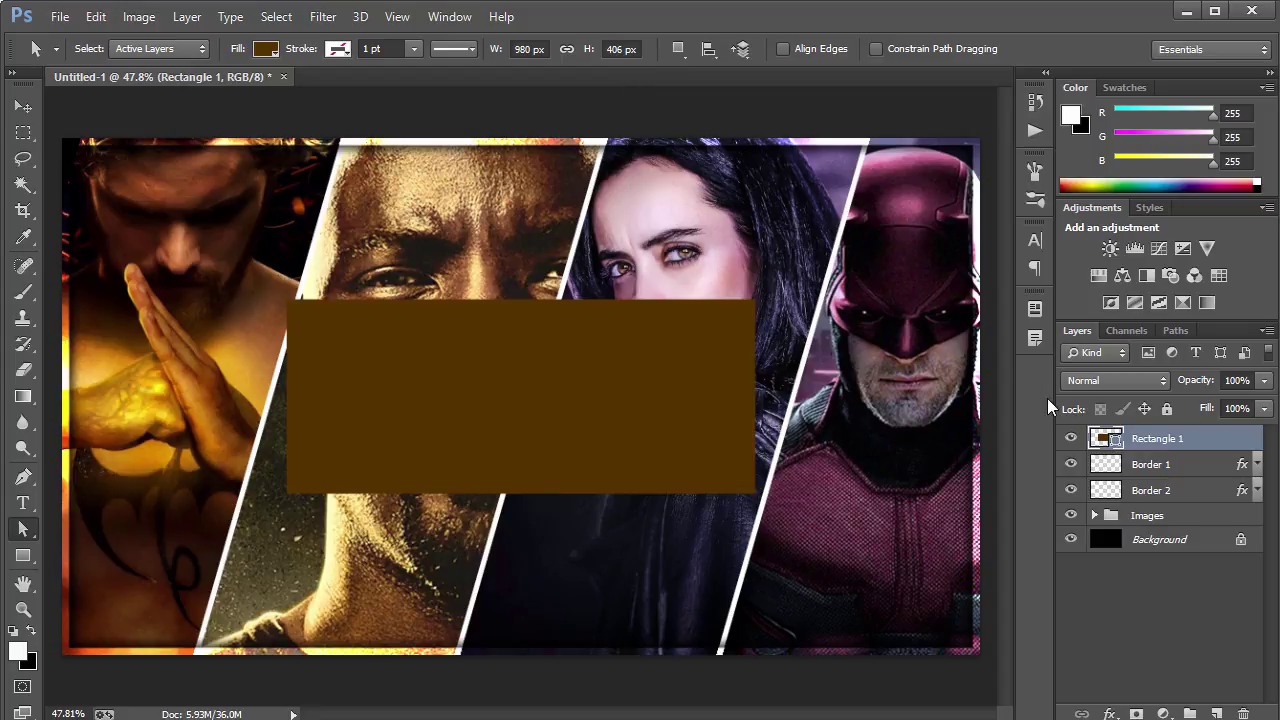
double_click(1196, 443)
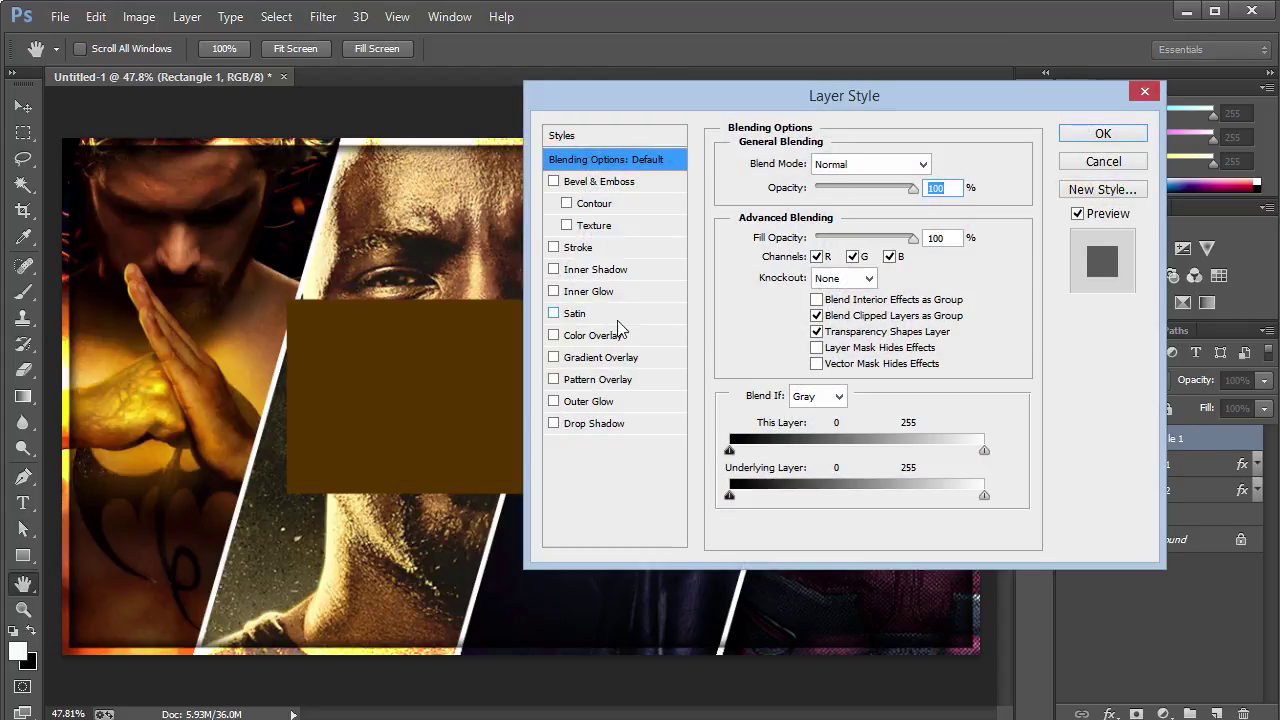
click(577, 248)
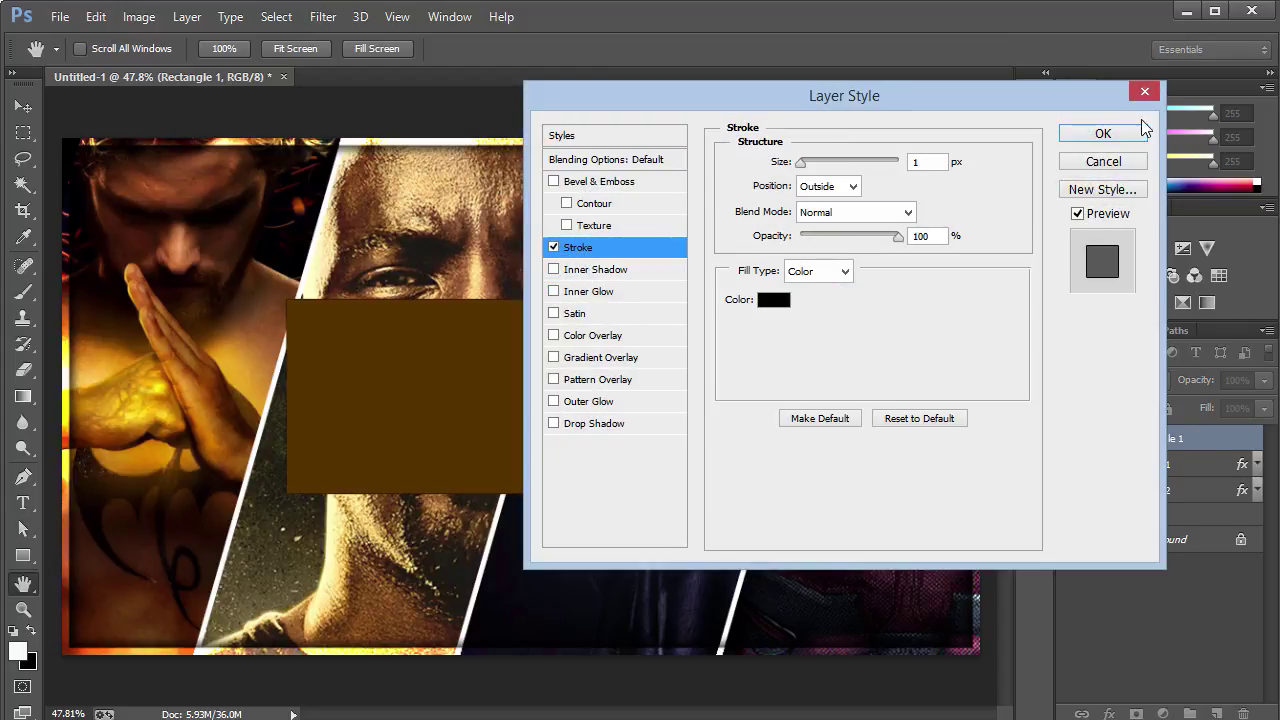
click(849, 187)
click(812, 222)
click(932, 161)
text(0)
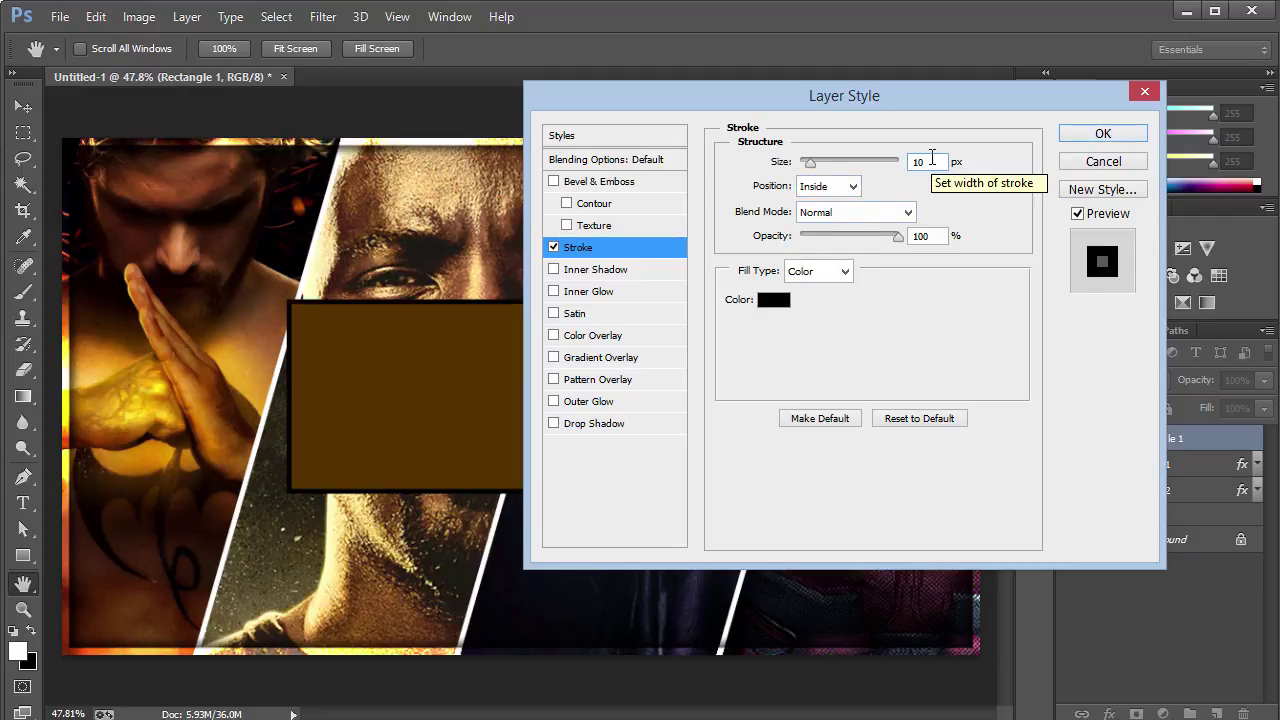
Change the rectangle's stroke color to golden yellow, hex ffc000, and apply the layer style.
click(774, 300)
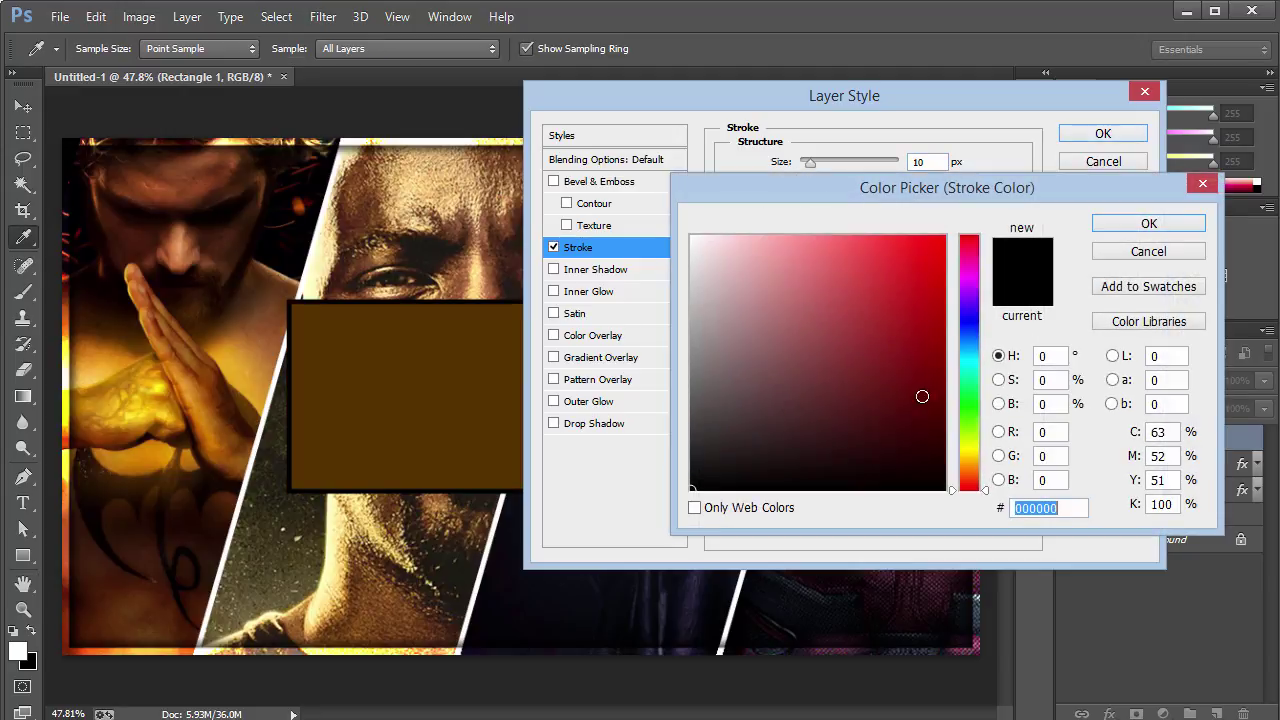
drag(973, 419, 977, 455)
drag(914, 262, 990, 212)
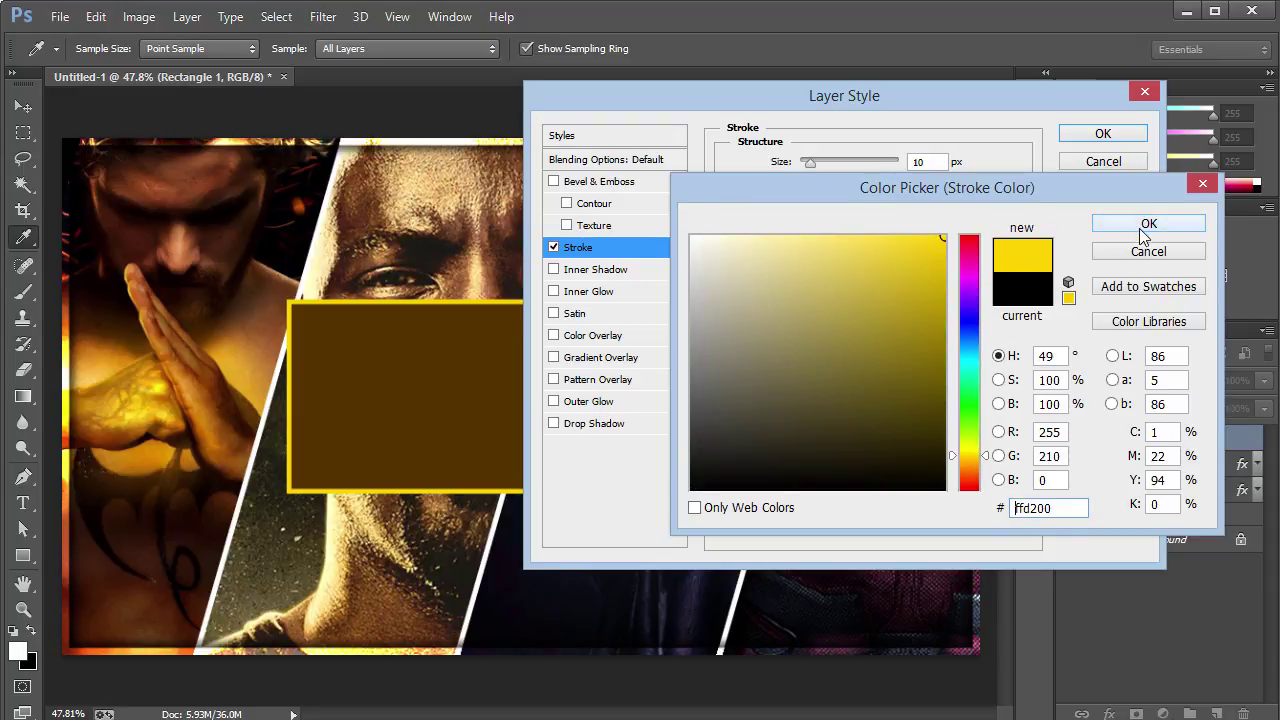
drag(988, 465, 988, 460)
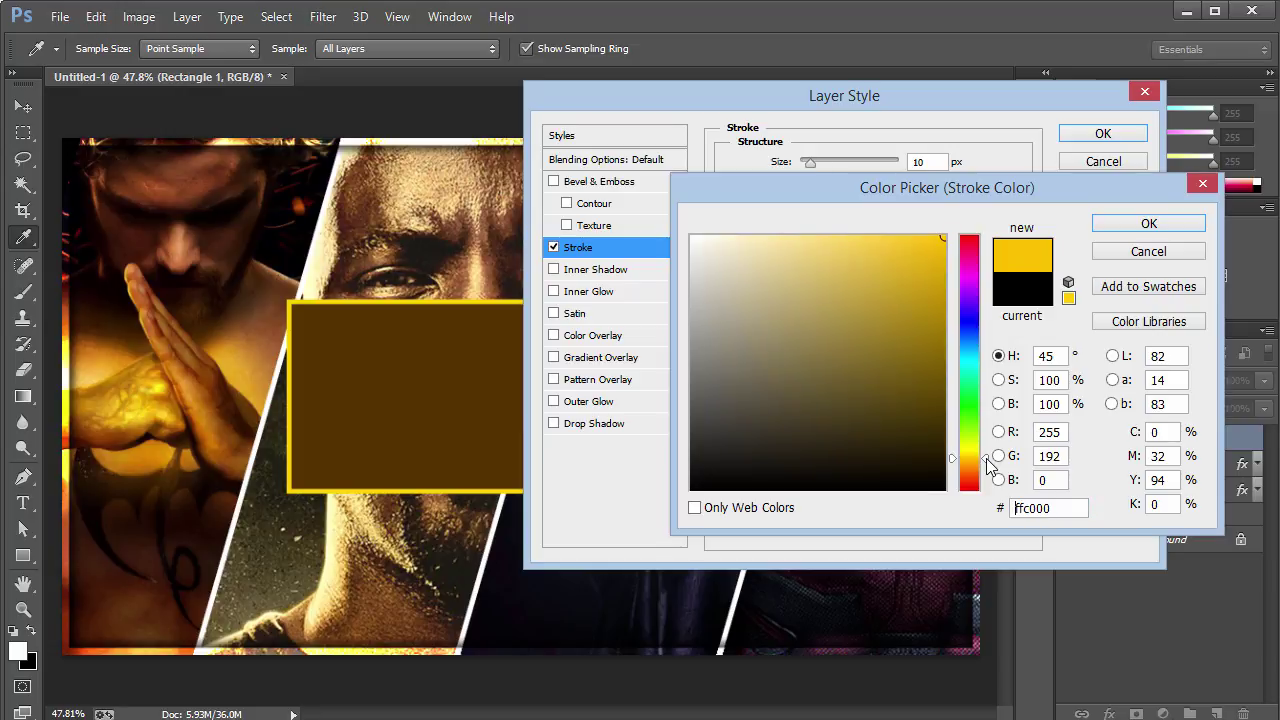
click(1147, 222)
click(1102, 134)
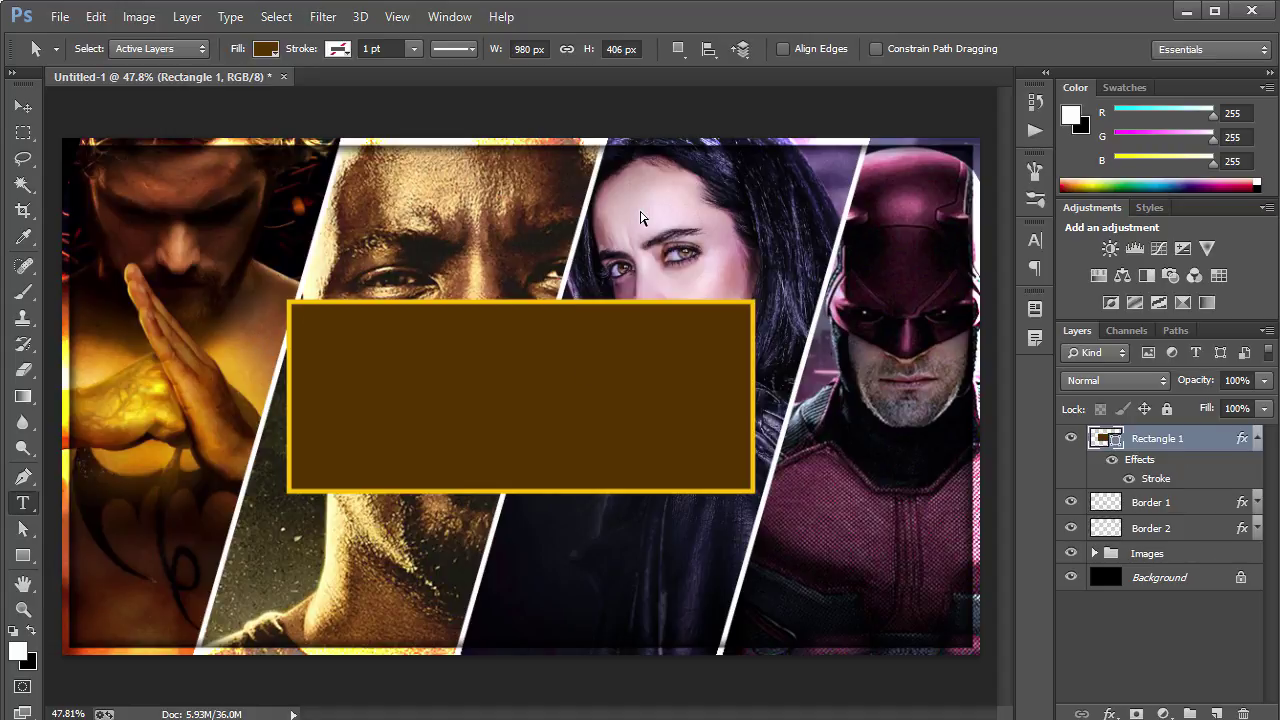
Add the text THE DEFENDERS on two lines inside the brown rectangle, in white 146 pt Humanst521 Lt BT.
key(t)
click(335, 407)
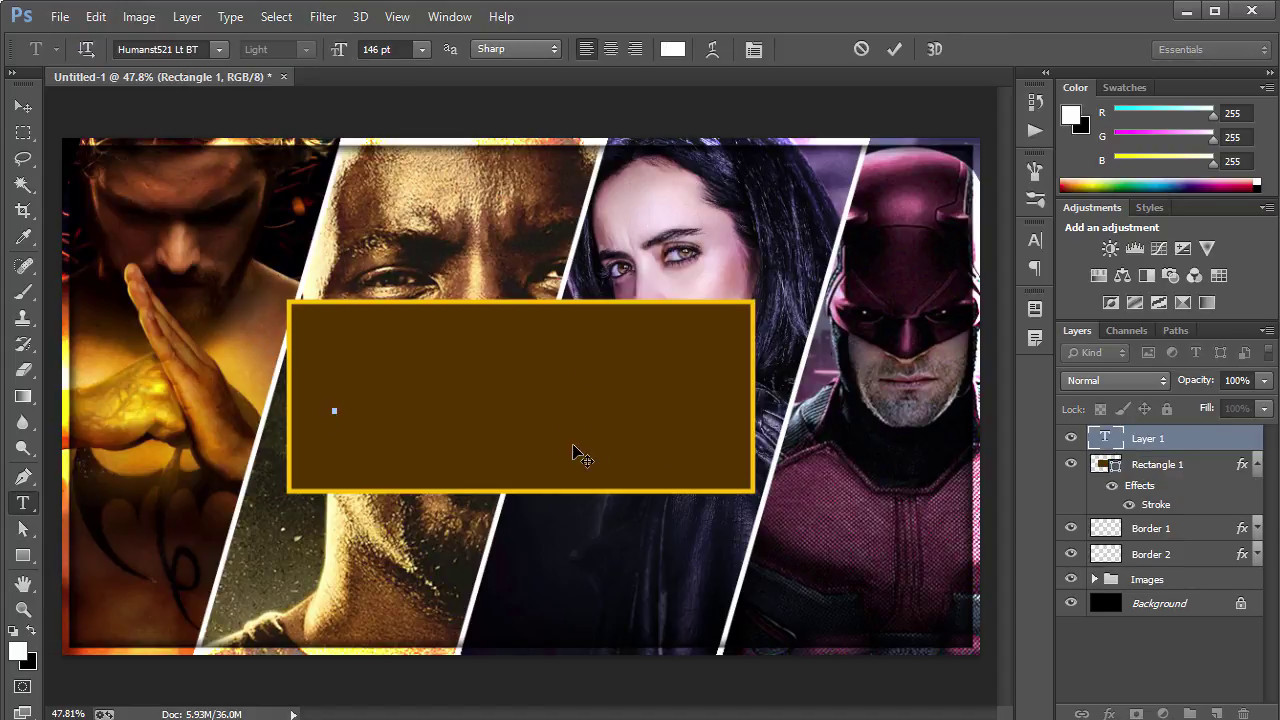
text(THE)
key(BackSpace)
key(BackSpace)
key(BackSpace)
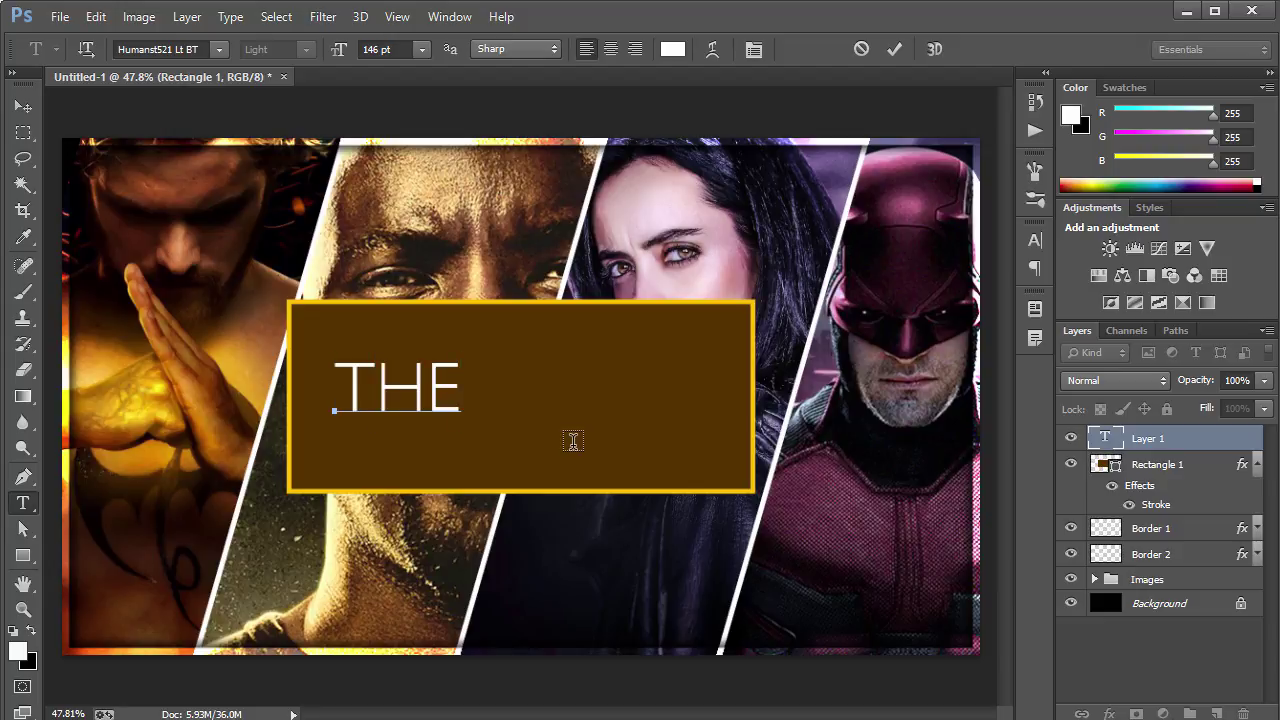
text(DEFENDERS)
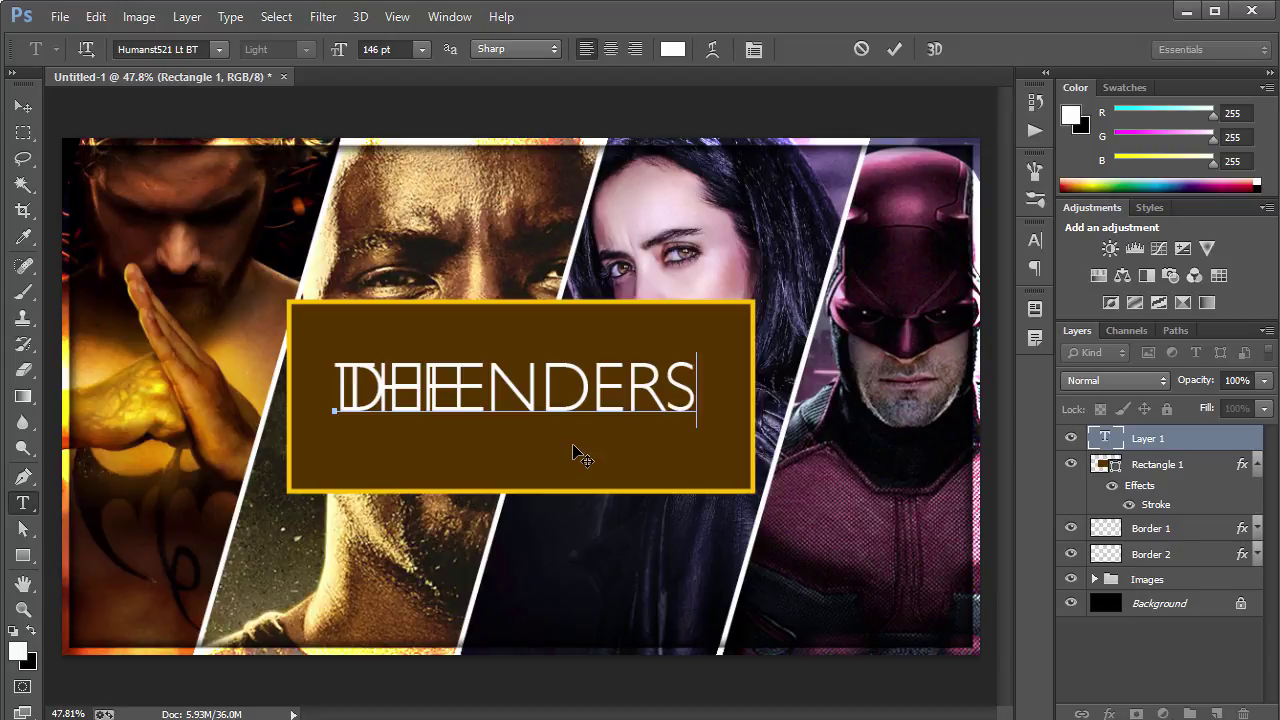
Increase the title text's leading to 128.01 pt and center-align its two lines.
key(ctrl+a)
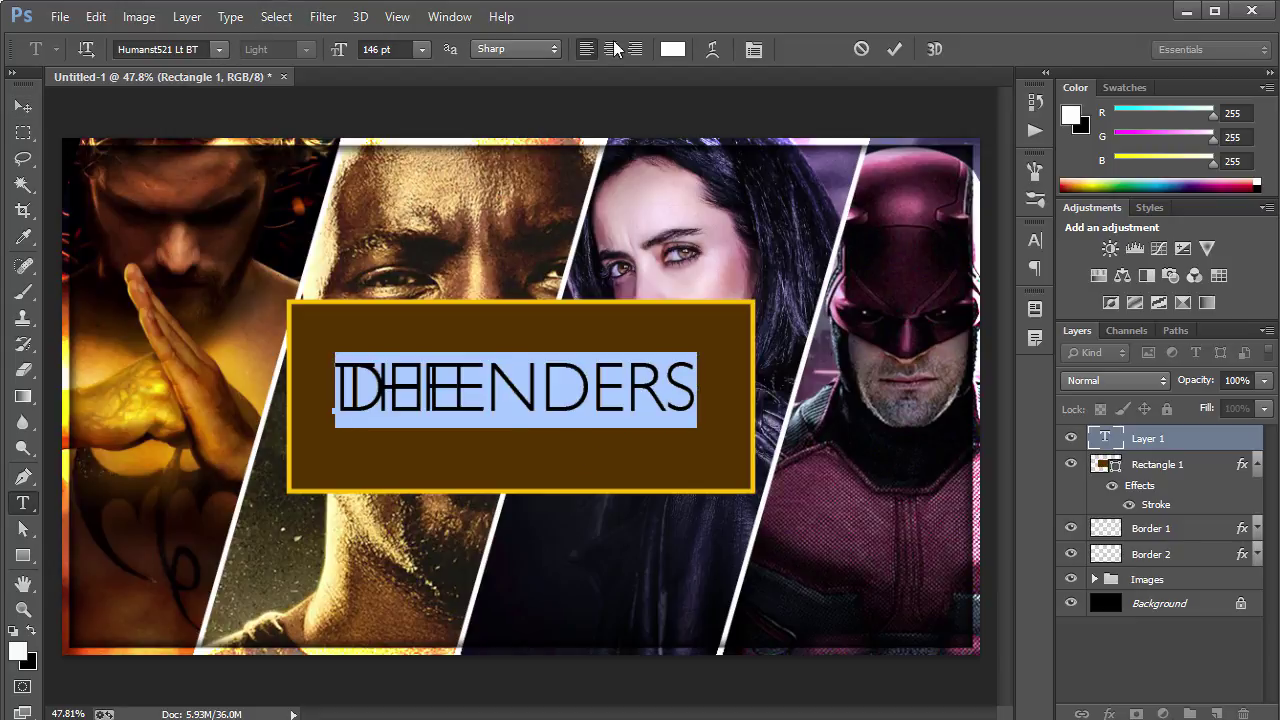
click(1035, 240)
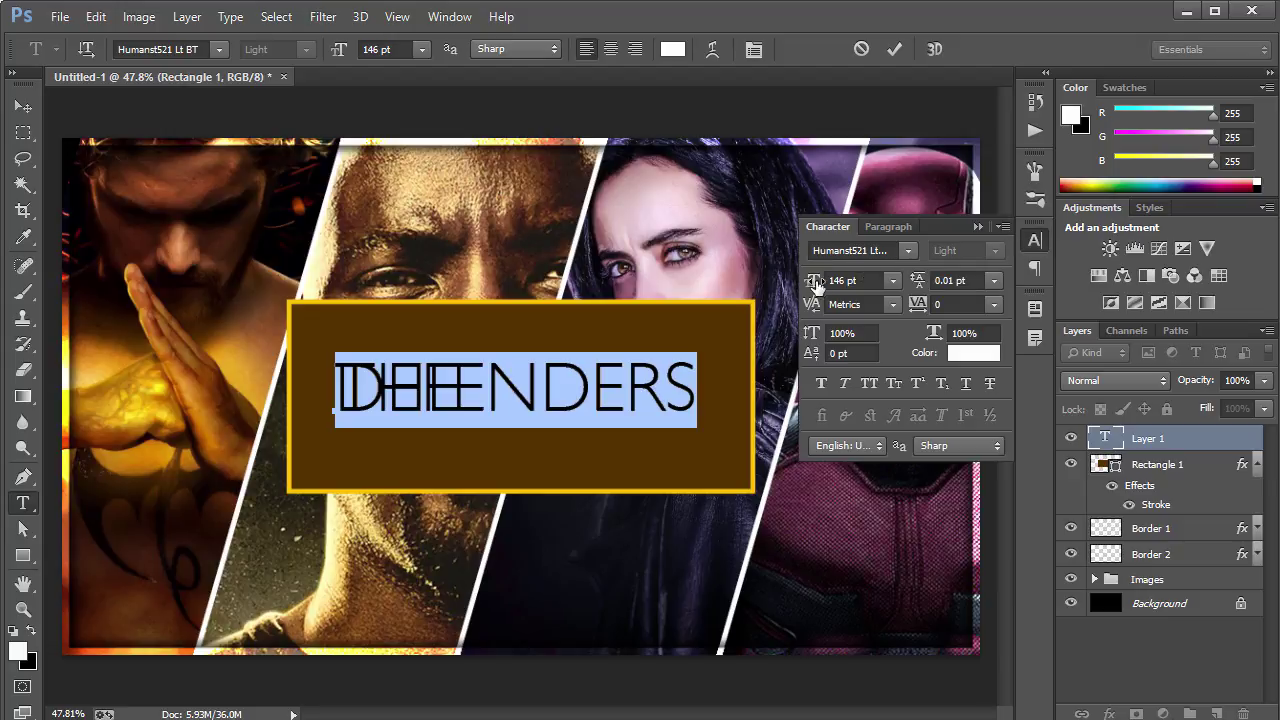
drag(922, 285, 1048, 298)
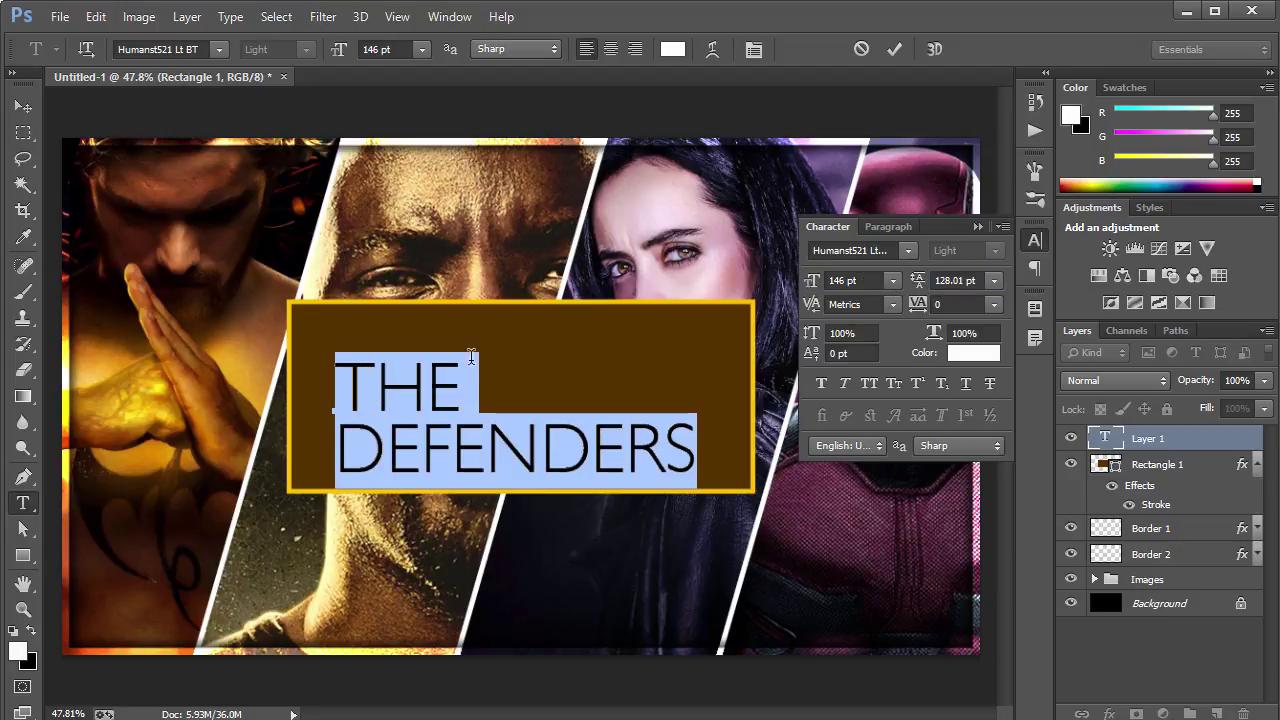
click(612, 50)
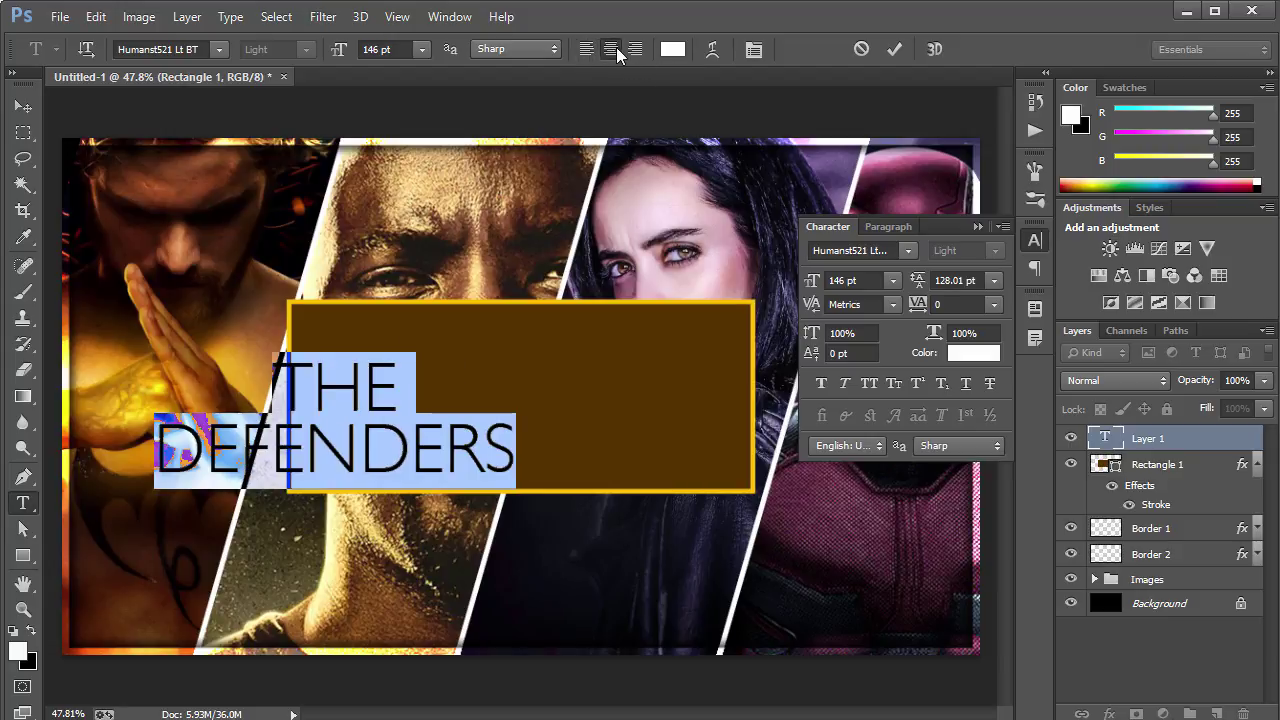
Center the title text on the canvas horizontally and vertically, and enlarge it slightly within the rectangle.
click(22, 106)
drag(230, 440, 410, 428)
click(505, 54)
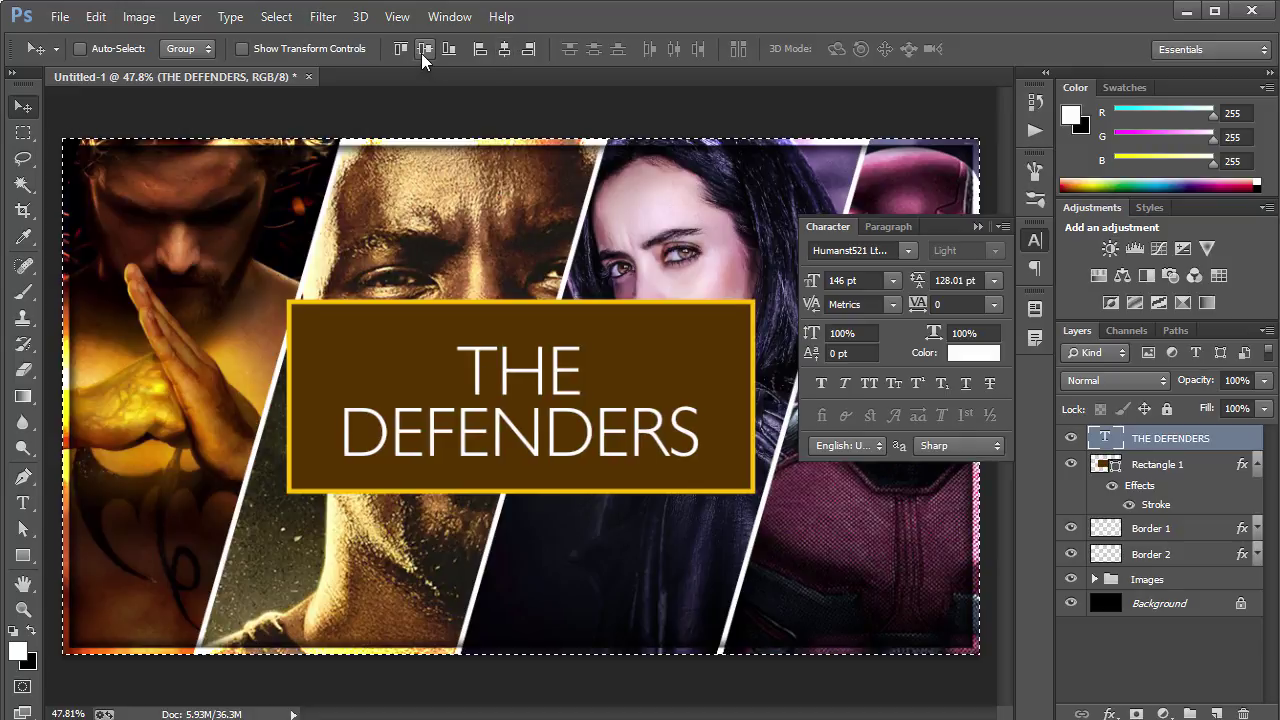
click(421, 53)
key(ctrl+d)
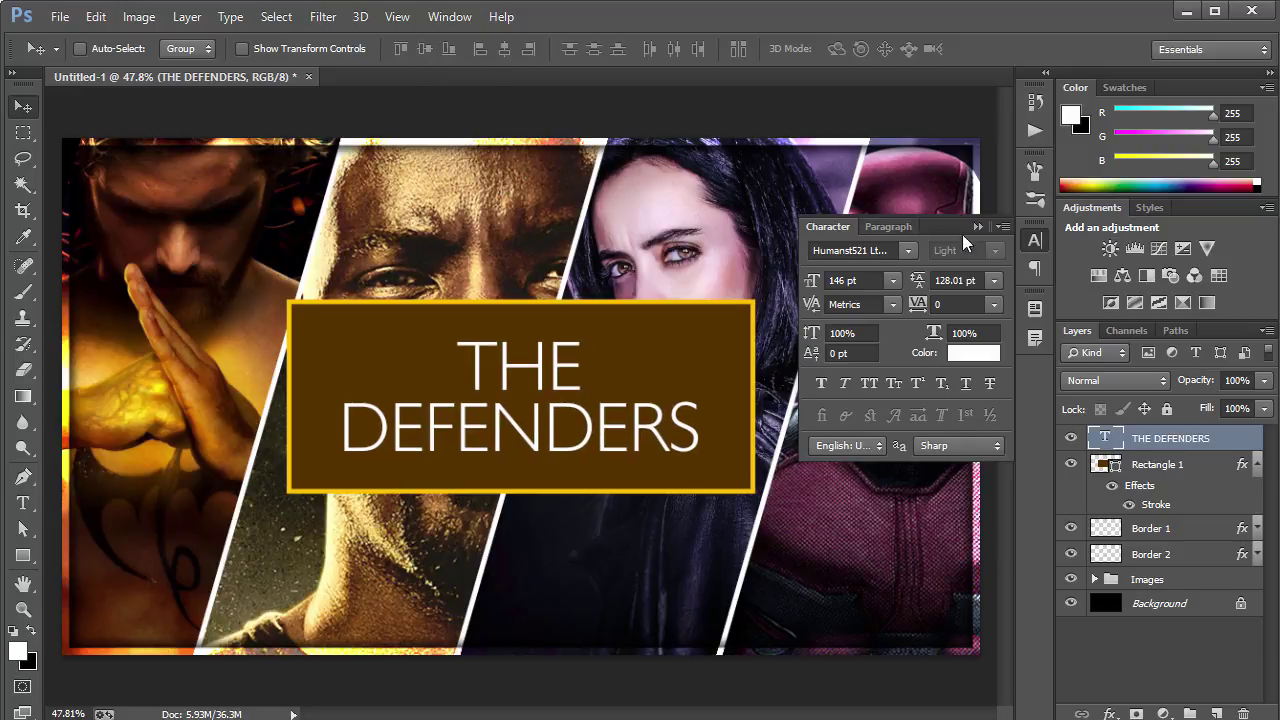
double_click(1105, 438)
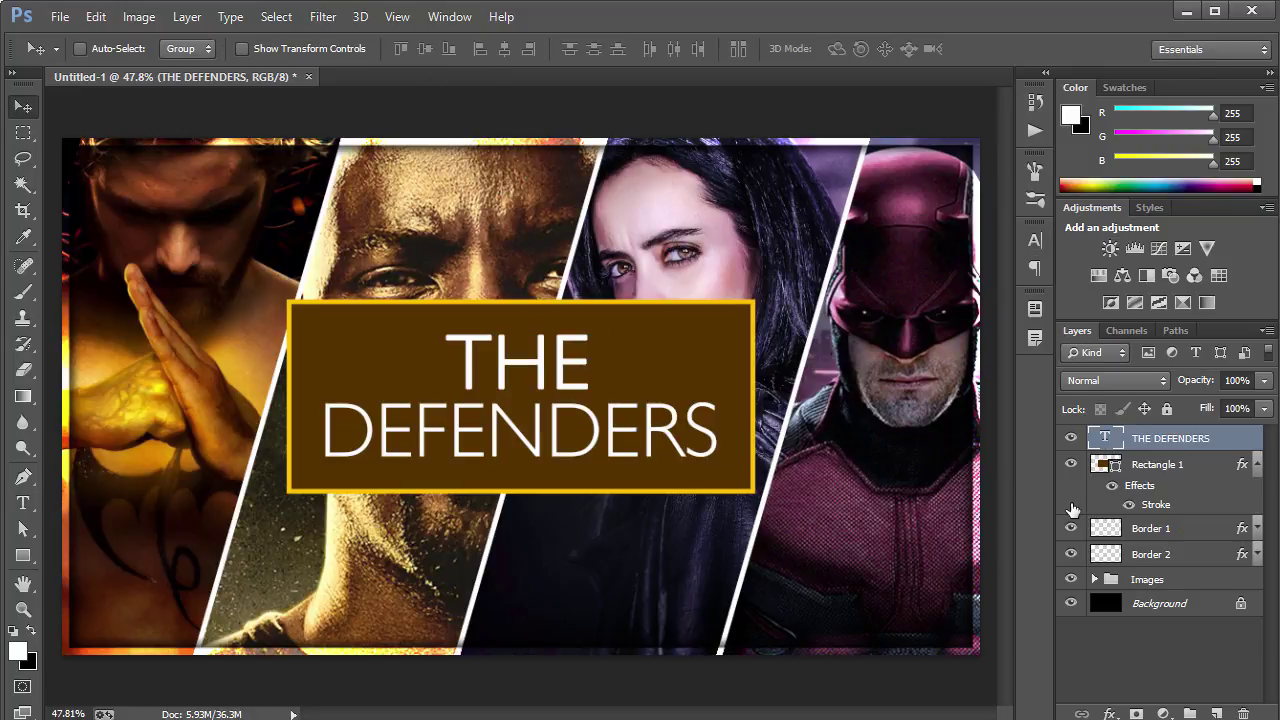
Reduce the rectangle layer's opacity to 70% after trying 30% and 60%.
click(1175, 470)
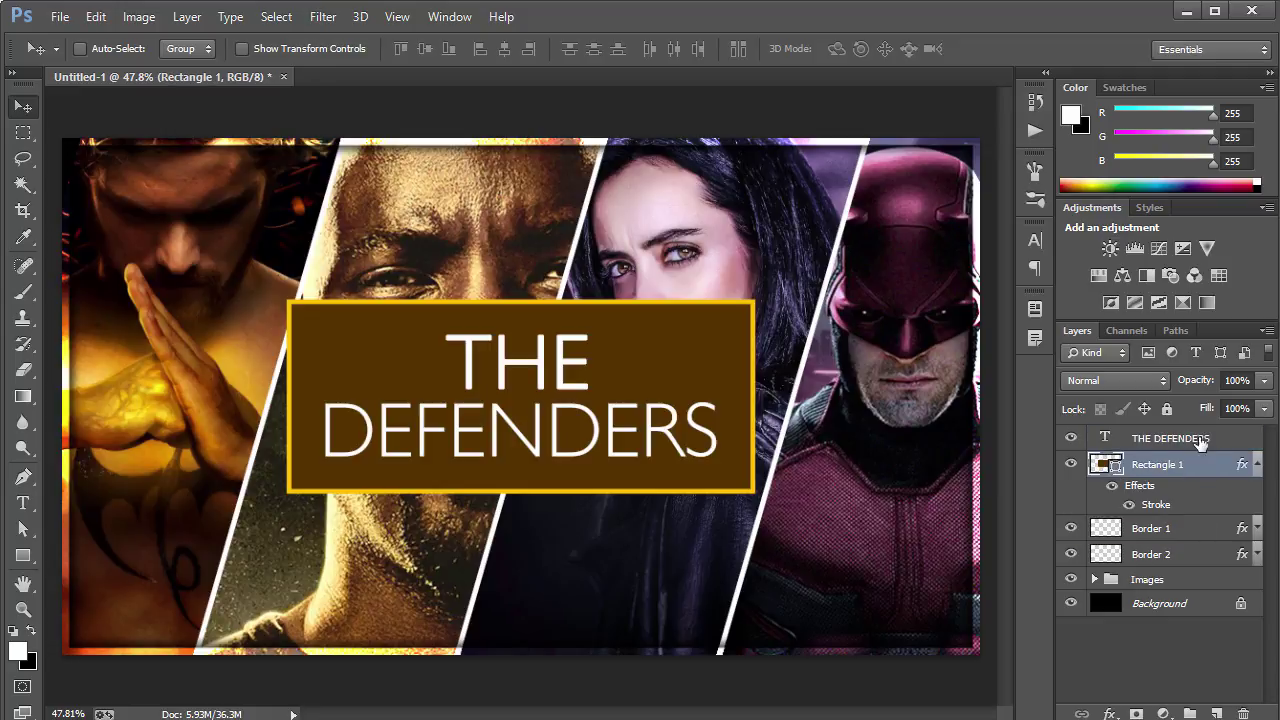
click(1237, 380)
text(30)
key(Return)
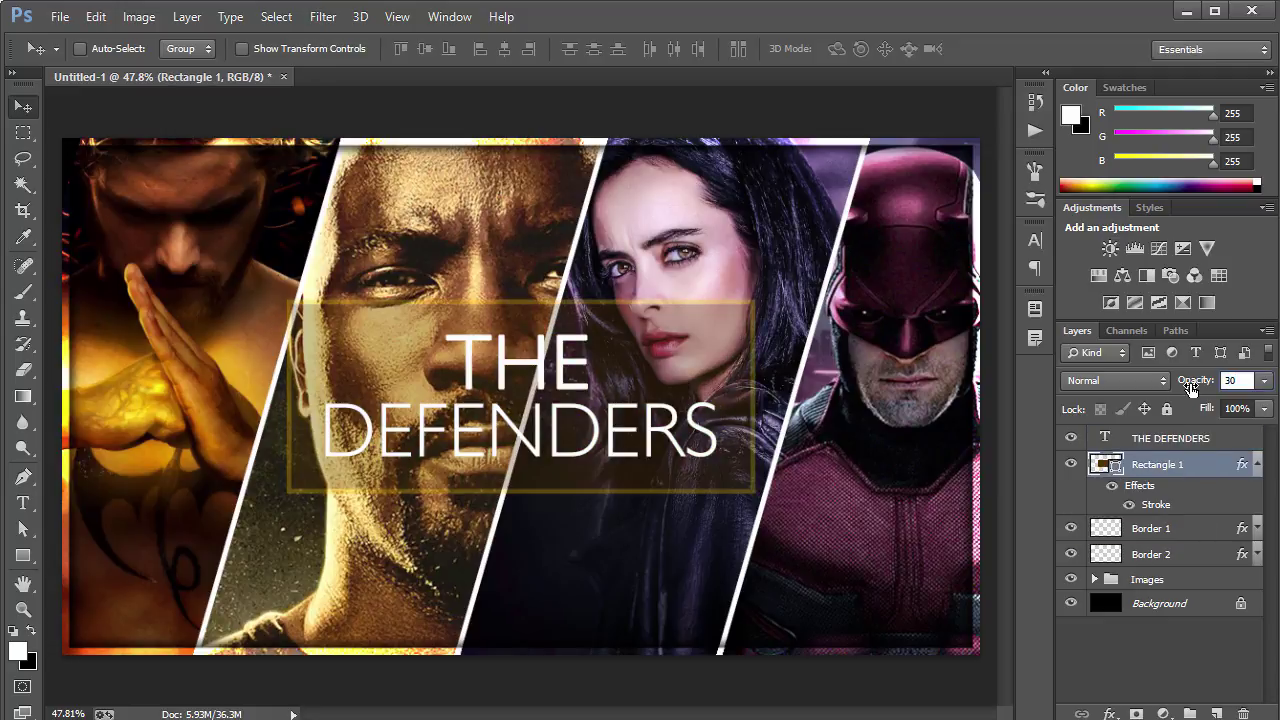
text(60)
key(Return)
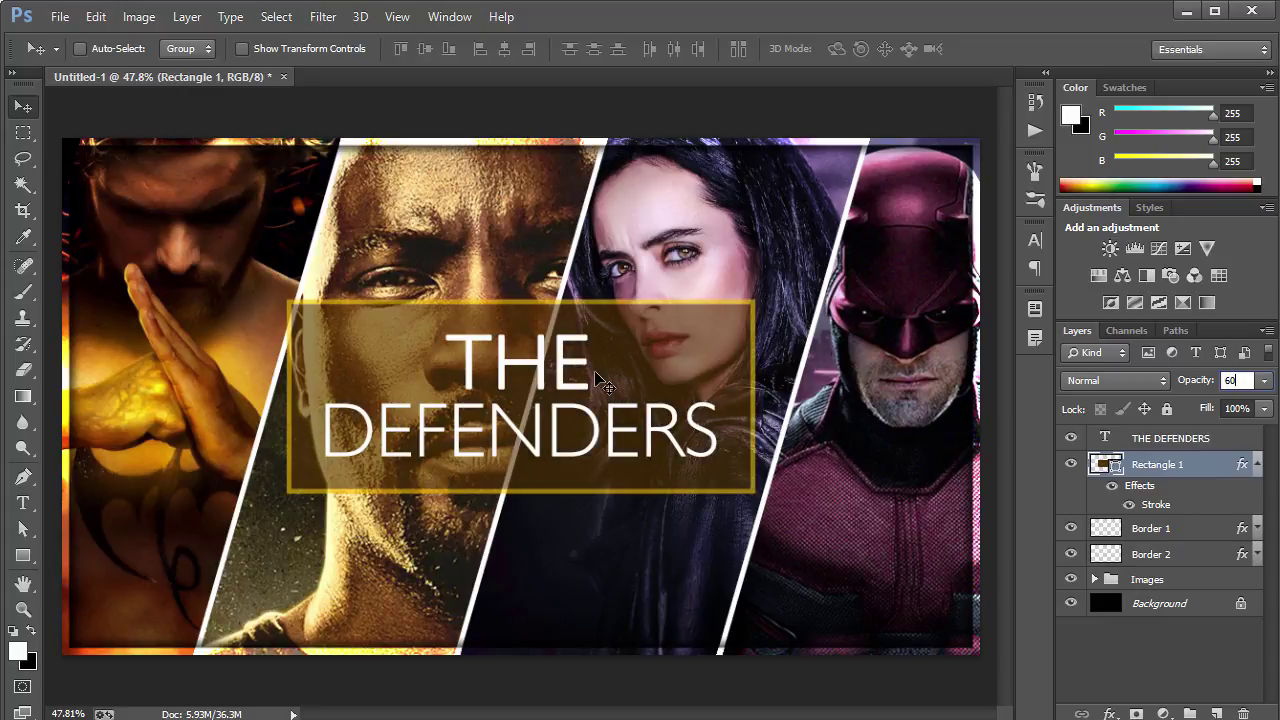
text(70)
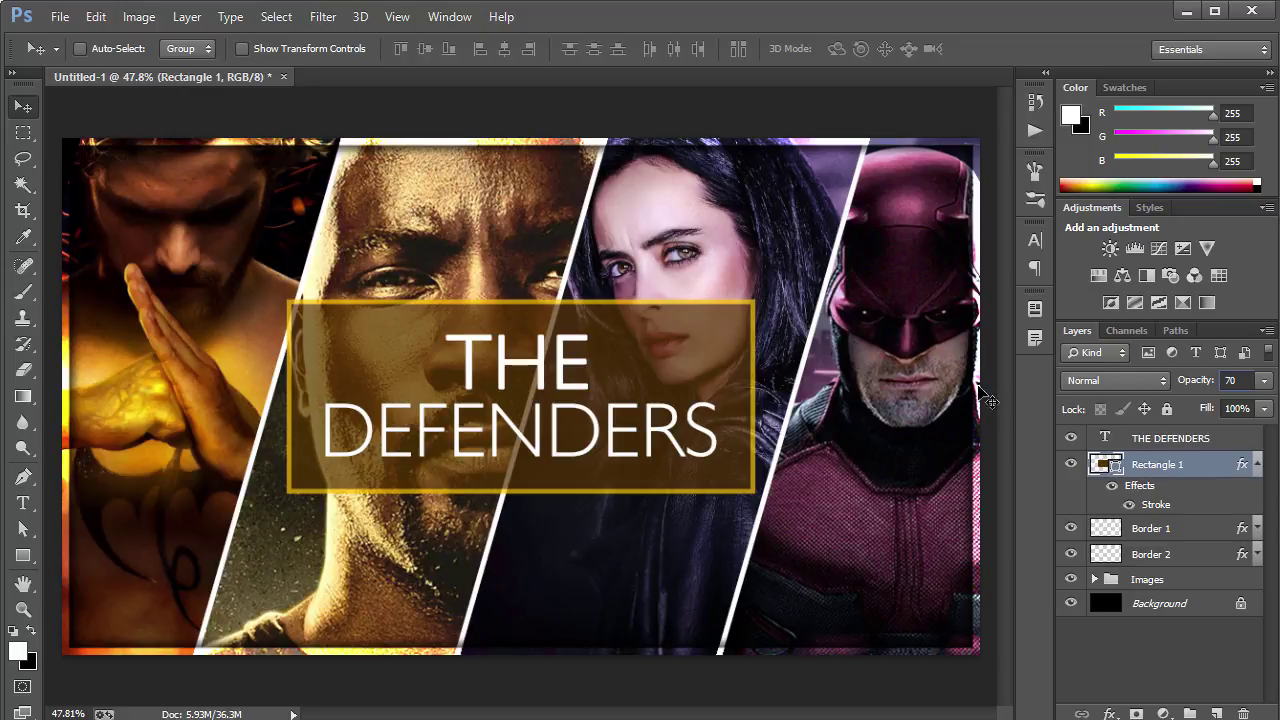
Collapse the rectangle layer's effects and rename the layer Title Box.
click(1257, 464)
click(1157, 464)
double_click(1157, 464)
text(Title Box)
key(Return)
Add a Photo Filter adjustment layer above the THE DEFENDERS text layer.
click(1170, 438)
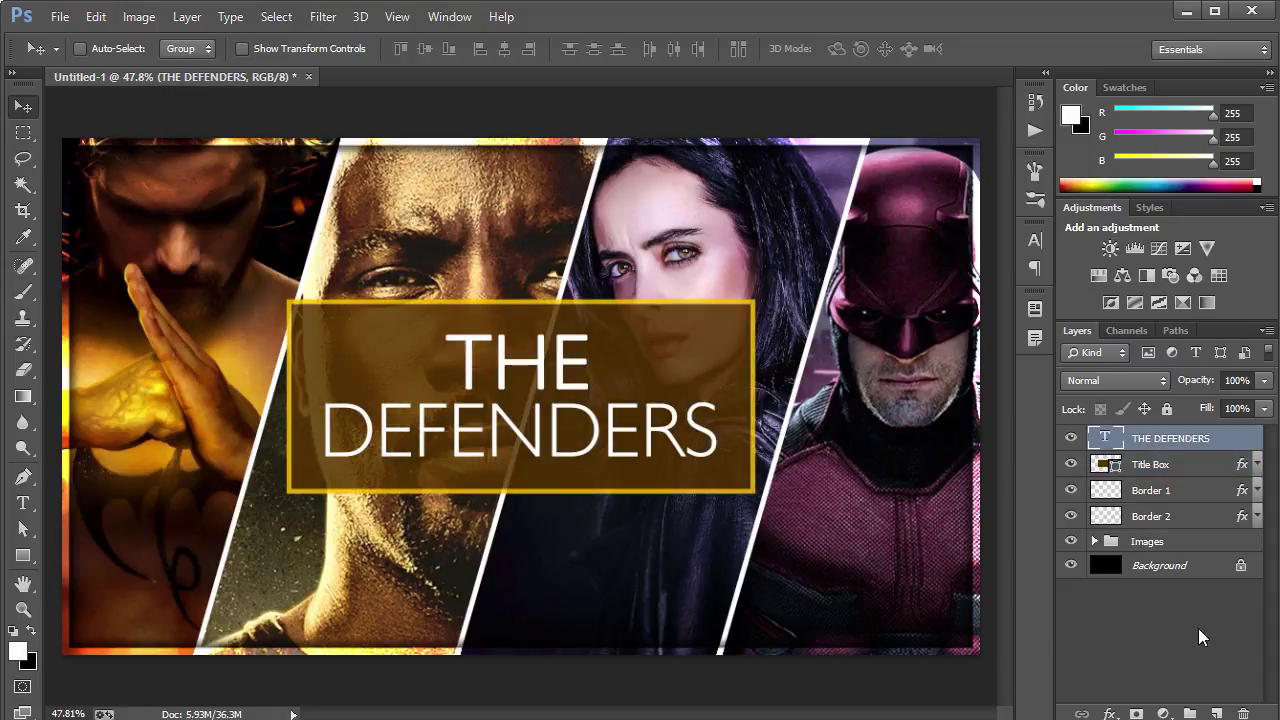
click(1163, 713)
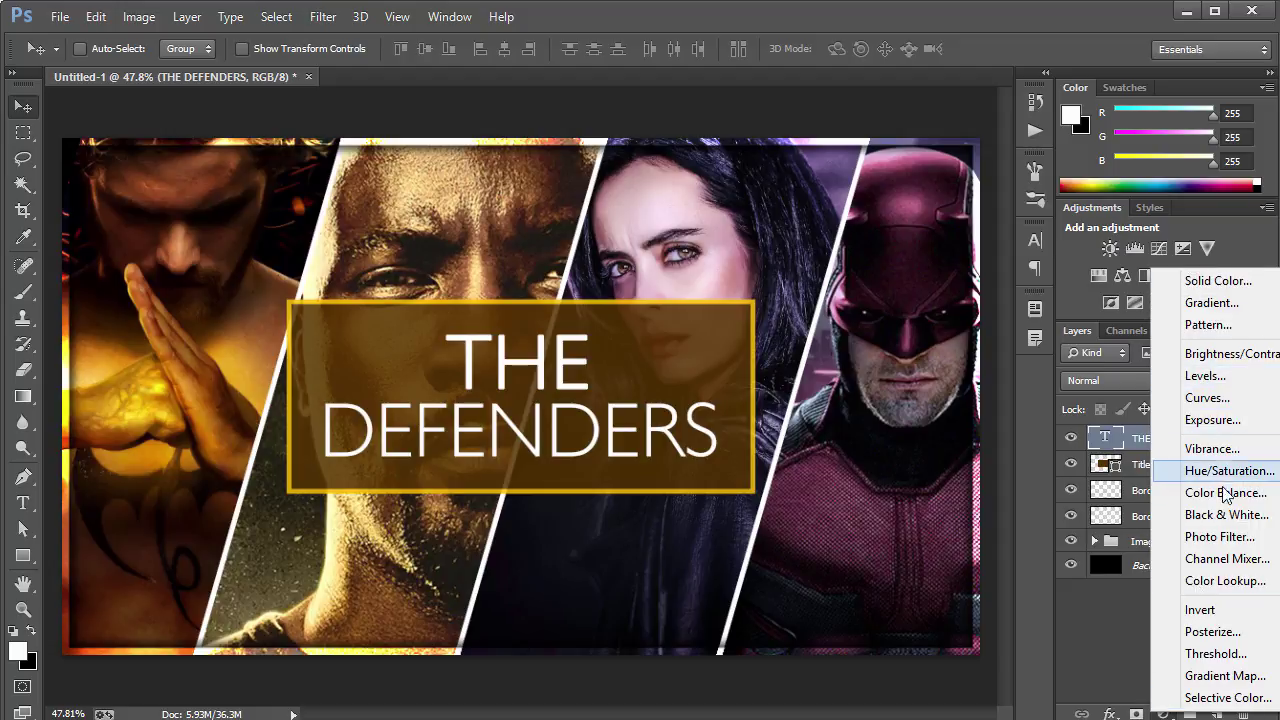
click(1218, 537)
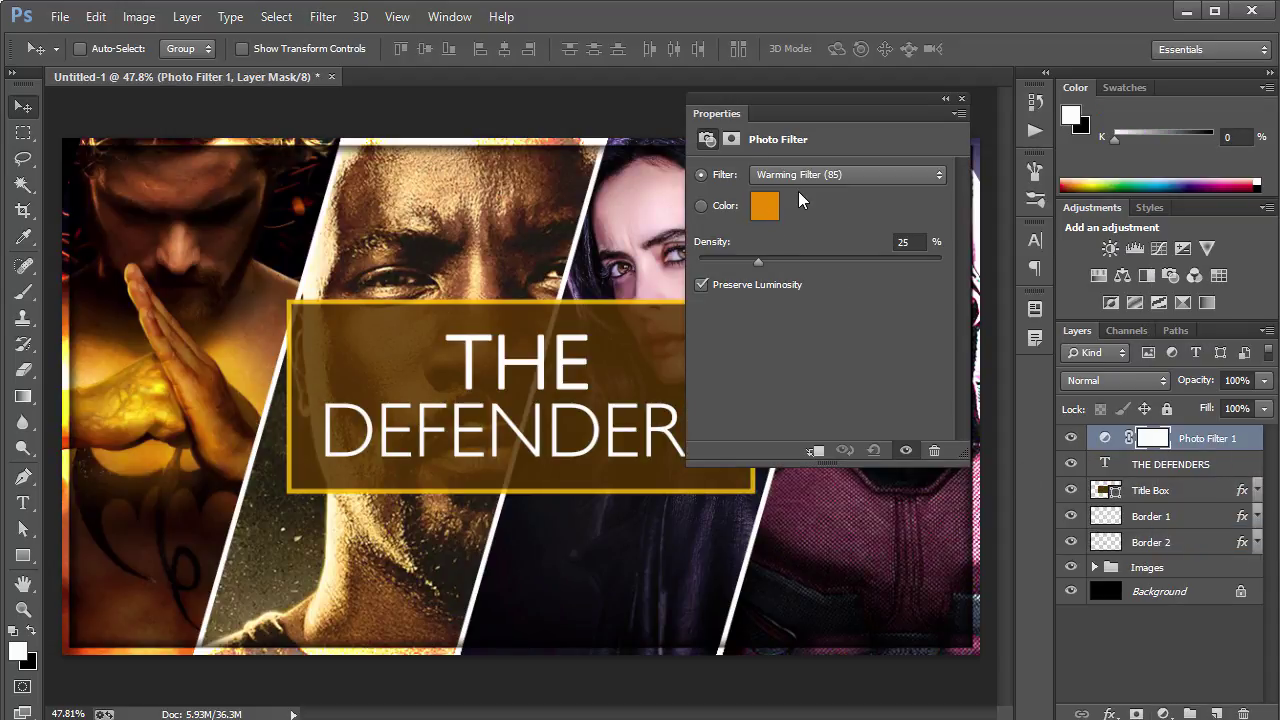
Try the Cooling Filter (80) preset on the Photo Filter adjustment.
click(866, 173)
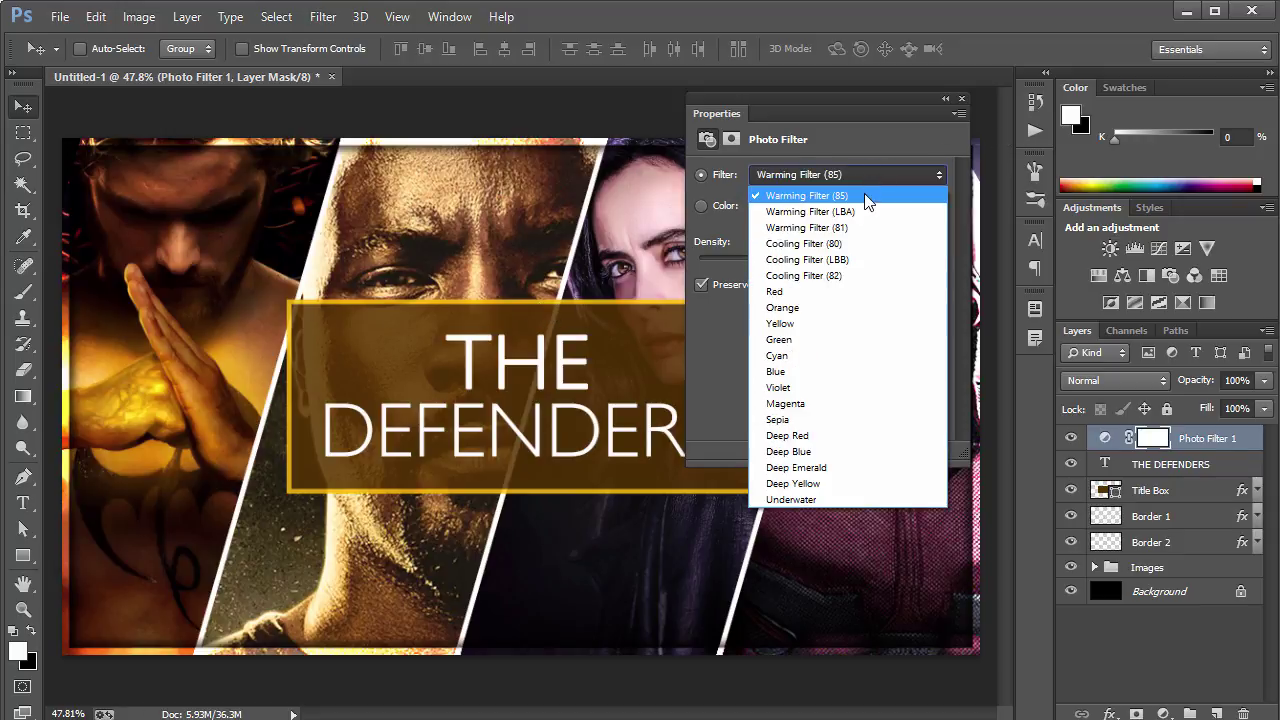
click(864, 195)
key(Down)
key(Down)
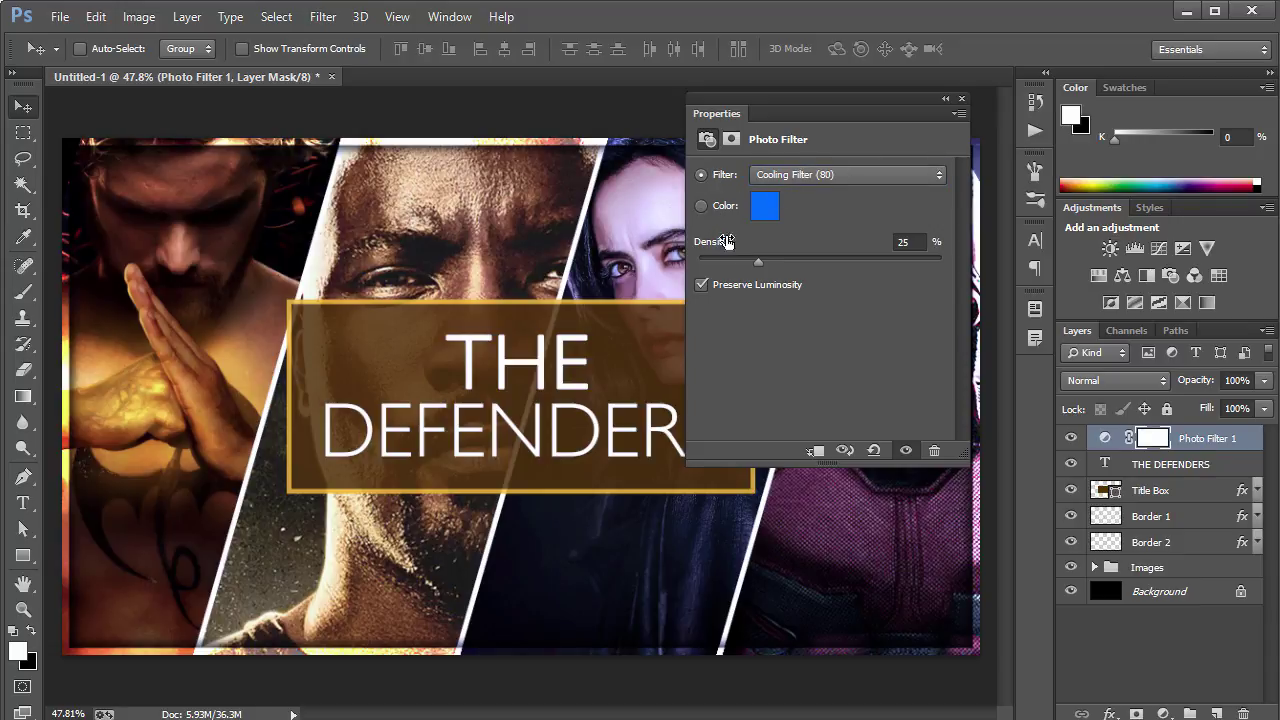
Set the Photo Filter's density to 56% with Preserve Luminosity kept on.
click(701, 284)
click(701, 284)
drag(764, 261, 831, 258)
Try out the Photo Filter presets from Warming Filter (85) onward, choose Deep Yellow and close the adjustment settings.
click(816, 174)
click(813, 193)
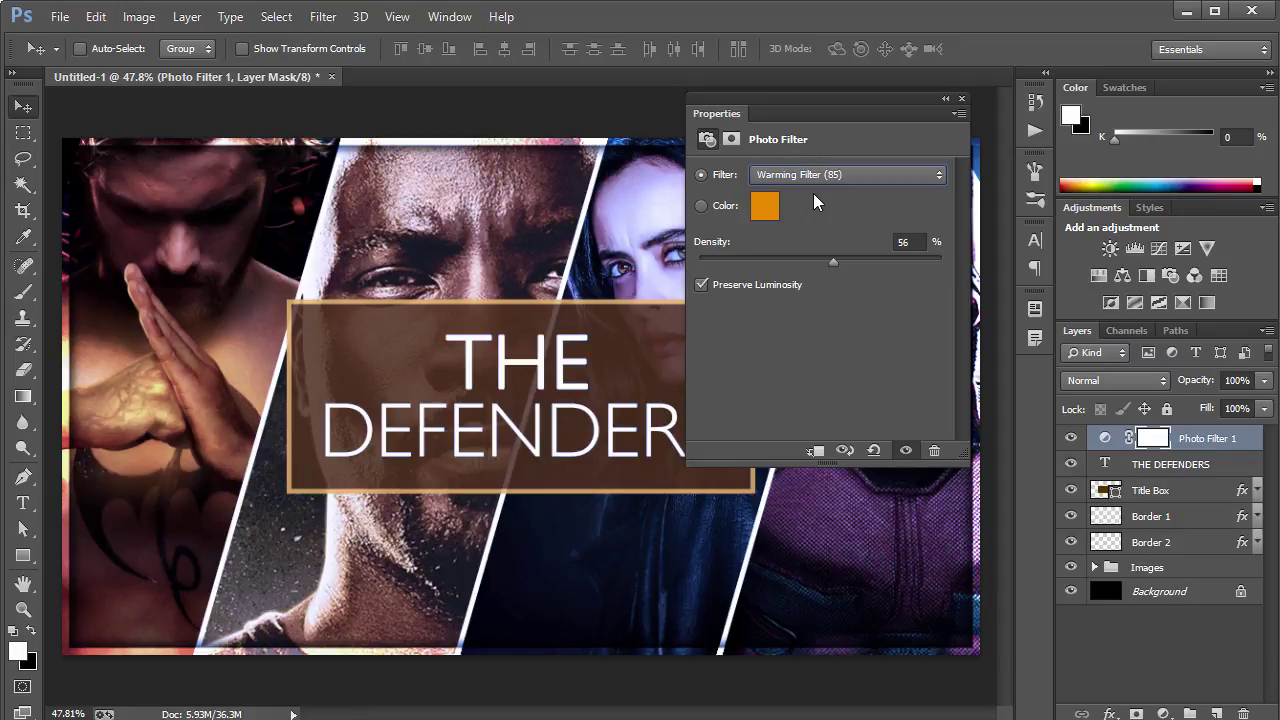
key(Down)
key(Down)
key(Down)
key(Down)
key(Down)
key(Down)
key(Down)
key(Up)
key(Down)
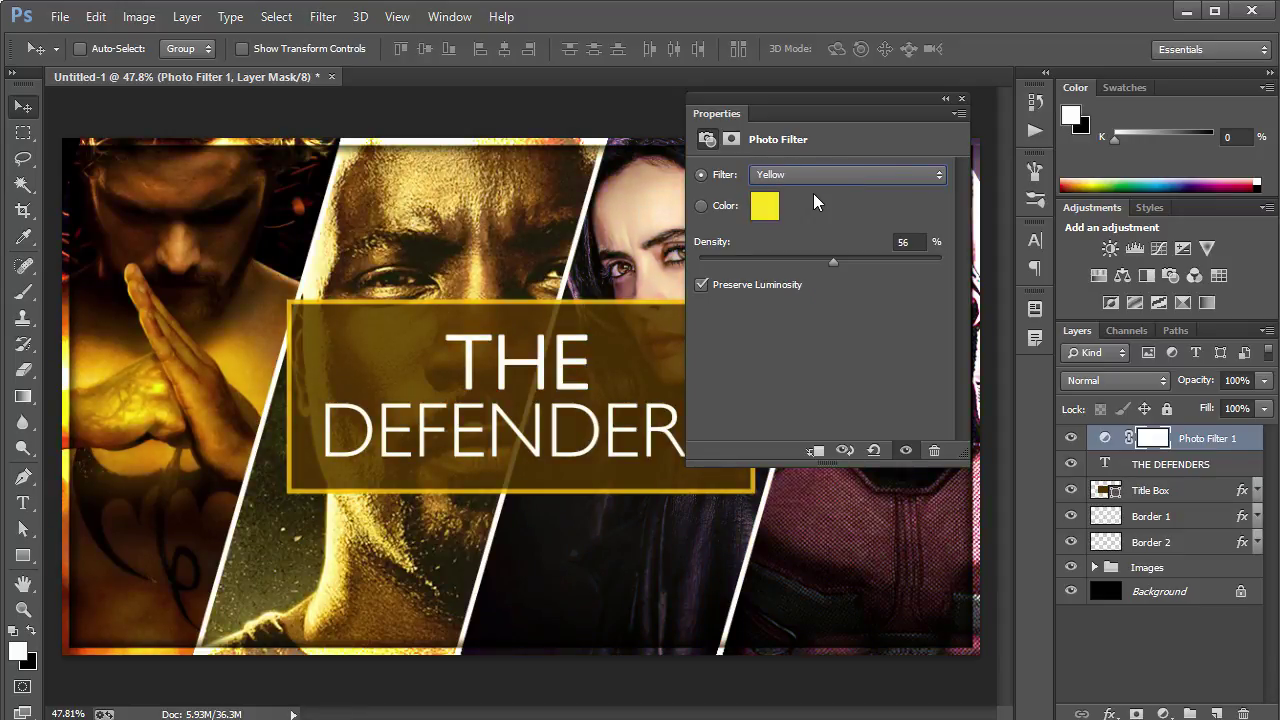
key(Down)
key(Down)
key(Down)
key(Down)
key(Down)
key(Down)
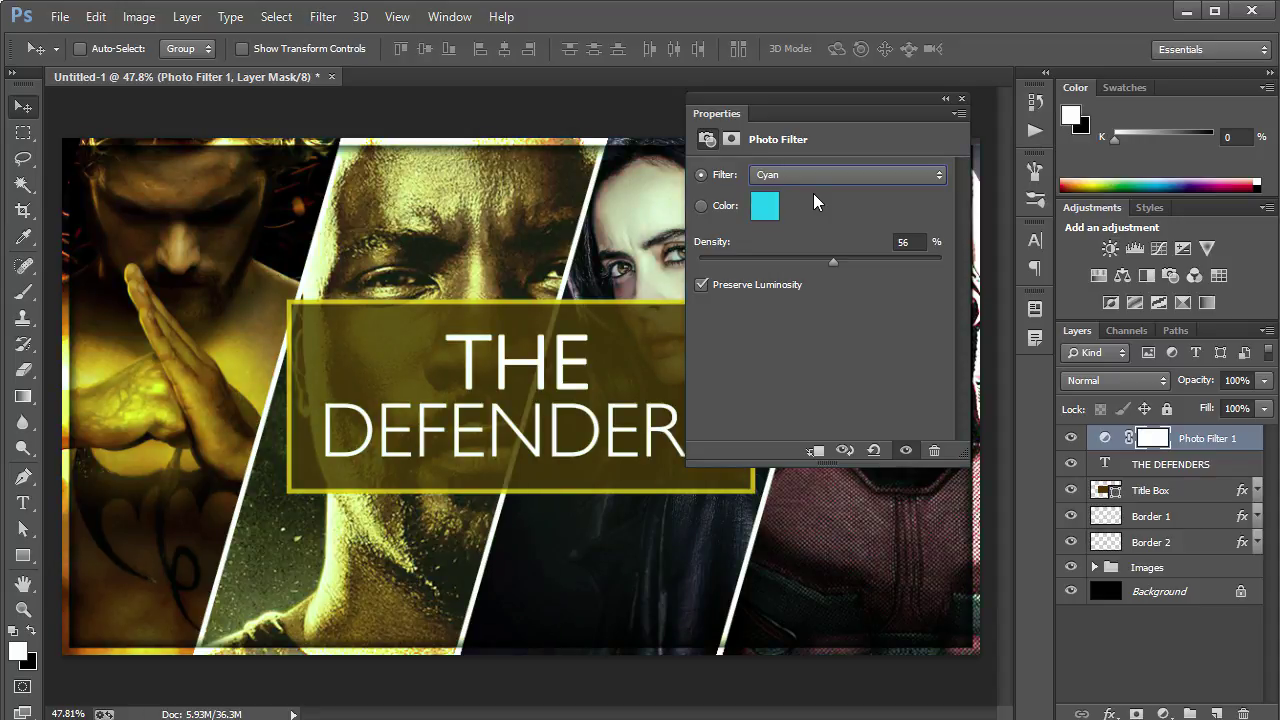
key(Down)
key(Up)
key(Down)
key(Down)
key(Down)
key(Down)
key(Up)
key(Down)
key(Return)
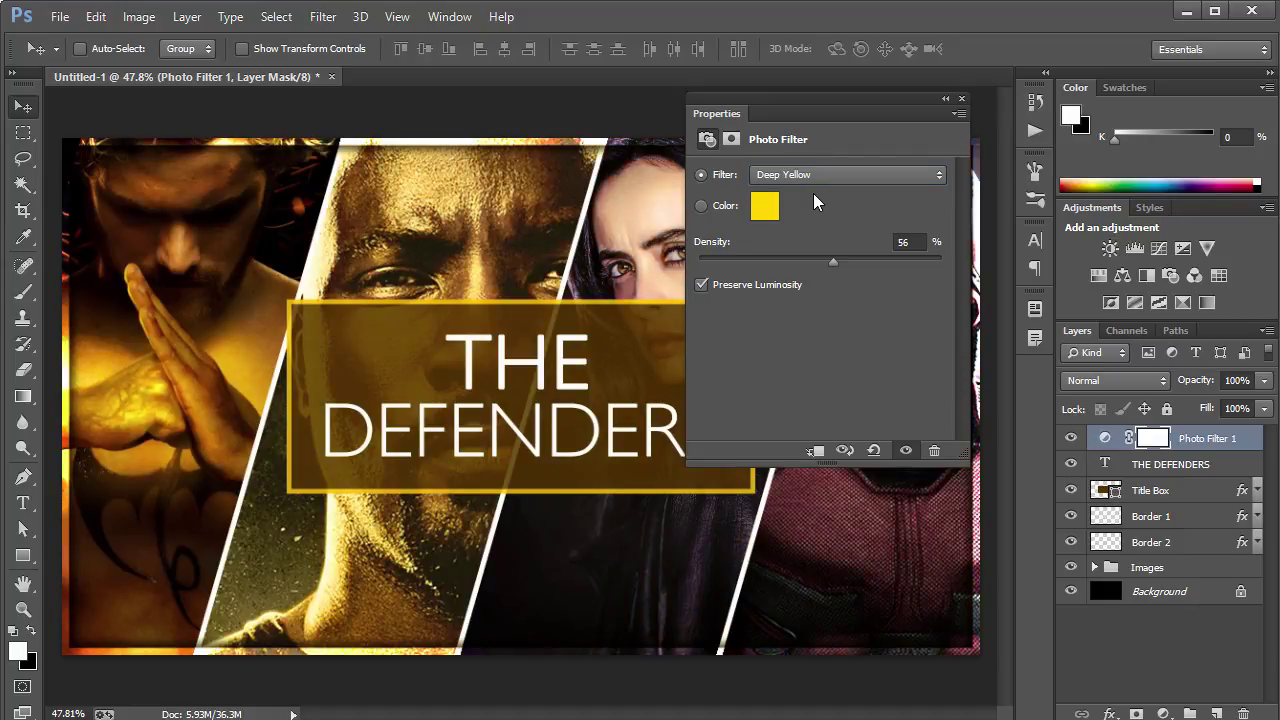
click(962, 98)
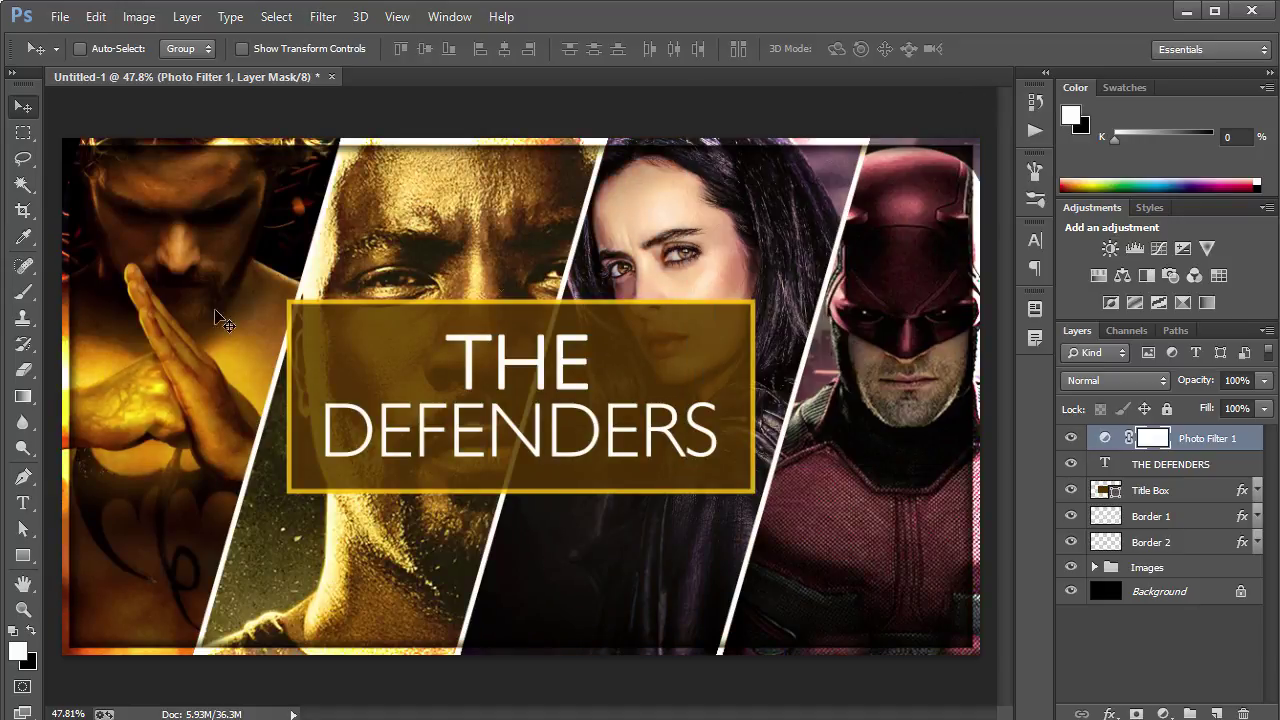